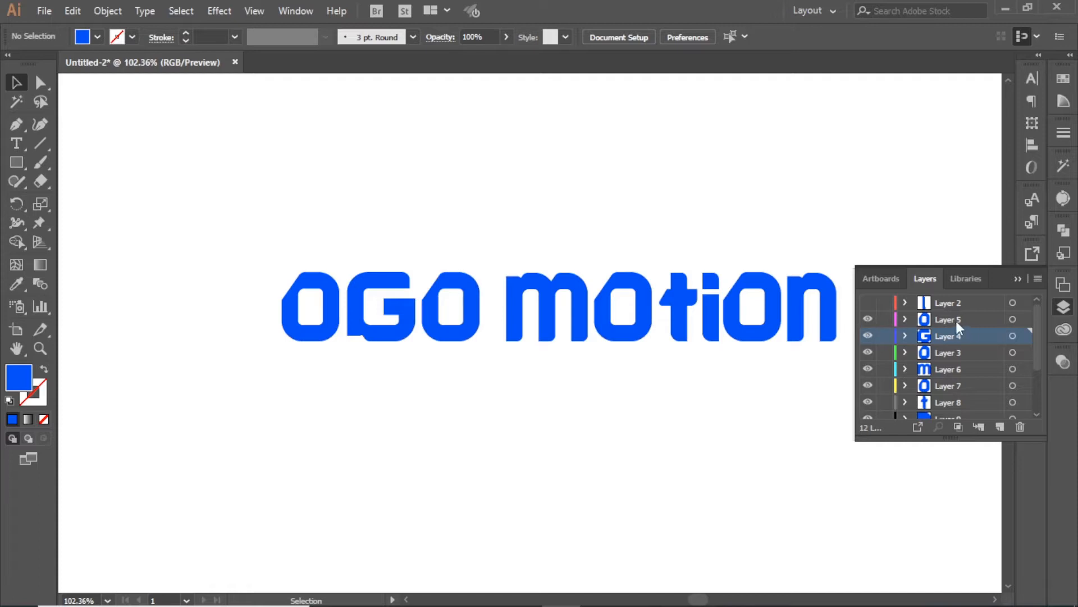
# Step: Reorder Layers 3 and 5 among the letter layers, hiding the O, G and O letters to check them
pyautogui.moveTo(957, 323); pyautogui.dragTo(950, 361)
pyautogui.moveTo(948, 336); pyautogui.dragTo(946, 312)
pyautogui.click(868, 319)
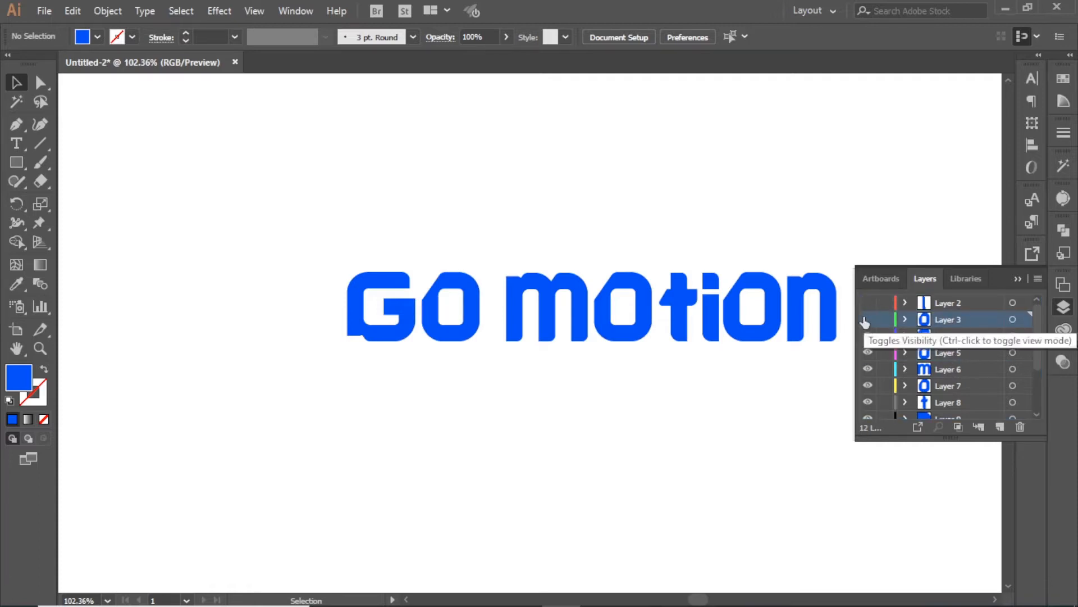
pyautogui.click(868, 336)
pyautogui.click(868, 352)
pyautogui.moveTo(868, 353); pyautogui.dragTo(869, 304)
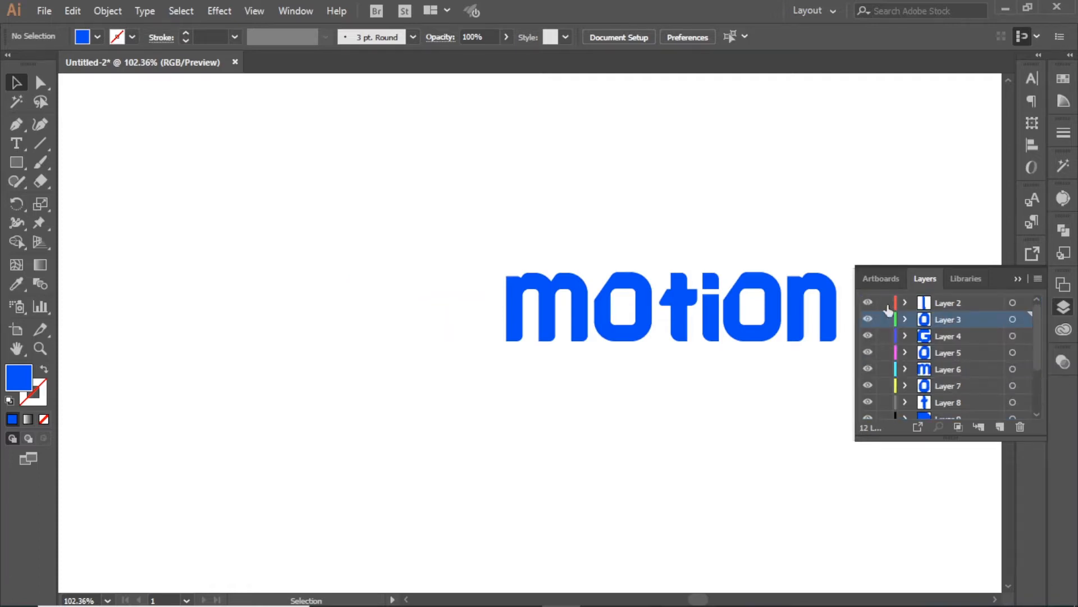
# Step: Delete the leftover Layer 1, leaving 11 layers
pyautogui.scroll(-3, 937, 367)
pyautogui.scroll(-1, 942, 400)
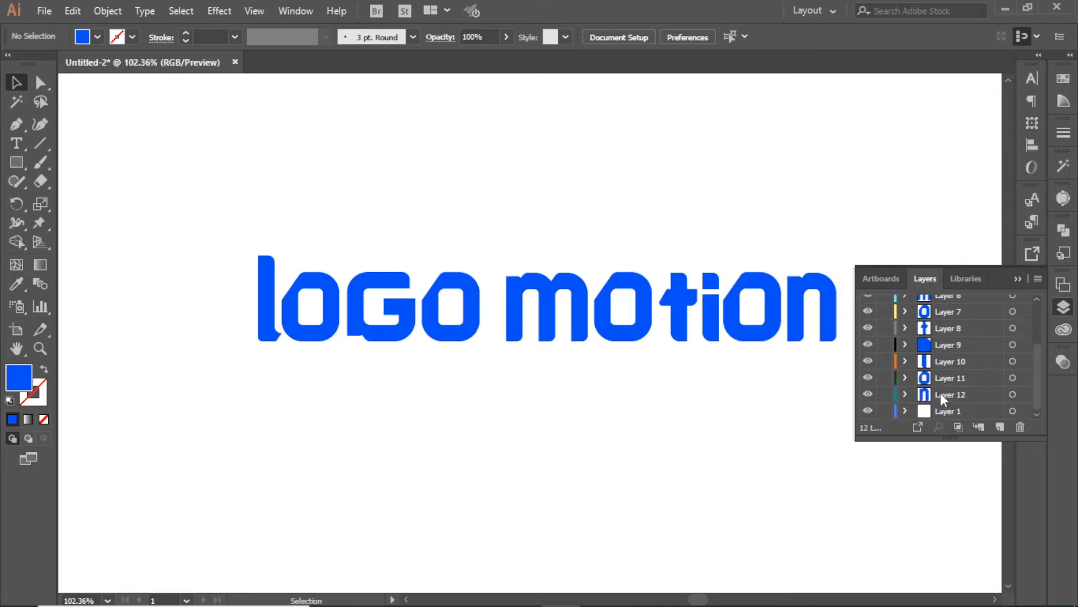
pyautogui.click(1004, 411)
pyautogui.click(1021, 427)
pyautogui.press('Return')
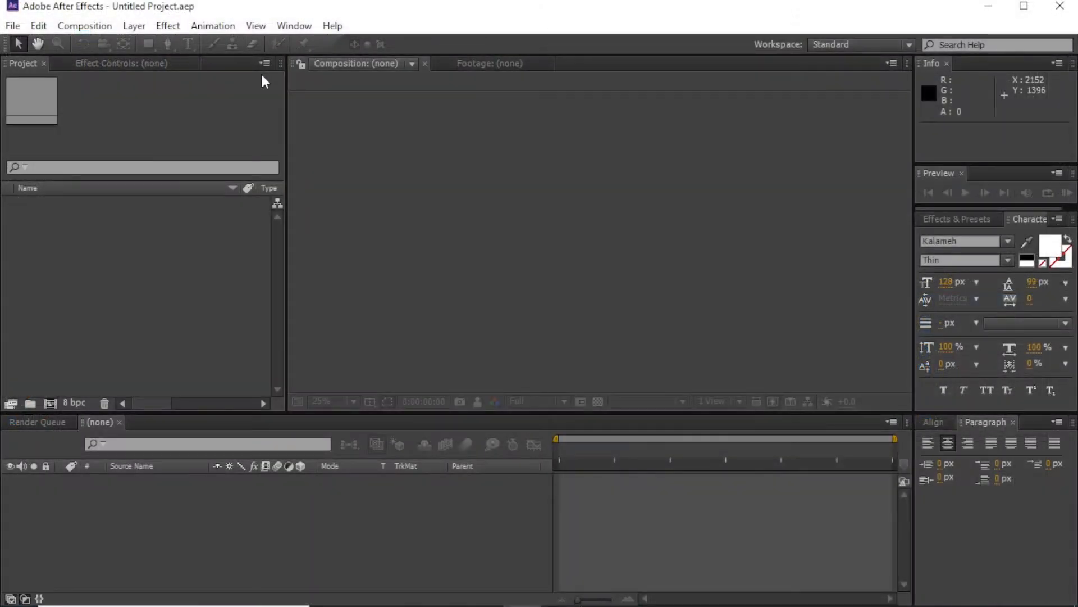
# Step: Import 1.ai as a Composition - Retain Layer Sizes
pyautogui.doubleClick(82, 234)
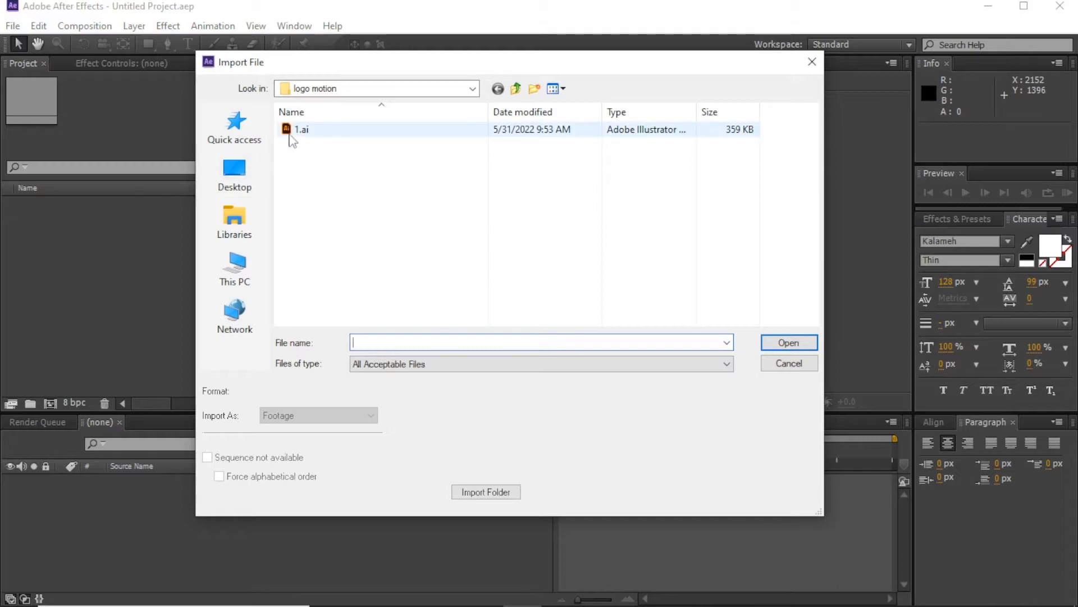
pyautogui.click(289, 134)
pyautogui.click(319, 415)
pyautogui.click(314, 447)
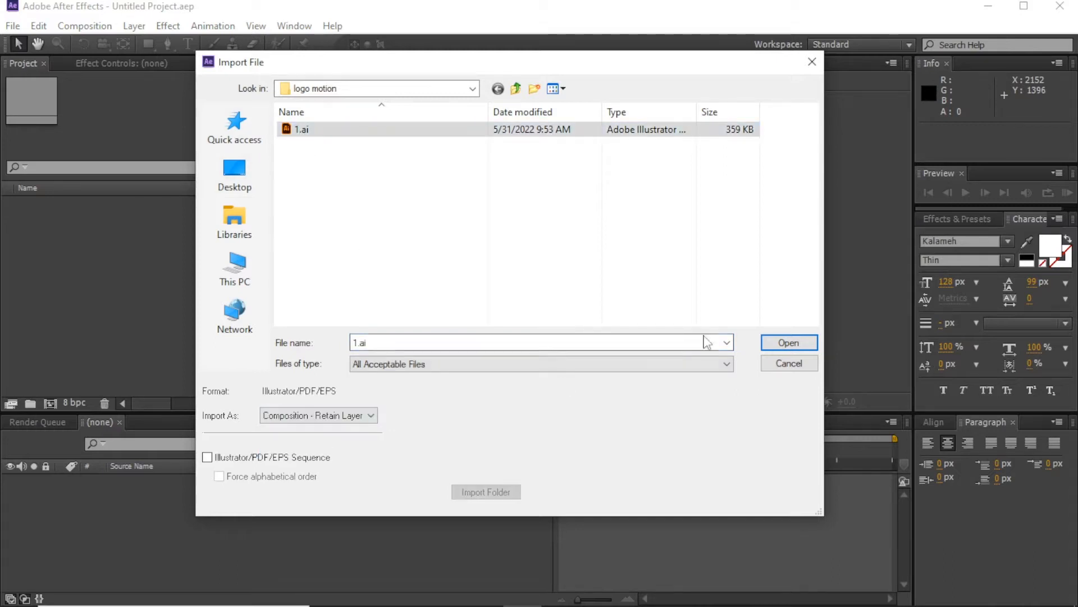
pyautogui.click(789, 342)
# Step: Open composition 1 and set its background colour to white
pyautogui.doubleClick(23, 217)
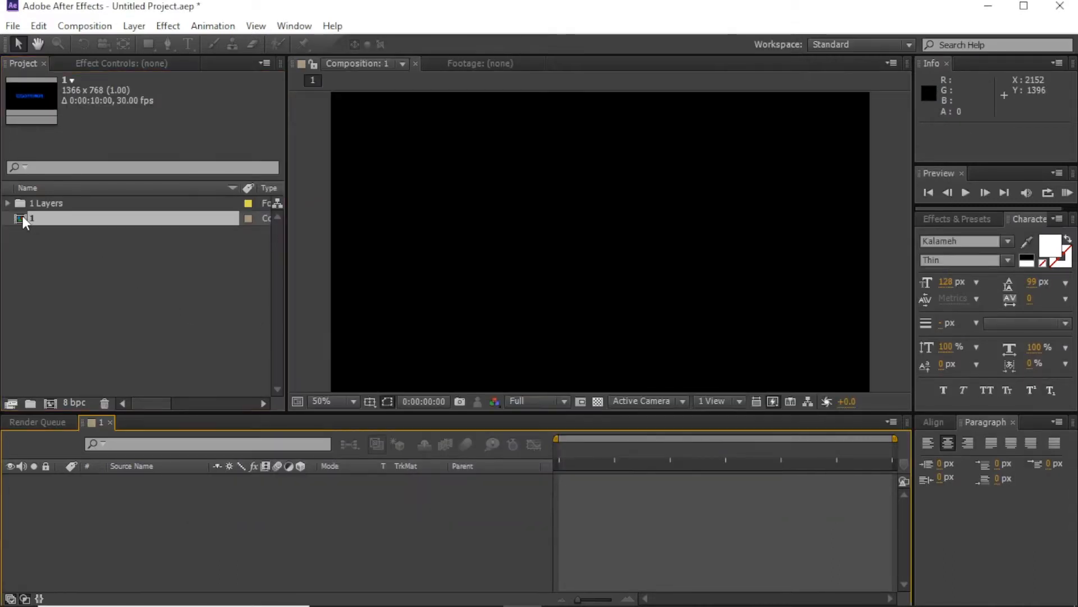
pyautogui.hotkey('ctrl', 'k')
pyautogui.click(818, 415)
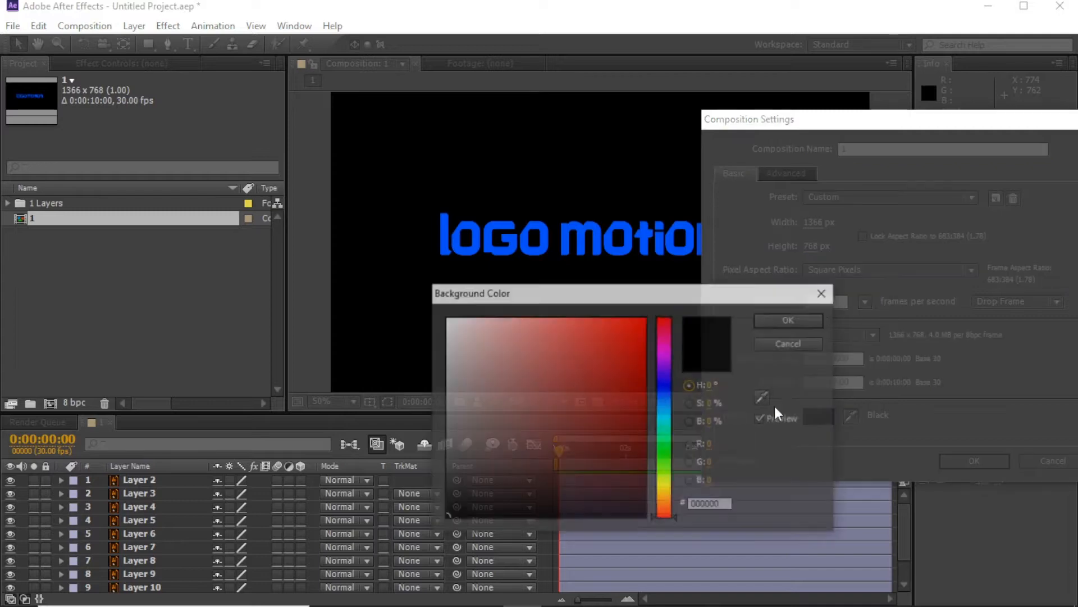
pyautogui.click(494, 337)
pyautogui.click(443, 318)
pyautogui.click(776, 318)
pyautogui.click(968, 458)
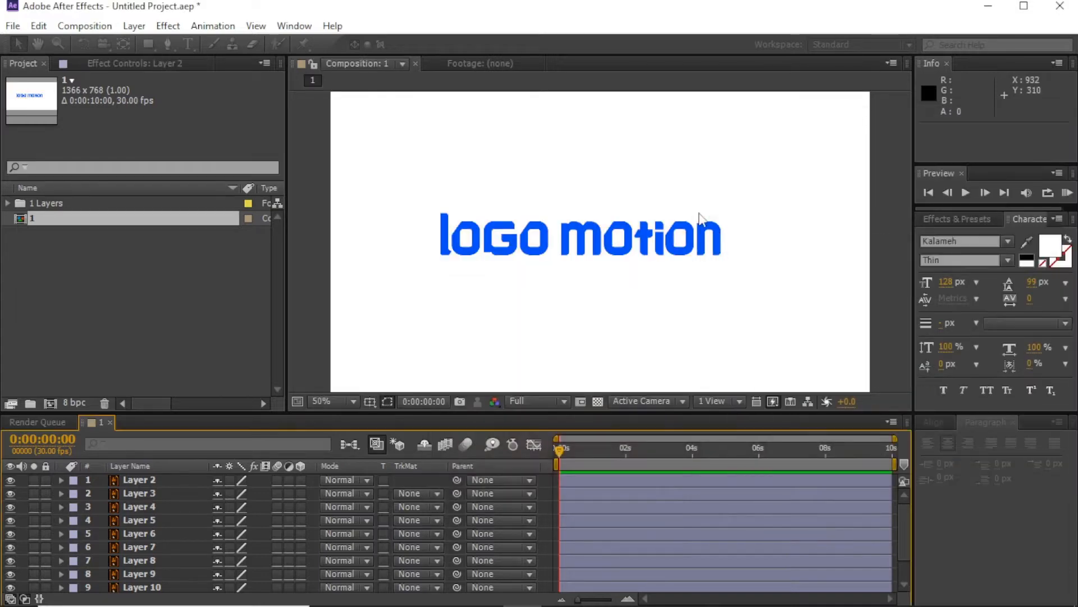
# Step: Enable collapse transformations on every layer, then select Layer 9 and show rulers
pyautogui.press('space')
pyautogui.moveTo(656, 215)
pyautogui.mouseDown()
pyautogui.moveTo(646, 193)
pyautogui.moveTo(643, 219)
pyautogui.mouseUp()
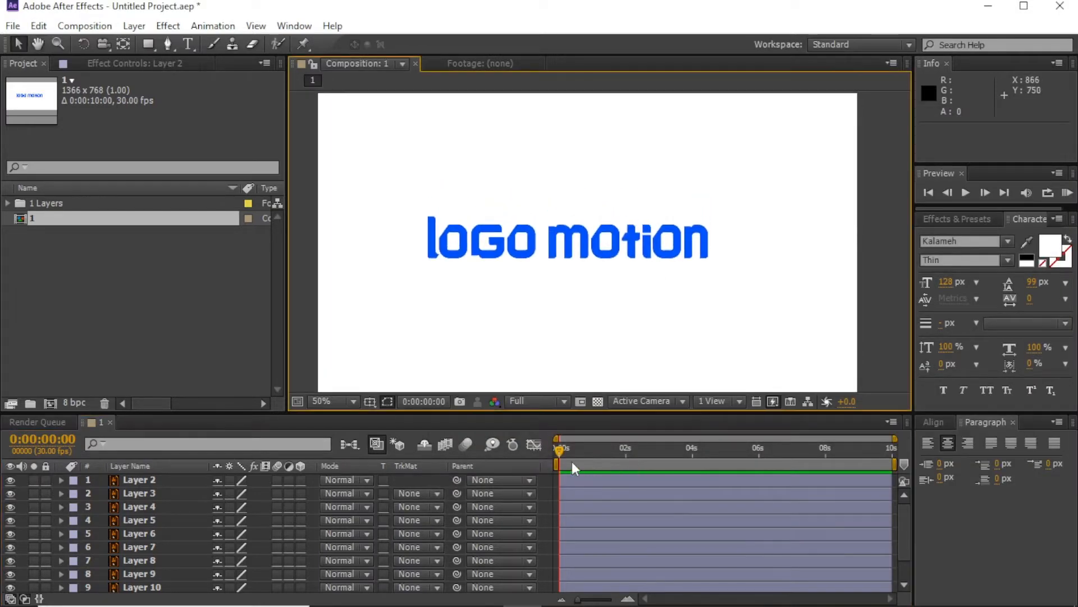
pyautogui.click(651, 231)
pyautogui.hotkey('ctrl', 'a')
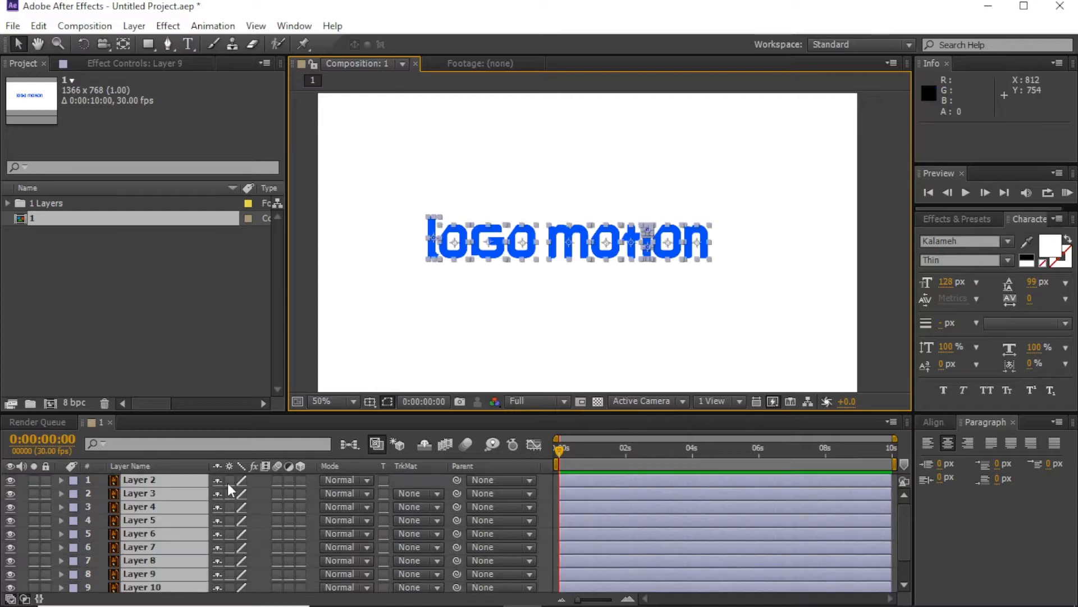
pyautogui.click(229, 481)
pyautogui.click(420, 480)
pyautogui.click(648, 231)
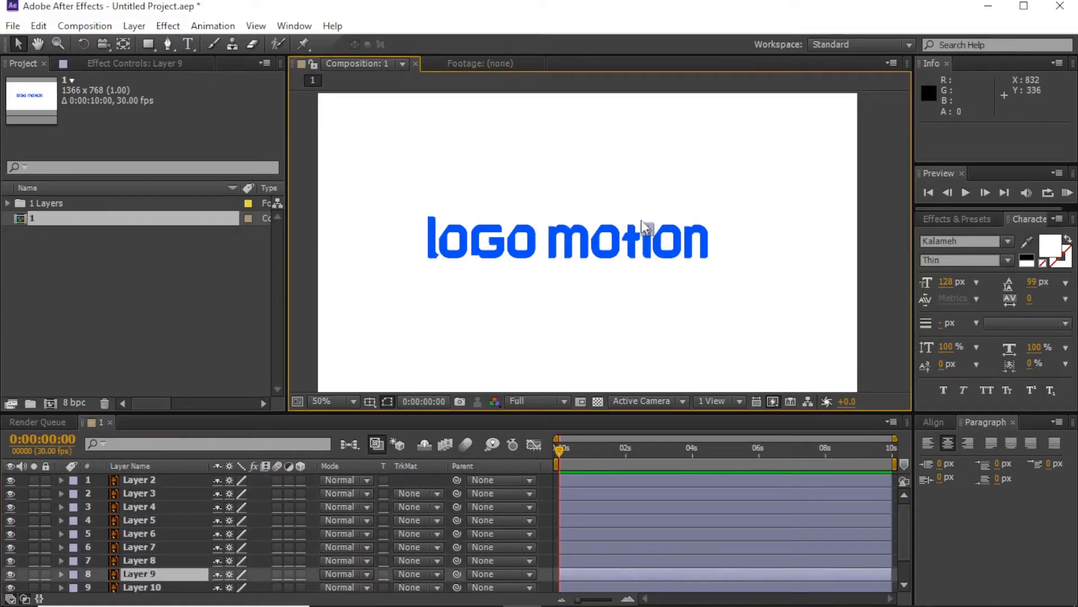
pyautogui.hotkey('ctrl', 'r')
# Step: Add guides along the lettering's top and baseline, then scale Layer 9 to about 611% and align it
pyautogui.moveTo(475, 97); pyautogui.dragTo(598, 296)
pyautogui.scroll(1, 468, 268)
pyautogui.moveTo(417, 299); pyautogui.dragTo(416, 303)
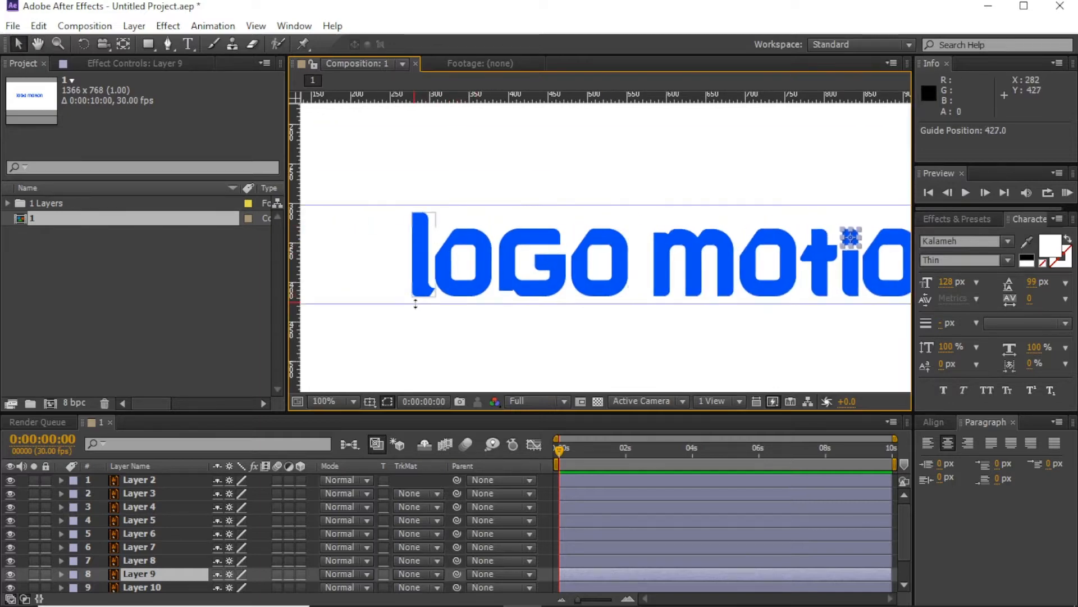
pyautogui.press('s')
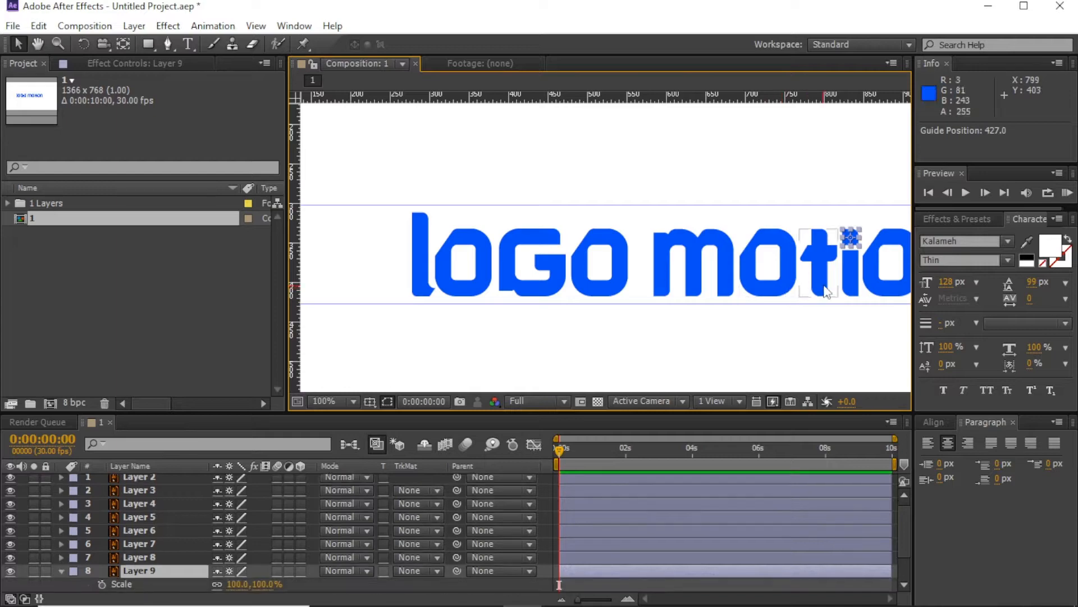
pyautogui.moveTo(266, 584); pyautogui.dragTo(652, 580)
pyautogui.moveTo(867, 225); pyautogui.dragTo(862, 235)
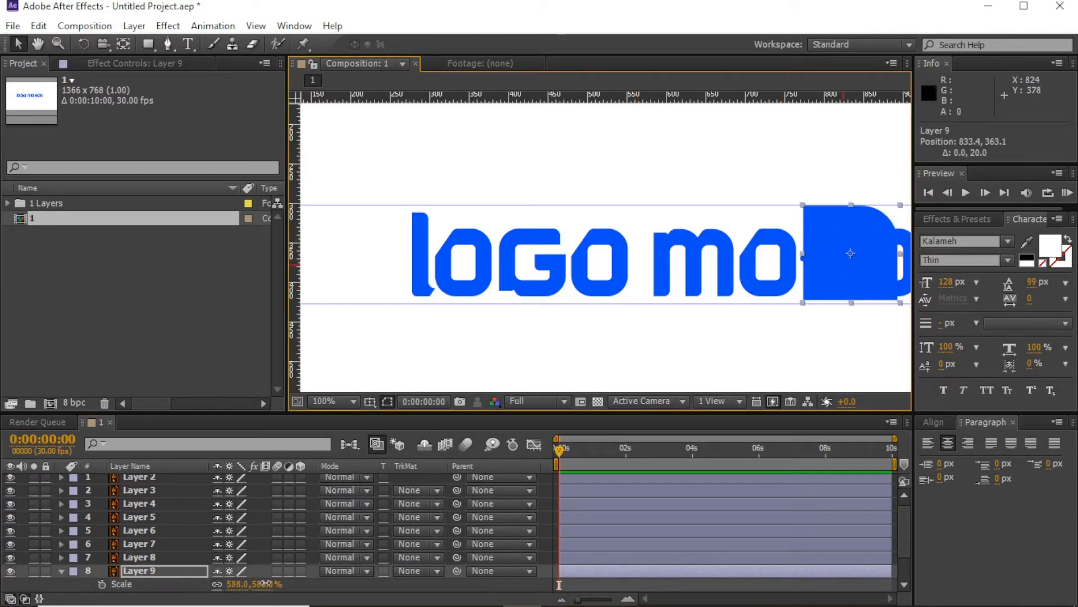
pyautogui.moveTo(265, 585); pyautogui.dragTo(283, 585)
pyautogui.moveTo(836, 225); pyautogui.dragTo(837, 227)
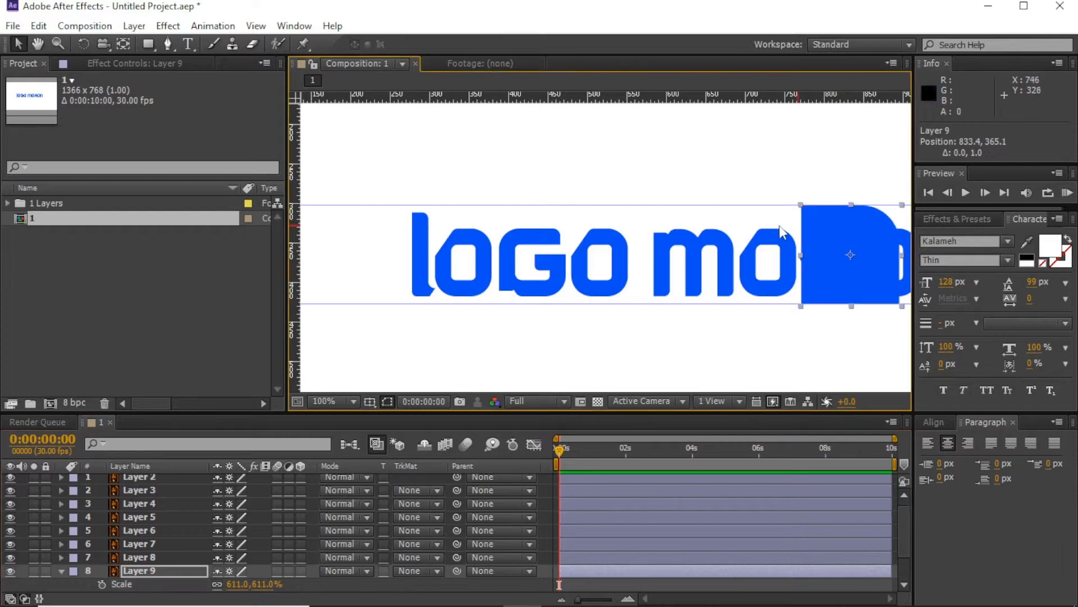
# Step: Remove both guides and move the blue shape off the frame's left side
pyautogui.moveTo(715, 206); pyautogui.dragTo(709, 62)
pyautogui.moveTo(644, 304); pyautogui.dragTo(685, 2)
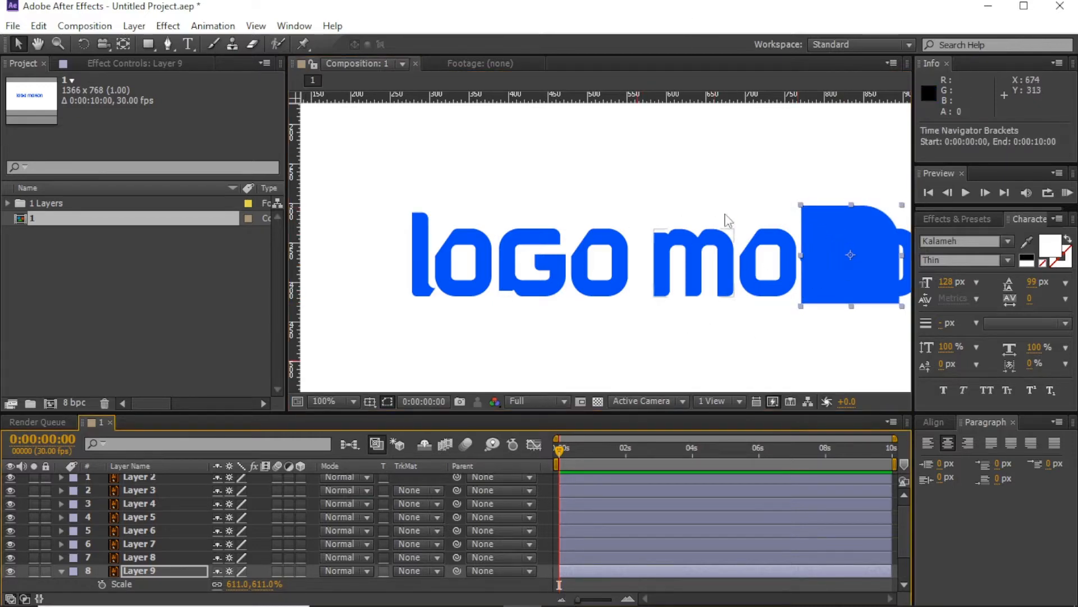
pyautogui.press(',')
pyautogui.moveTo(736, 249); pyautogui.dragTo(374, 248)
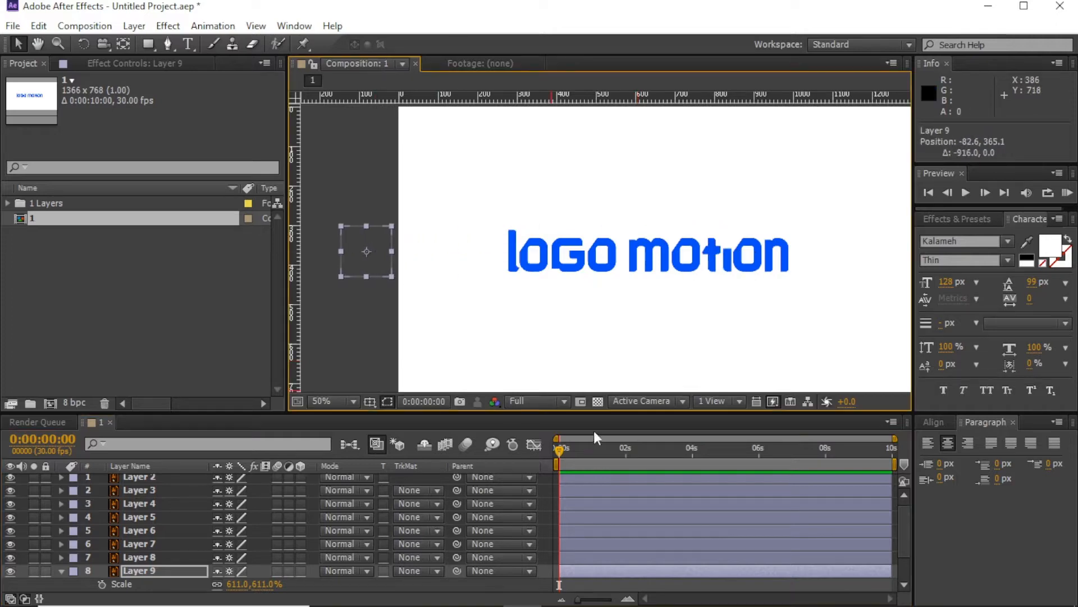
# Step: Keyframe Layer 9's Position, moving the shape from off-frame to just after 'logo motion'
pyautogui.hotkey('shift', 'p')
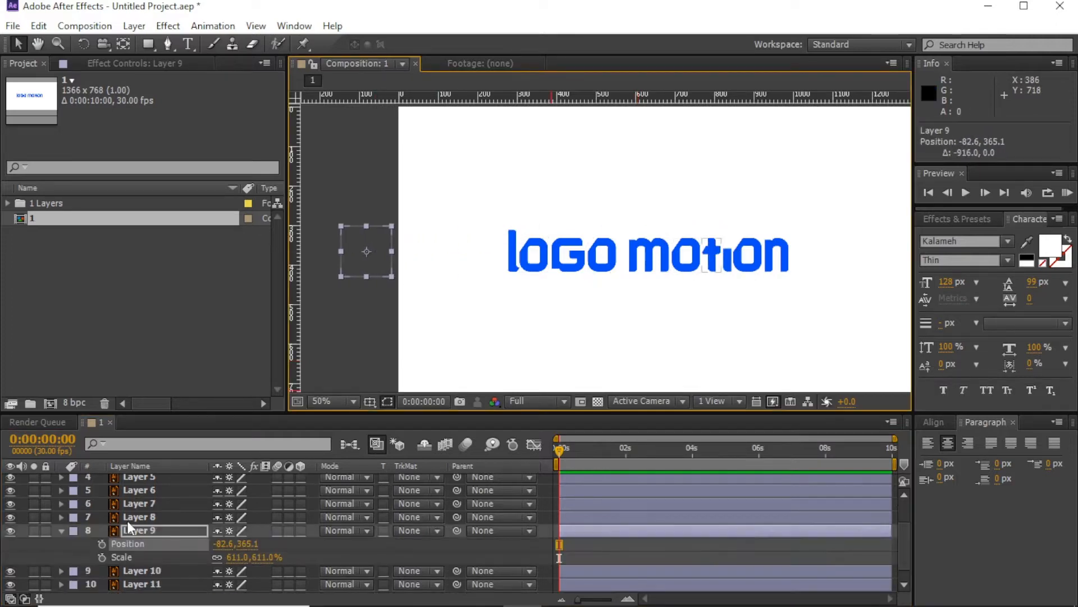
pyautogui.hotkey('shift', 'r')
pyautogui.click(101, 544)
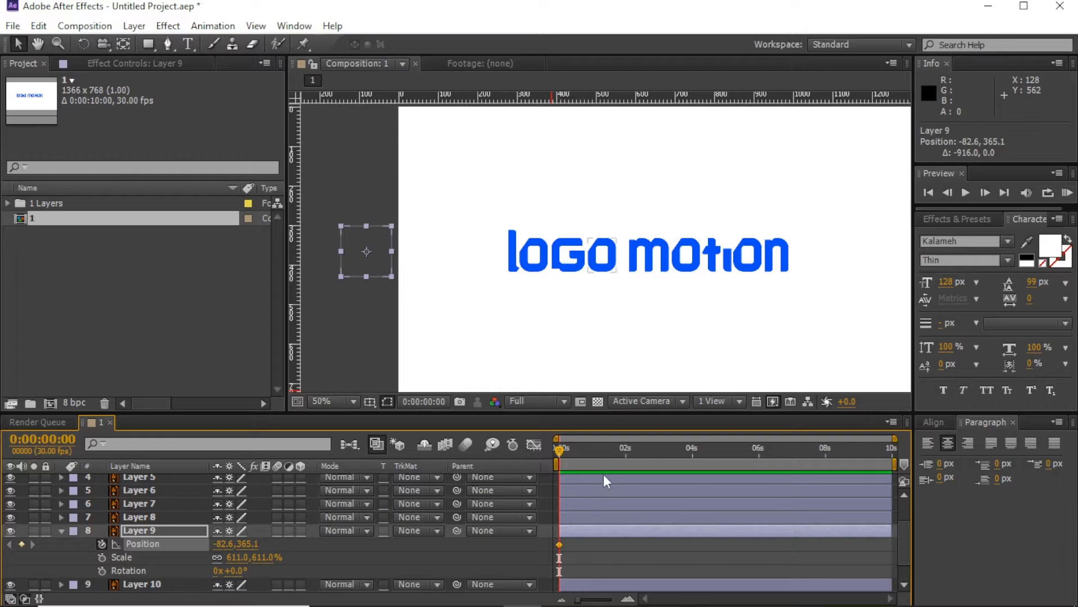
pyautogui.moveTo(355, 261); pyautogui.dragTo(816, 261)
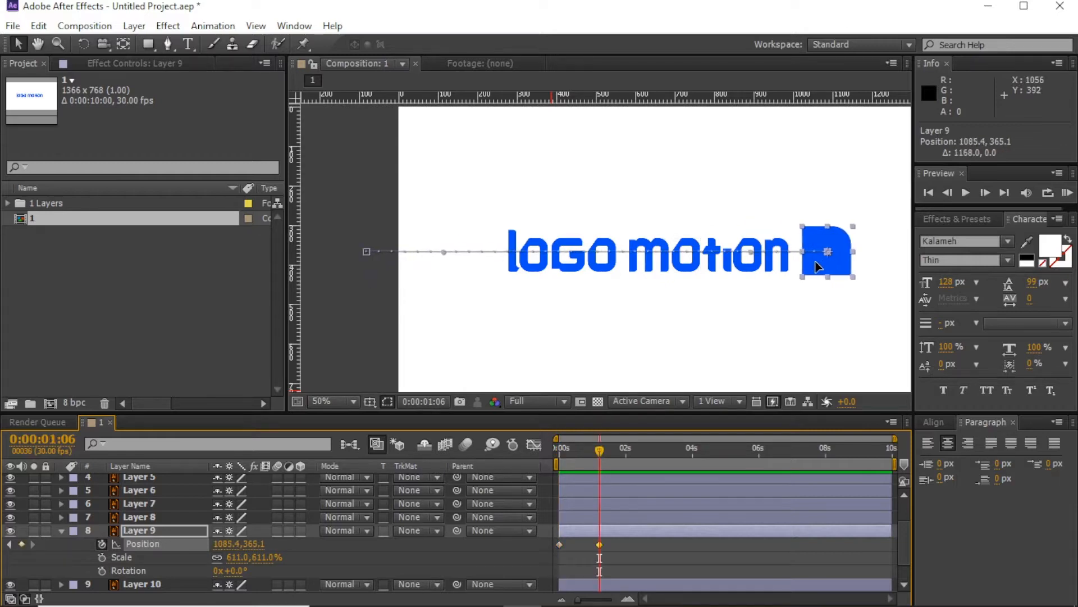
pyautogui.moveTo(600, 451); pyautogui.dragTo(555, 451)
pyautogui.click(653, 544)
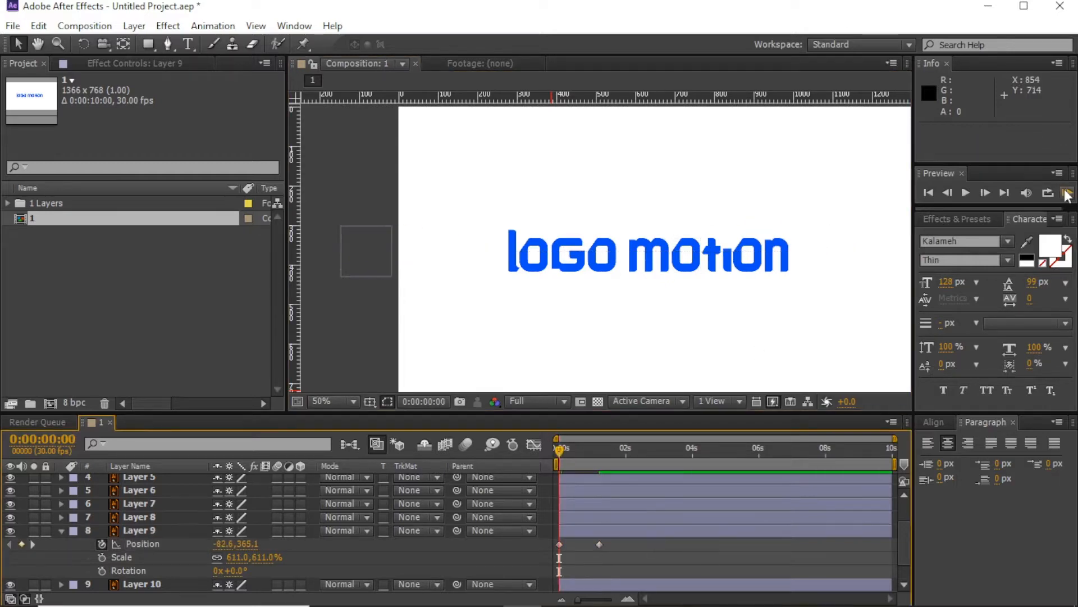
# Step: Move the second position keyframe to 0:00:00:29 and preview the animation
pyautogui.click(1067, 194)
pyautogui.click(1066, 192)
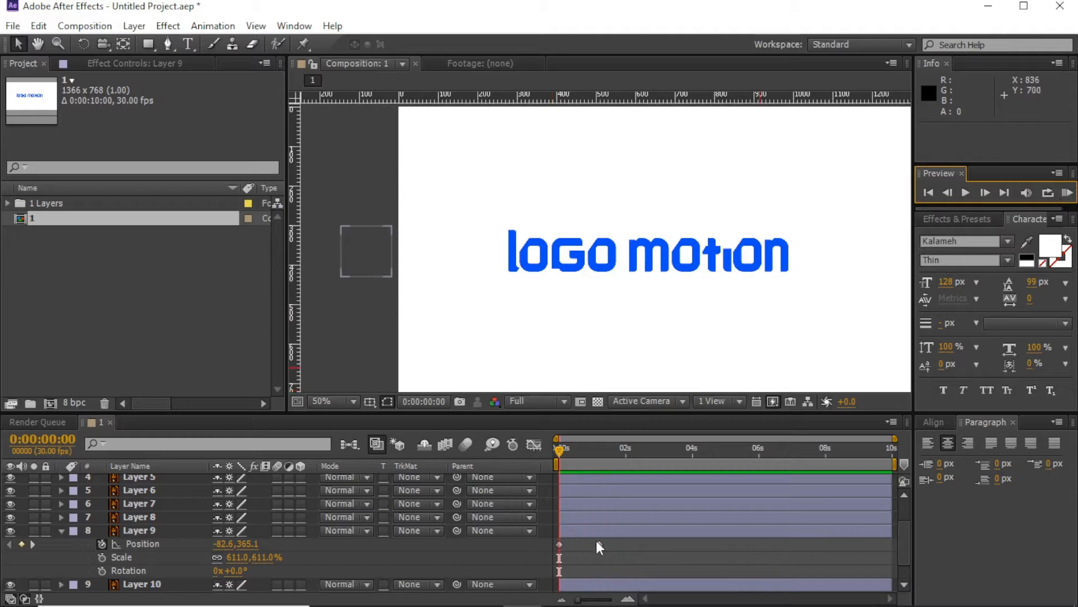
pyautogui.moveTo(597, 542); pyautogui.dragTo(589, 542)
pyautogui.click(629, 548)
pyautogui.click(1067, 193)
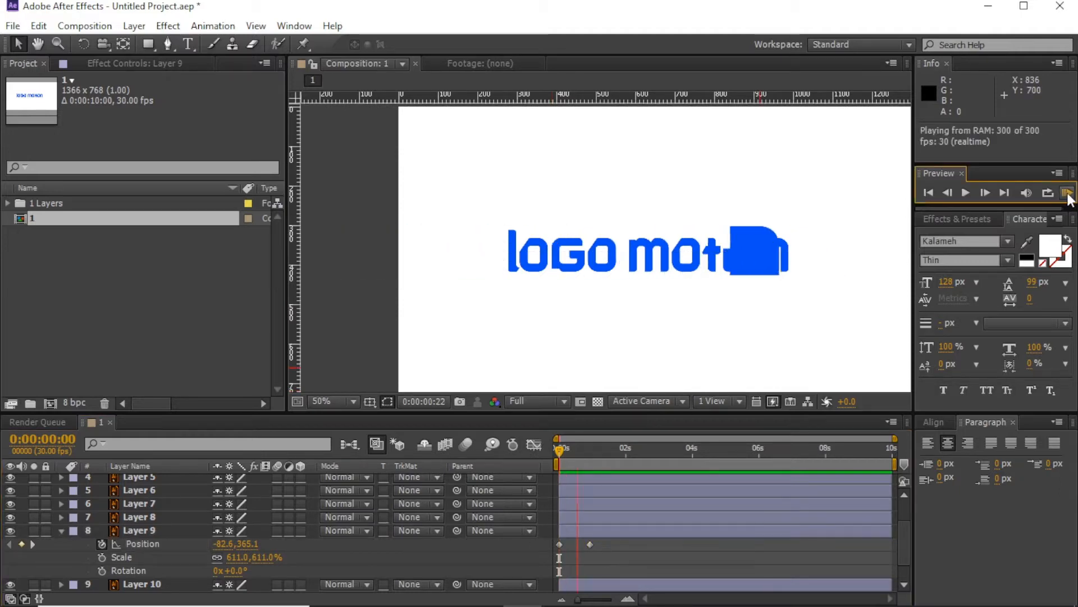
# Step: At 0:00:02:01, move the square above the text and reshape the motion path into a wider loop
pyautogui.click(625, 451)
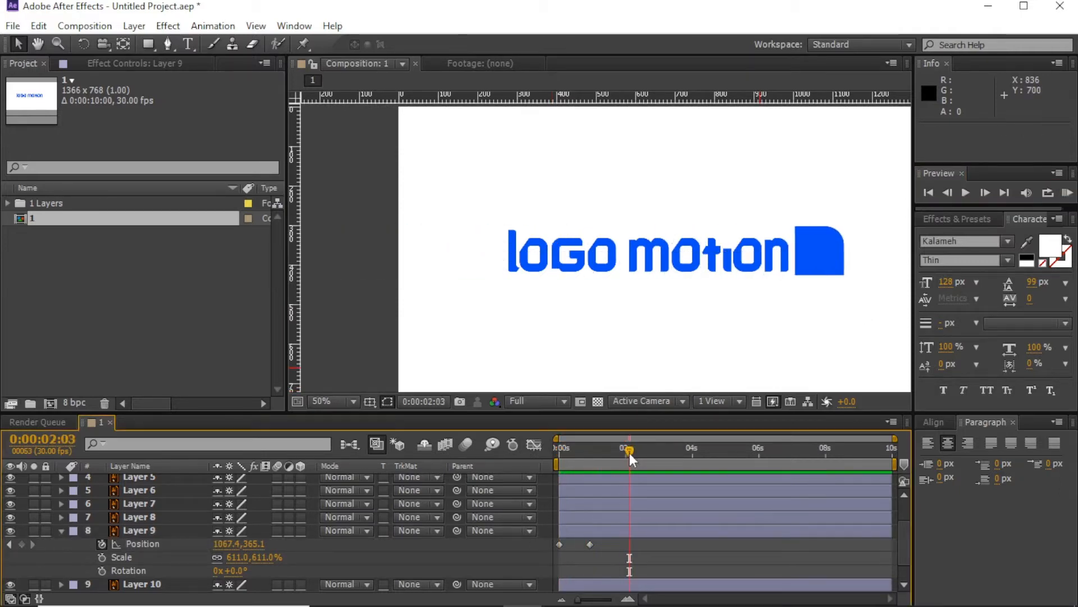
pyautogui.click(627, 531)
pyautogui.moveTo(820, 251); pyautogui.dragTo(734, 220)
pyautogui.press('g')
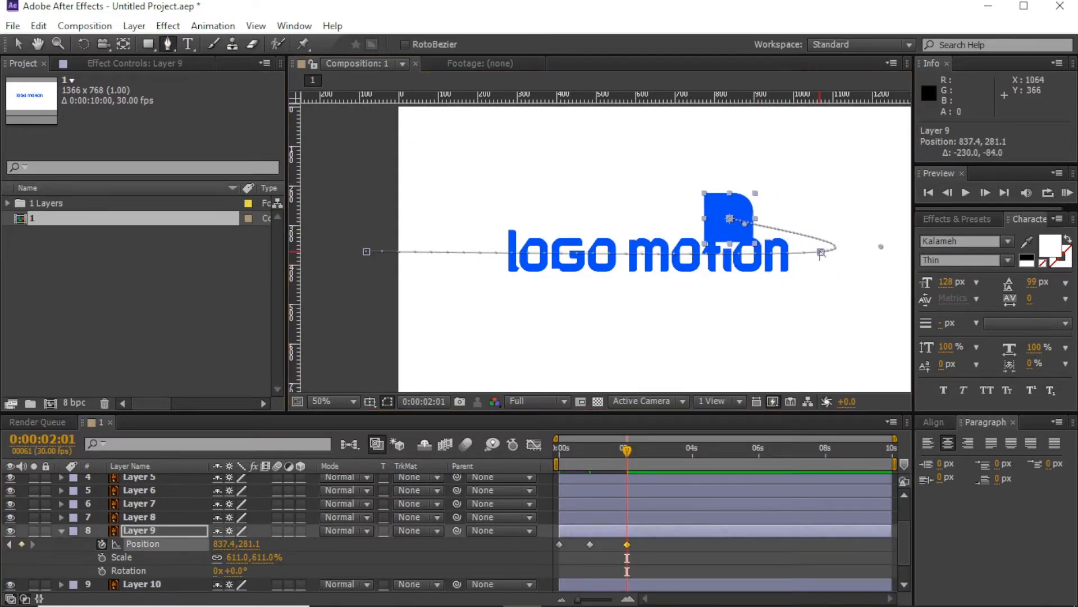
pyautogui.moveTo(821, 252); pyautogui.dragTo(844, 255)
pyautogui.moveTo(783, 234); pyautogui.dragTo(680, 118)
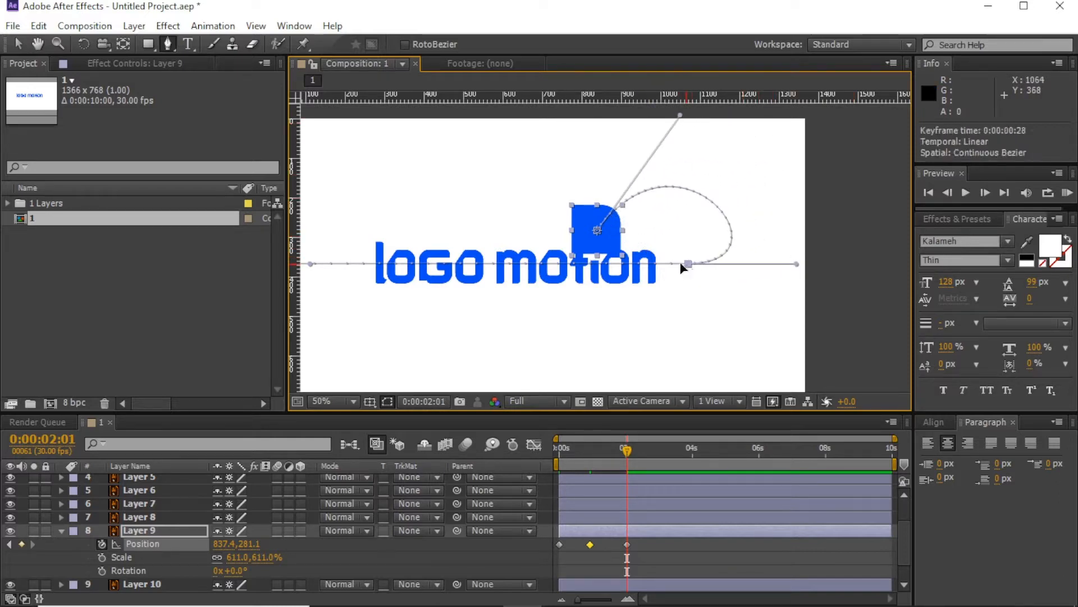
pyautogui.moveTo(688, 264); pyautogui.dragTo(666, 263)
pyautogui.moveTo(775, 265); pyautogui.dragTo(798, 263)
pyautogui.moveTo(679, 115); pyautogui.dragTo(715, 84)
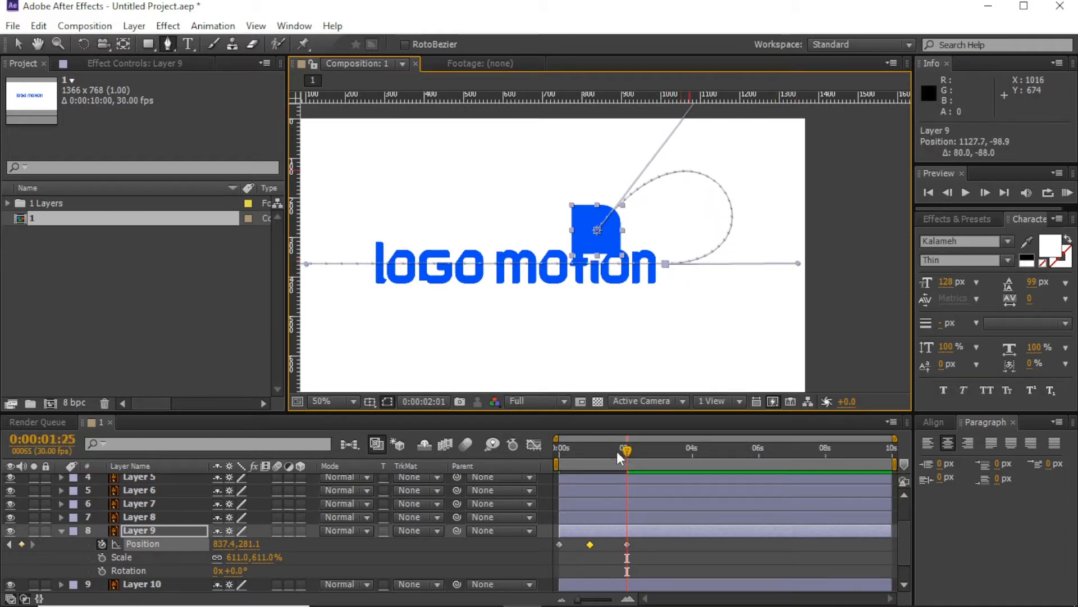
# Step: Preview from the start and select the last two position keyframes
pyautogui.moveTo(616, 452); pyautogui.dragTo(539, 457)
pyautogui.click(531, 560)
pyautogui.click(1068, 193)
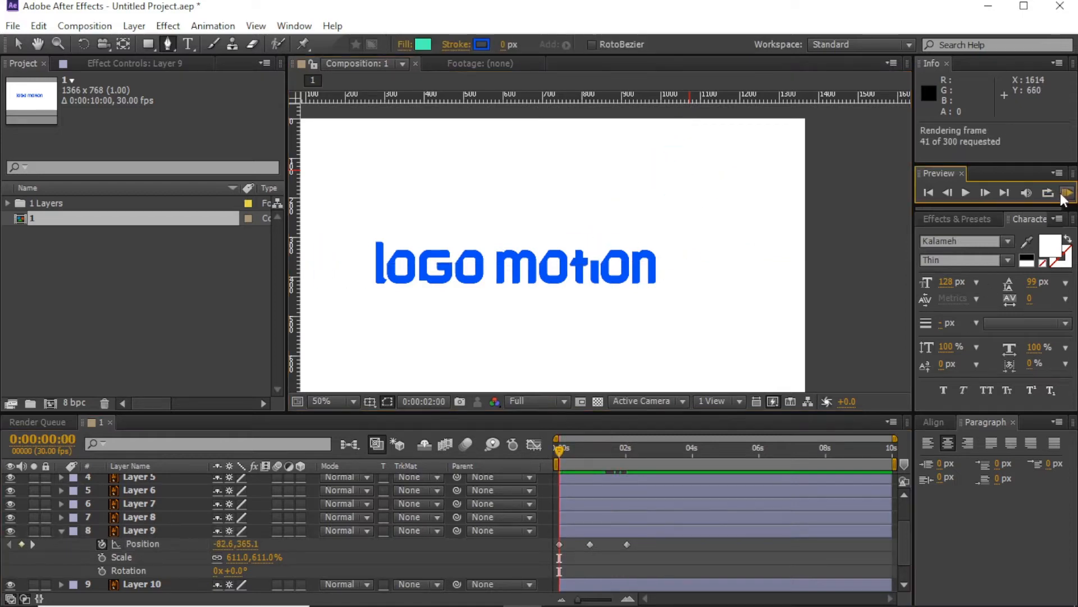
pyautogui.click(641, 546)
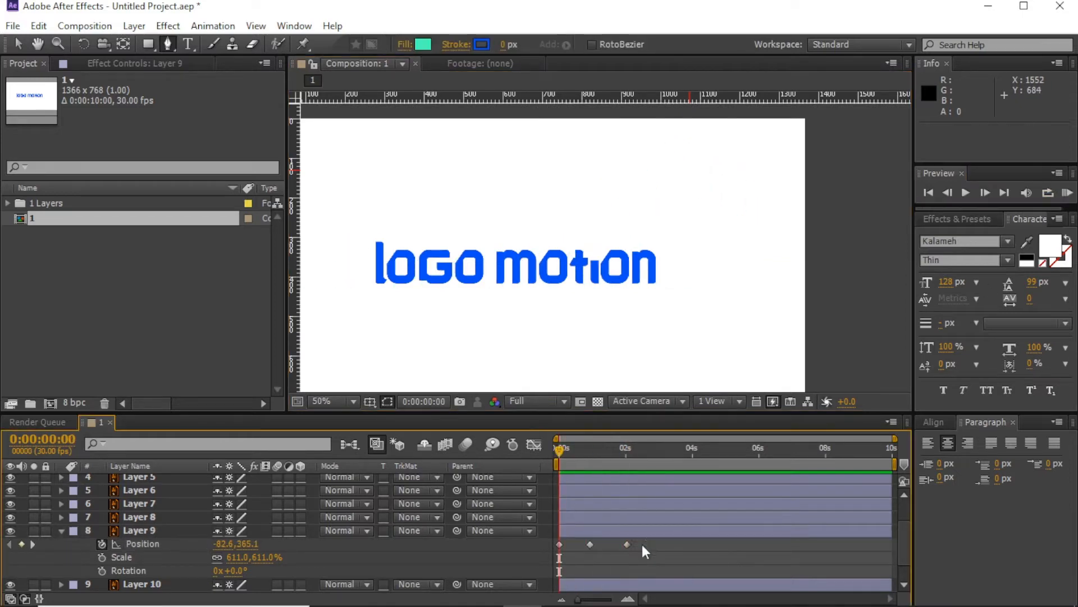
pyautogui.moveTo(642, 546); pyautogui.dragTo(586, 543)
pyautogui.click(640, 547)
pyautogui.moveTo(588, 544); pyautogui.dragTo(579, 545)
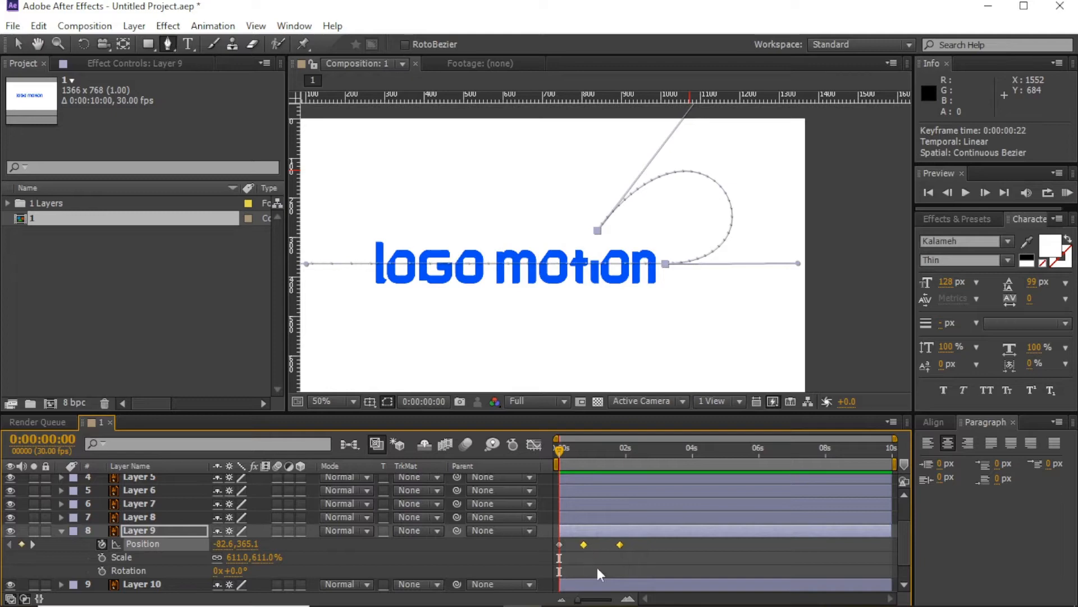
# Step: Shift the selected position keyframes slightly earlier and stop the preview at 0:00:00:22
pyautogui.click(598, 567)
pyautogui.click(1067, 192)
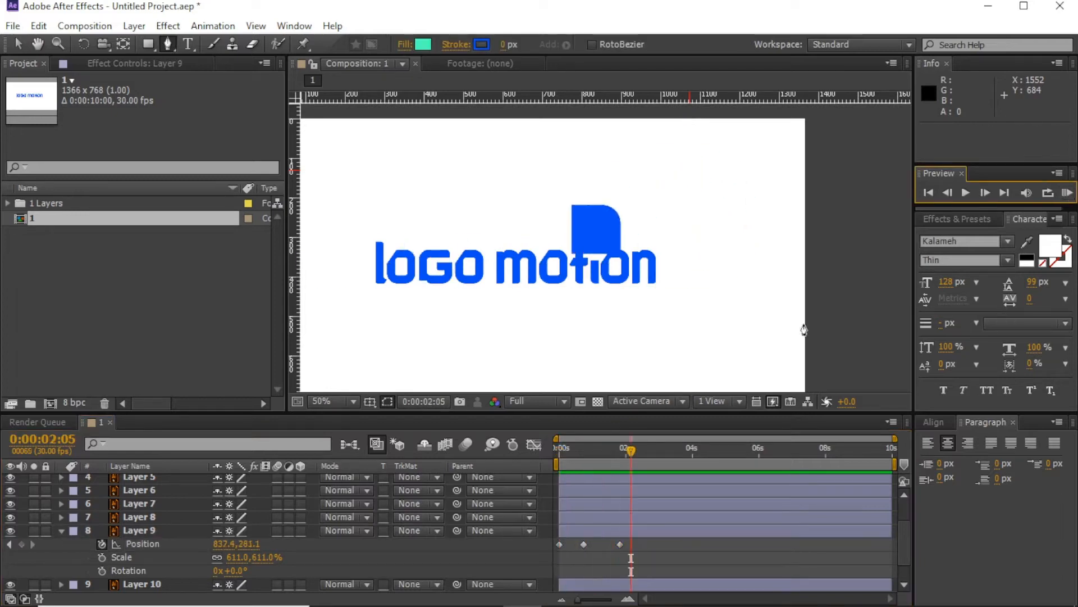
pyautogui.click(586, 449)
# Step: Keyframe Scale from 611% at 0:00:00:22 down to 100% at 0:00:01:25
pyautogui.click(103, 557)
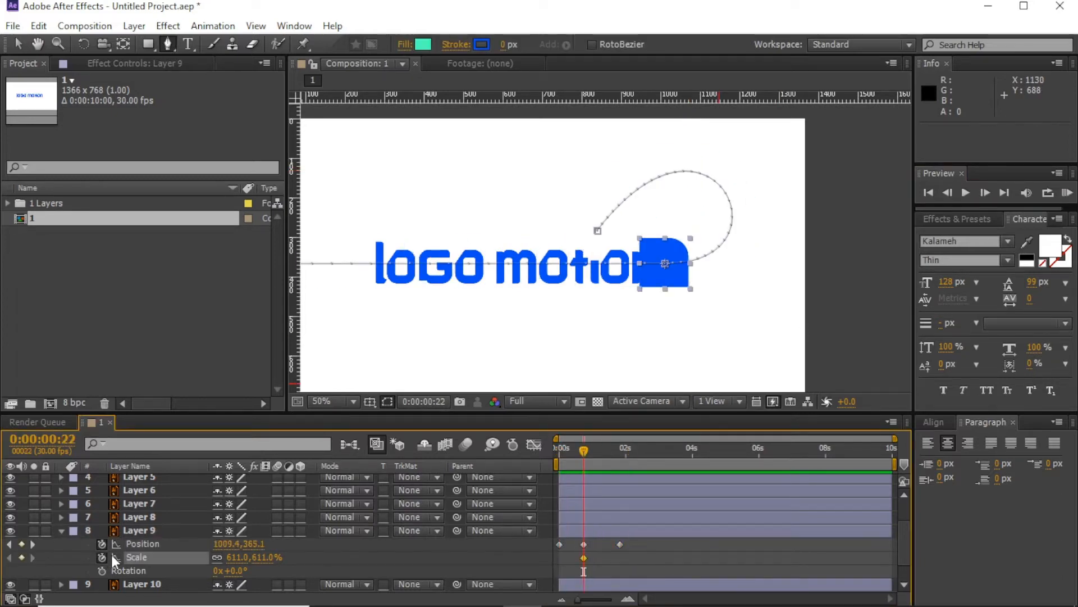
pyautogui.click(620, 448)
pyautogui.click(263, 557)
pyautogui.write('100')
pyautogui.press('Return')
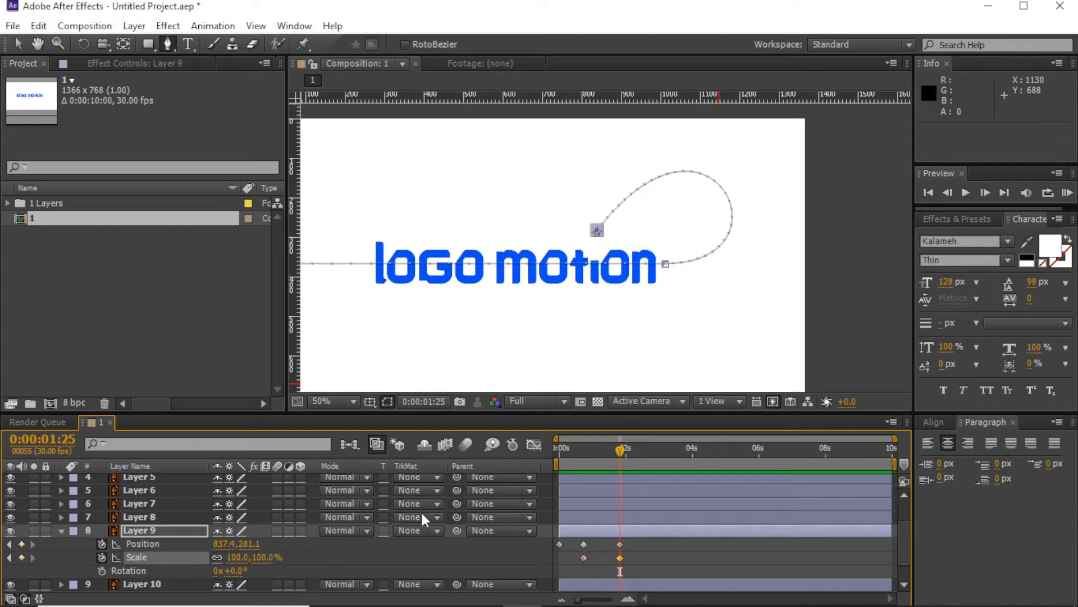
pyautogui.click(635, 559)
pyautogui.press('Home')
# Step: Keyframe Rotation from 0 at 0:00:00:22 to one full turn at 0:00:01:25
pyautogui.click(1067, 193)
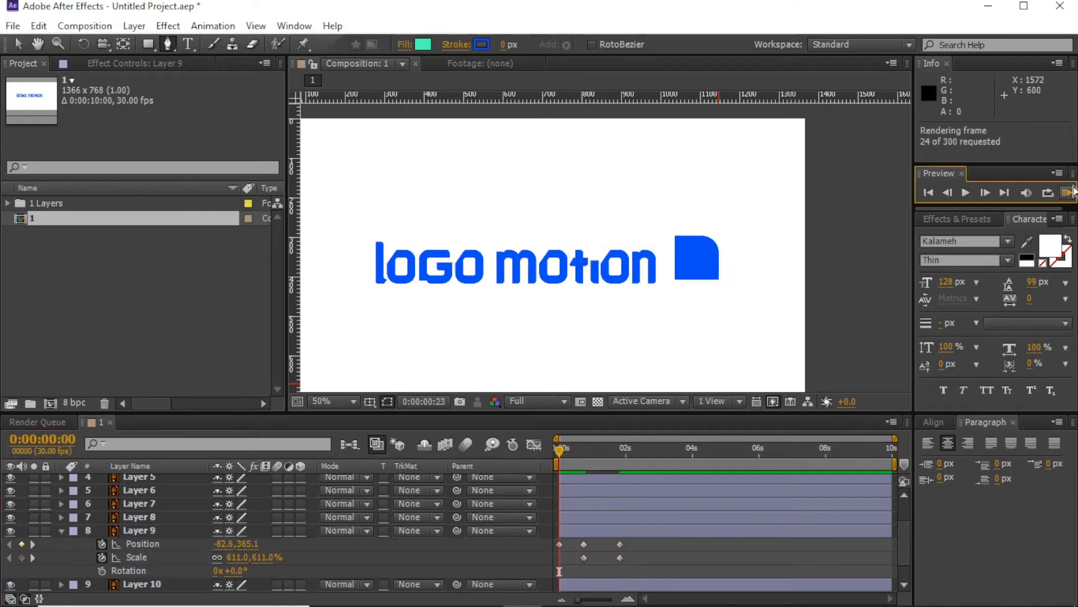
pyautogui.click(584, 449)
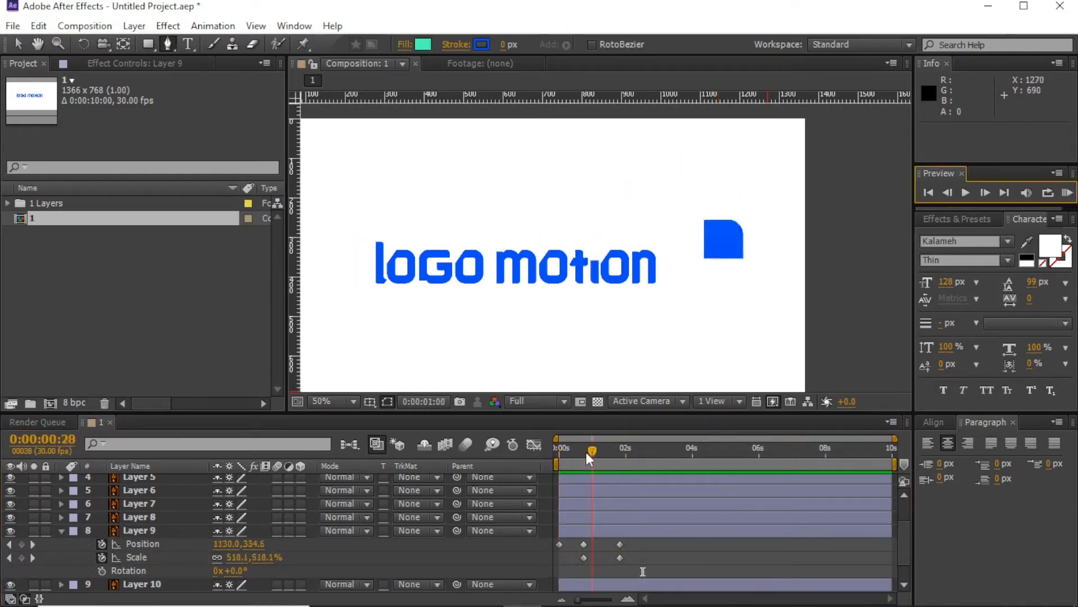
pyautogui.click(102, 570)
pyautogui.press('k')
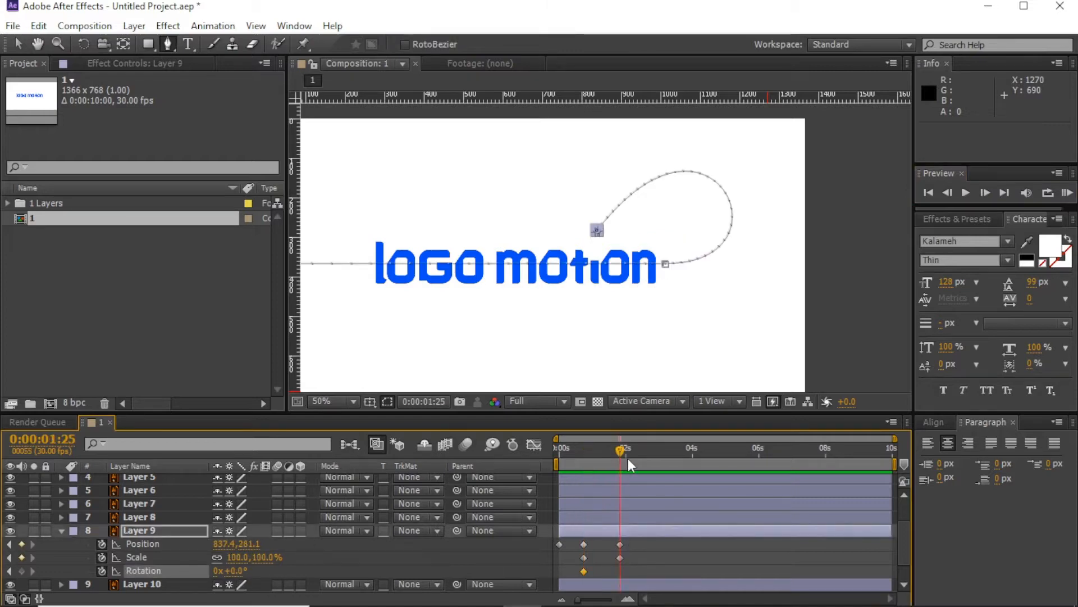
pyautogui.click(216, 571)
pyautogui.write('1')
pyautogui.press('Return')
pyautogui.click(658, 564)
pyautogui.press('Home')
# Step: At 0:00:01:25, align the square on guides so it sits as the dot of the i
pyautogui.click(1063, 197)
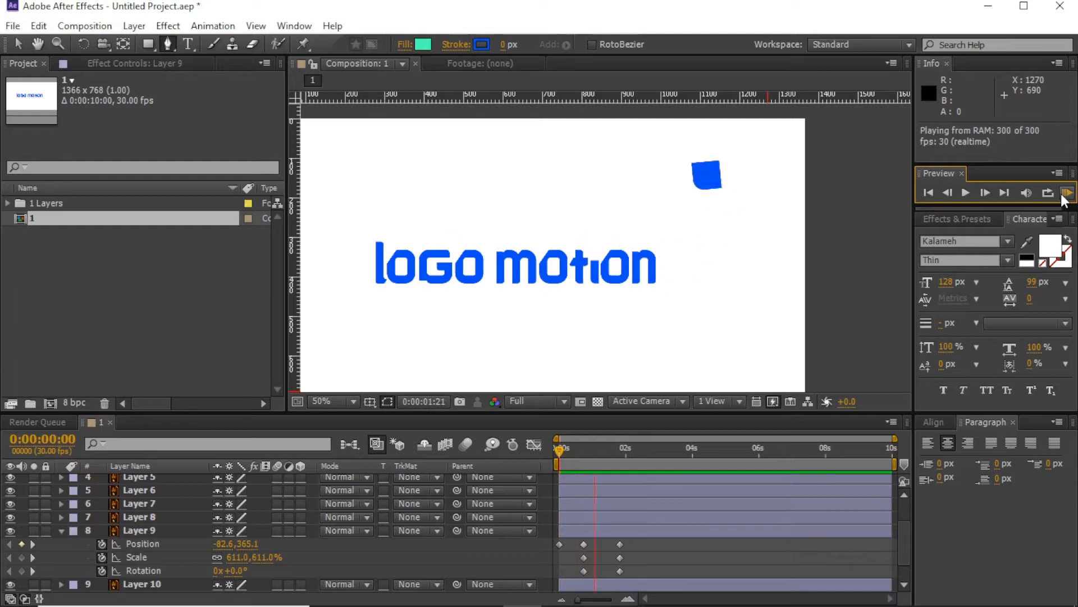
pyautogui.click(643, 443)
pyautogui.press('j')
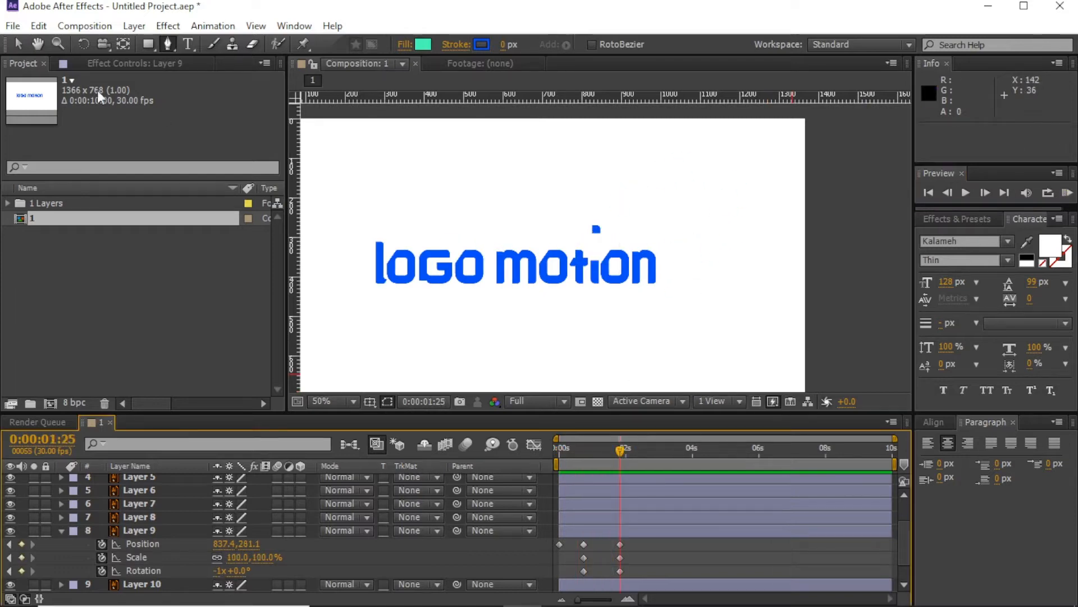
pyautogui.click(18, 44)
pyautogui.scroll(2, 554, 264)
pyautogui.moveTo(532, 276); pyautogui.dragTo(527, 200)
pyautogui.moveTo(295, 228); pyautogui.dragTo(541, 248)
pyautogui.moveTo(565, 98); pyautogui.dragTo(592, 6)
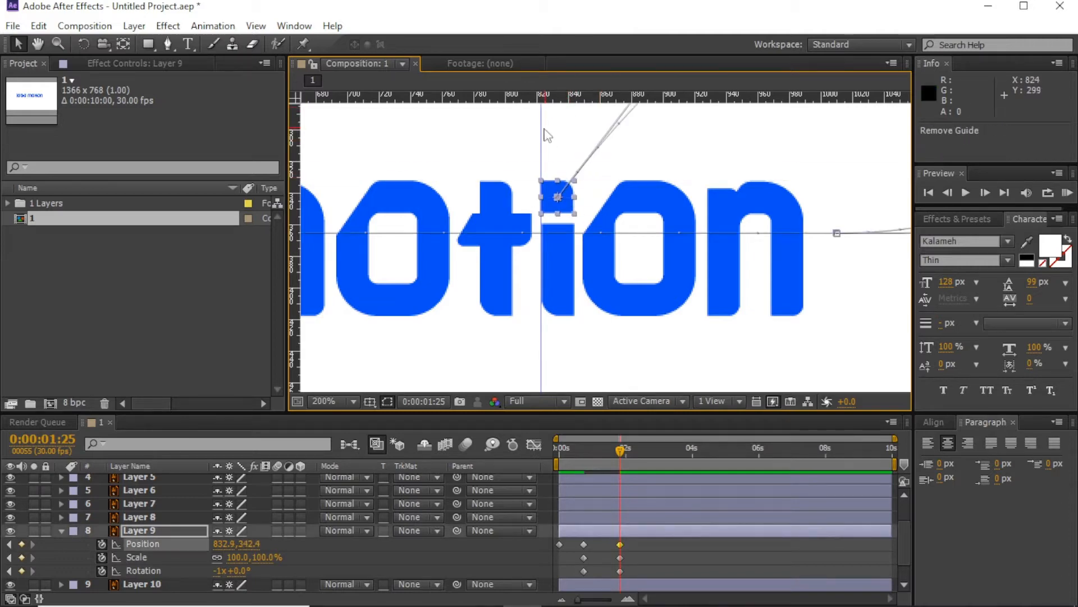
pyautogui.scroll(-3, 523, 171)
pyautogui.click(684, 256)
pyautogui.scroll(1, 593, 252)
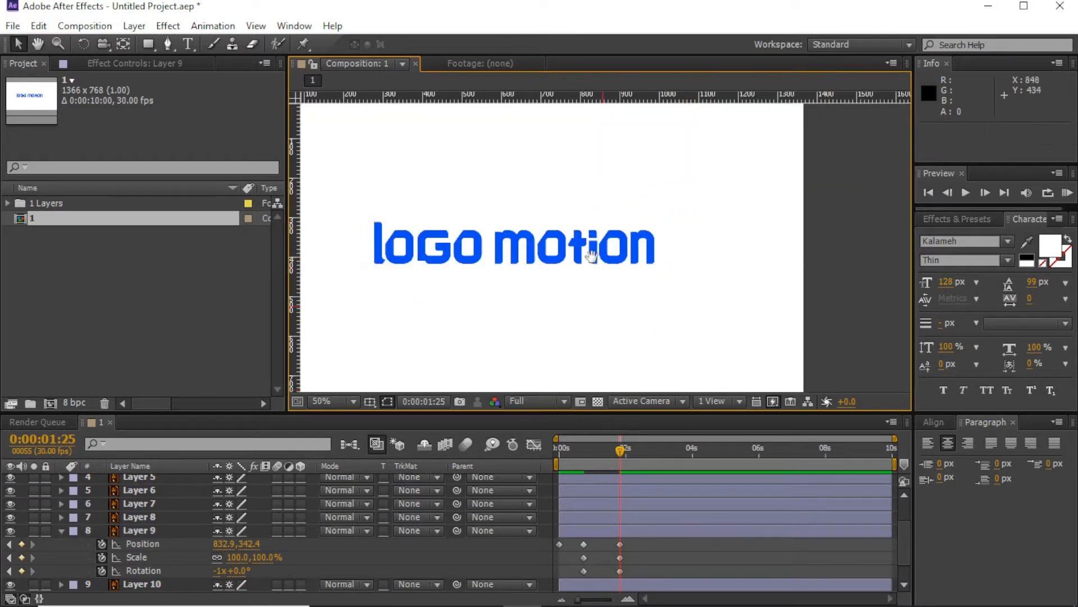
pyautogui.moveTo(593, 253); pyautogui.dragTo(660, 253)
# Step: Enlarge the motion path's loop at the 0:22 position keyframe
pyautogui.click(1067, 192)
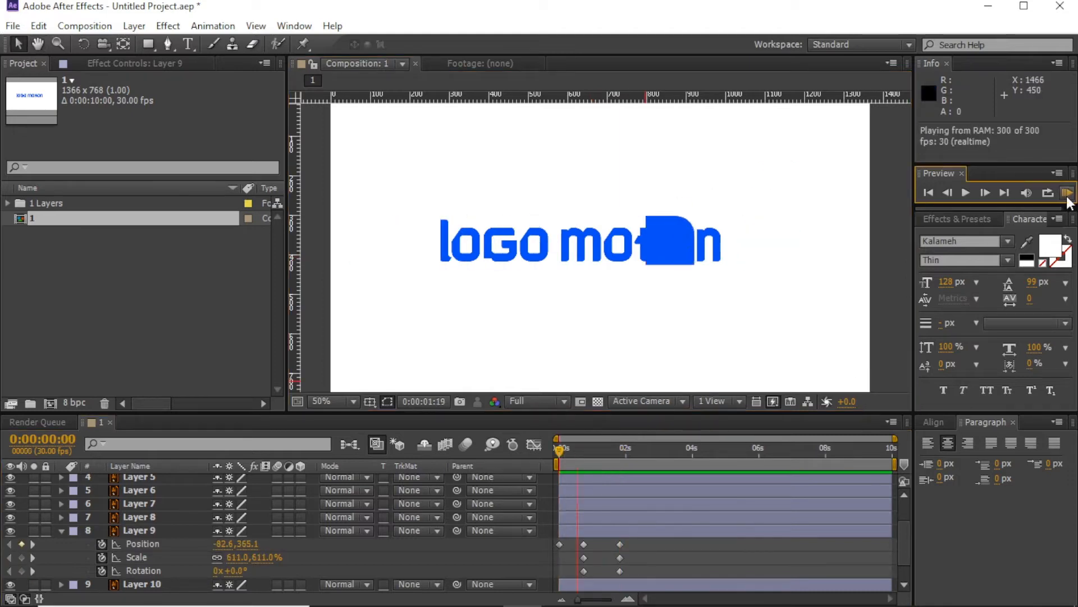
pyautogui.click(621, 452)
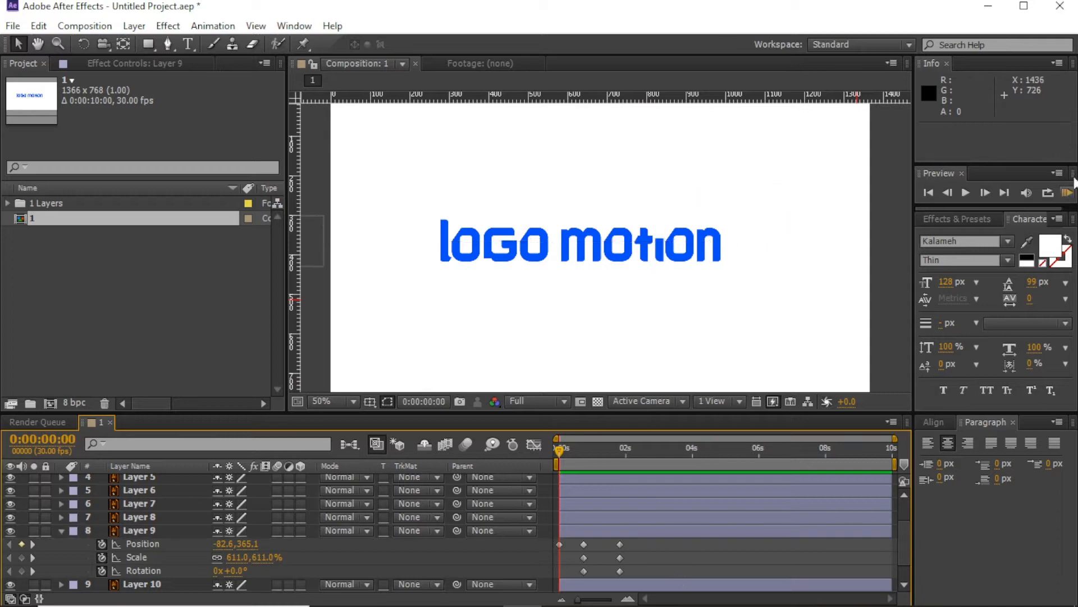
pyautogui.click(1067, 193)
pyautogui.click(622, 452)
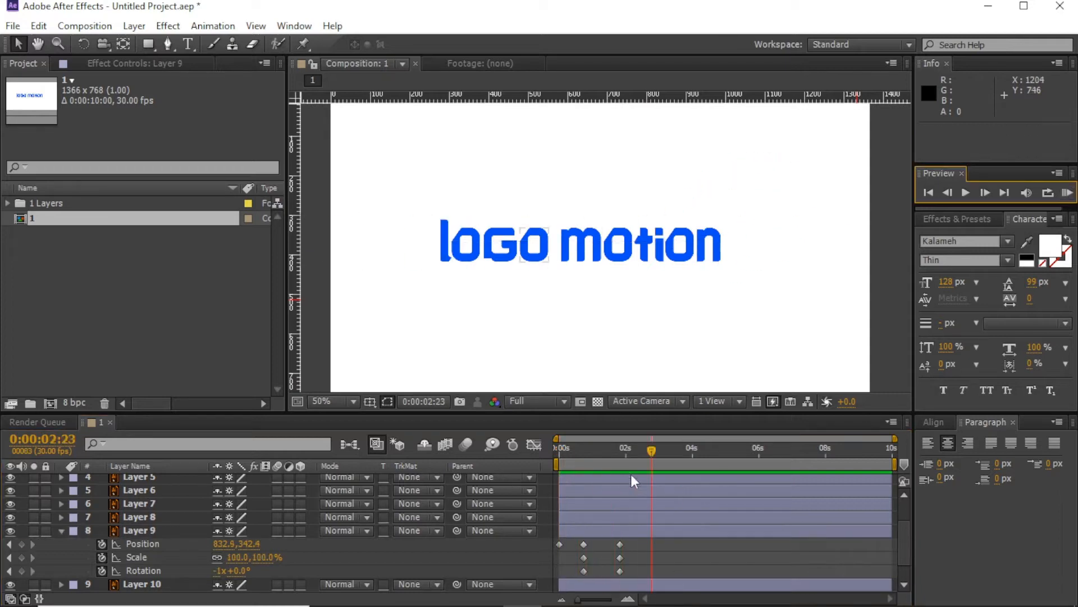
pyautogui.click(584, 544)
pyautogui.press('space')
pyautogui.moveTo(793, 148); pyautogui.dragTo(739, 238)
pyautogui.moveTo(722, 171); pyautogui.dragTo(751, 124)
pyautogui.click(689, 150)
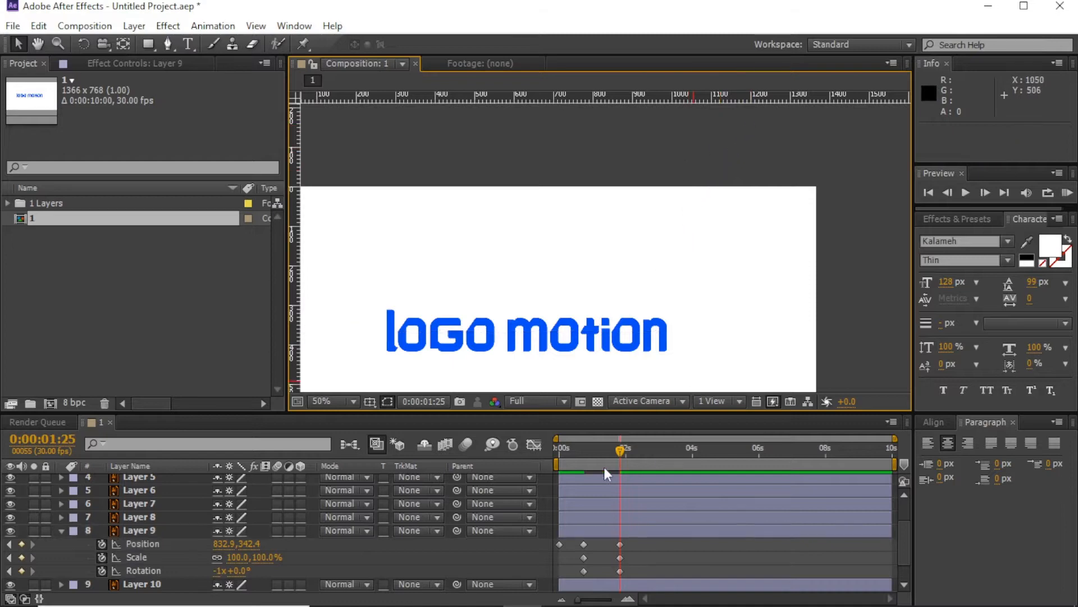
# Step: Move the final keyframes later to about 0:00:02:05 and preview
pyautogui.click(1067, 193)
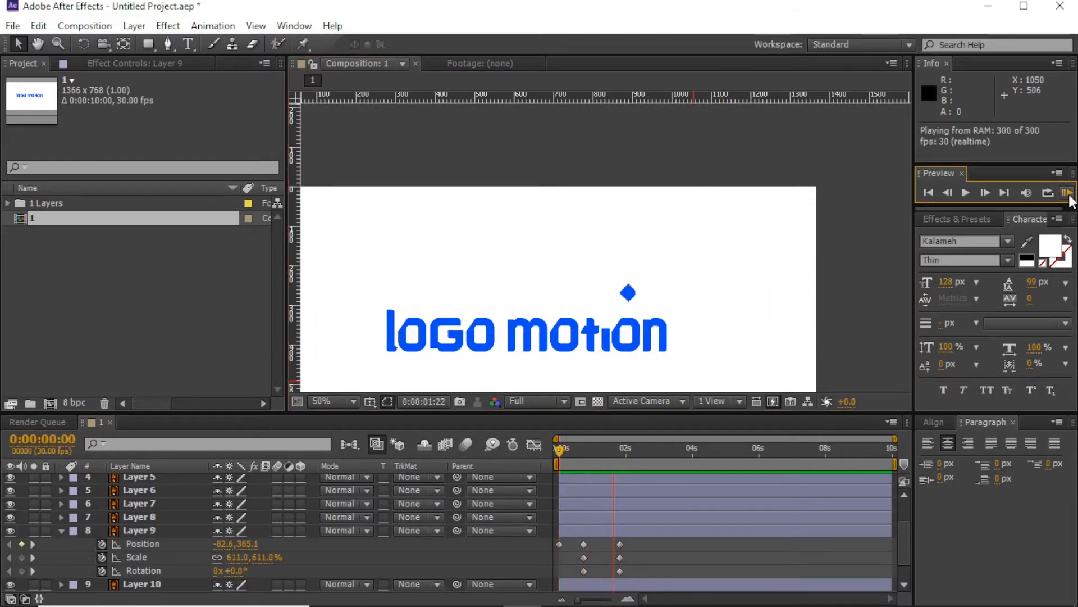
pyautogui.click(621, 450)
pyautogui.moveTo(627, 541); pyautogui.dragTo(631, 571)
pyautogui.click(640, 556)
pyautogui.click(1067, 193)
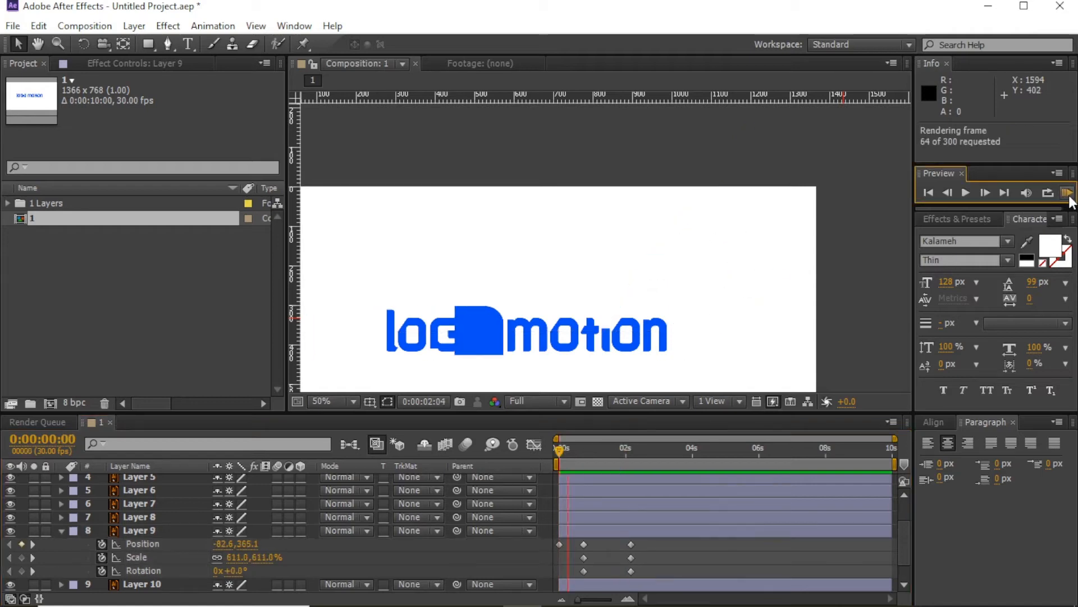
pyautogui.scroll(4, 646, 354)
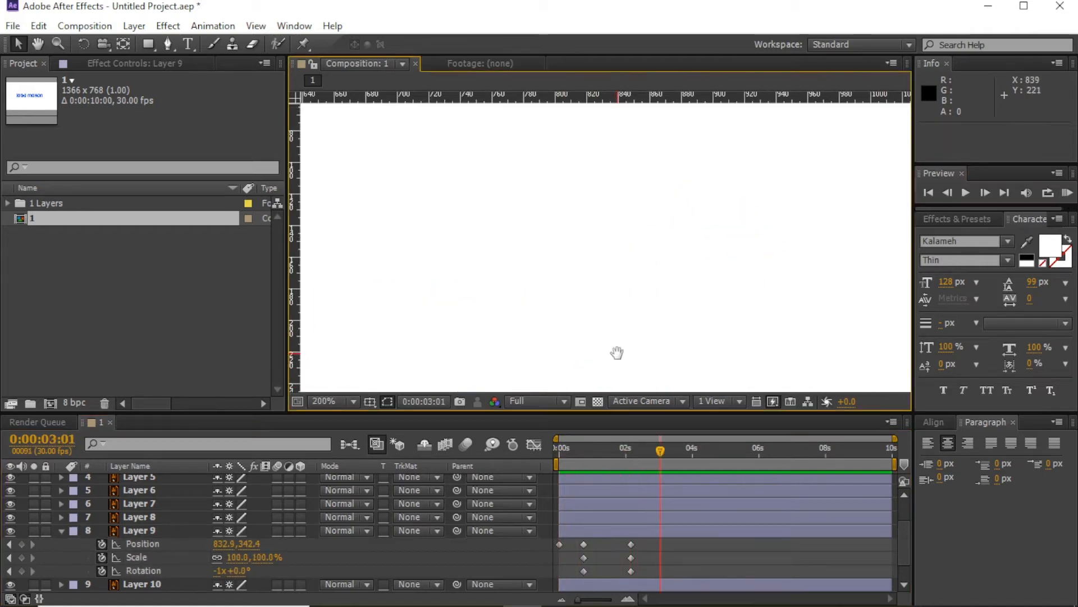
# Step: Split the i-dot layer at 0:00:02:05 and nudge the new piece into place
pyautogui.click(631, 450)
pyautogui.click(634, 209)
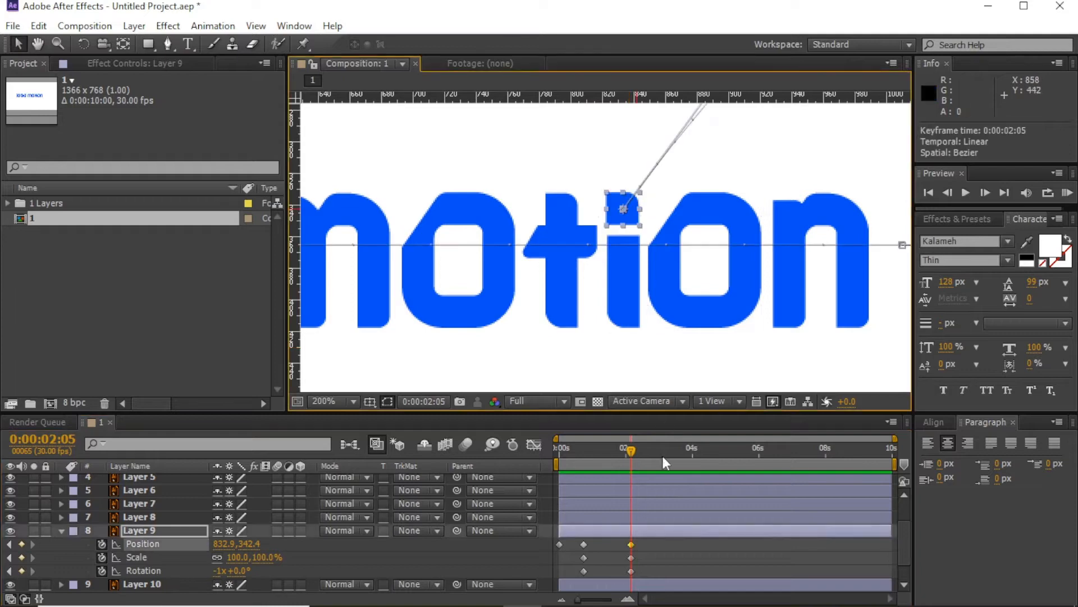
pyautogui.hotkey('ctrl', 'shift', 'd')
pyautogui.press('p')
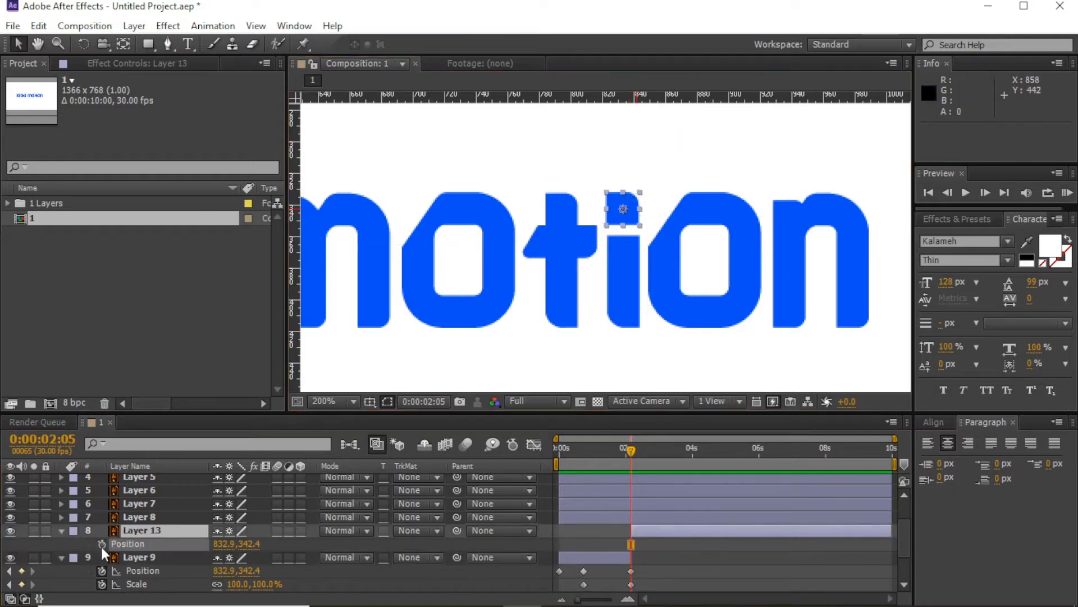
pyautogui.scroll(2, 626, 211)
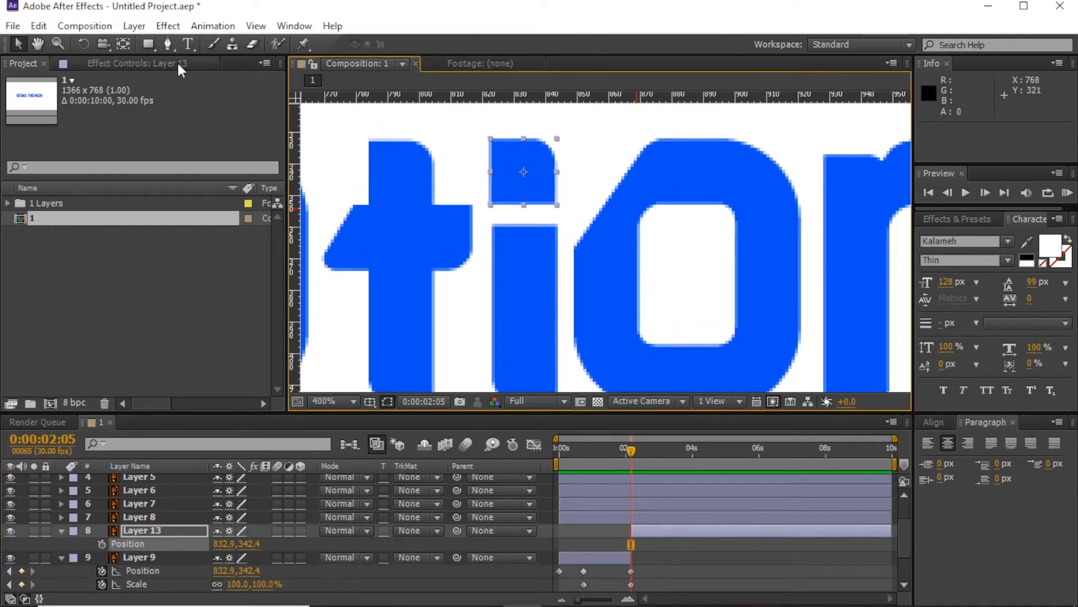
pyautogui.moveTo(523, 185); pyautogui.dragTo(525, 201)
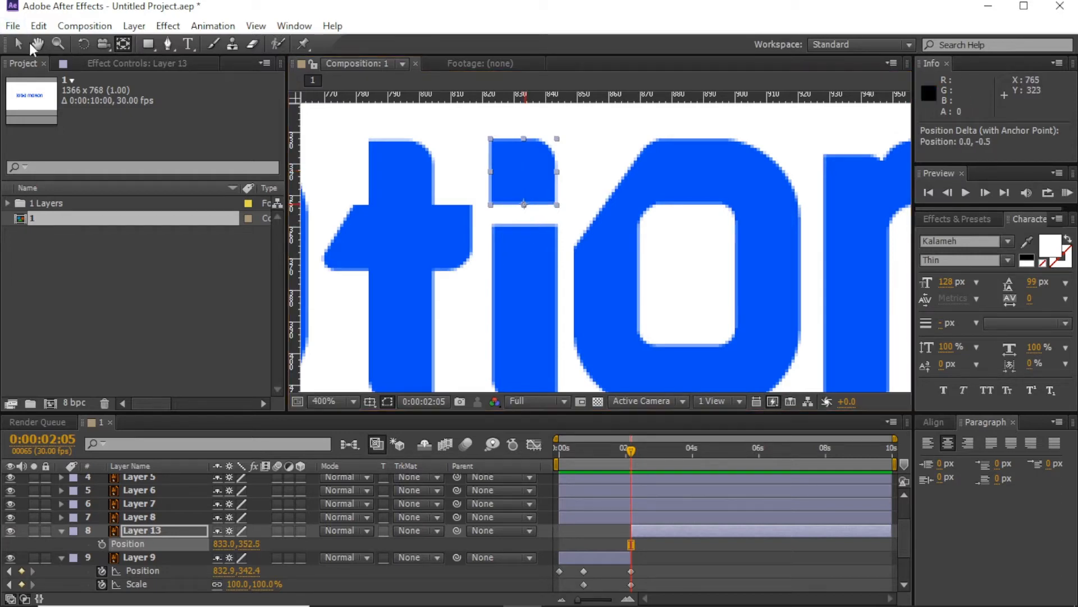
# Step: Parent the new i-dot layer (Layer 13) to the i-stem layer (Layer 10)
pyautogui.click(37, 45)
pyautogui.click(523, 273)
pyautogui.scroll(-2, 667, 543)
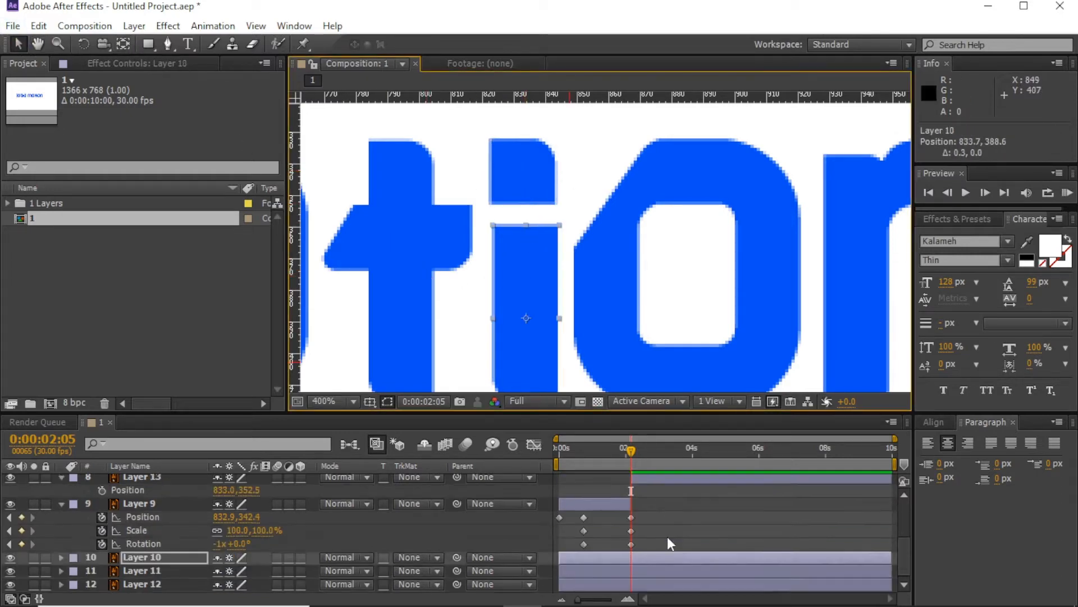
pyautogui.scroll(2, 629, 539)
pyautogui.click(643, 518)
pyautogui.scroll(-2, 657, 545)
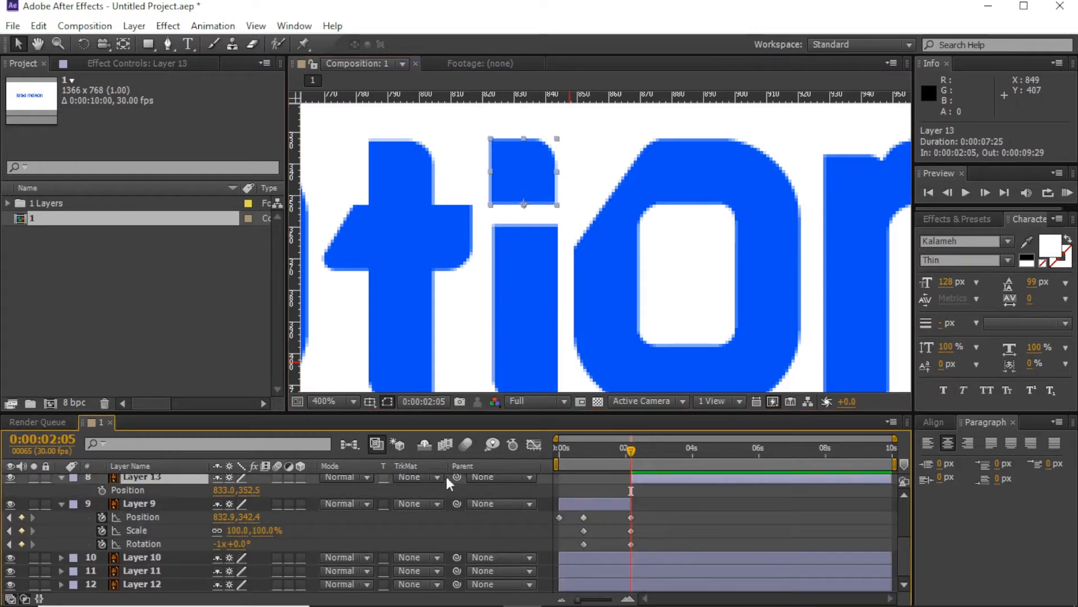
pyautogui.moveTo(456, 478); pyautogui.dragTo(636, 561)
# Step: Set a Scale keyframe on the i-stem and split it at 0:00:02:05
pyautogui.click(640, 561)
pyautogui.press('s')
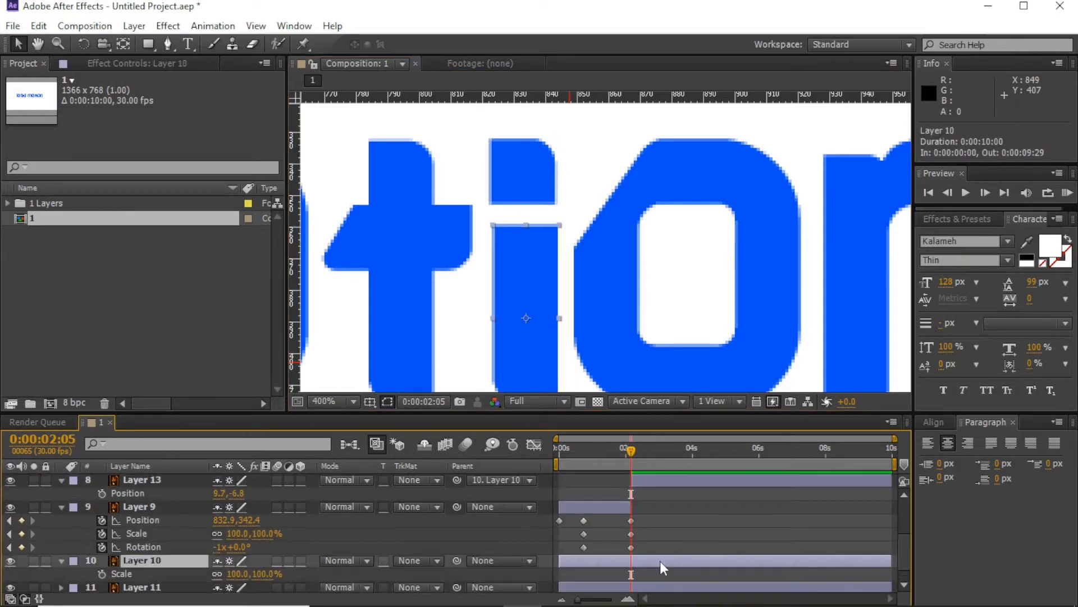
pyautogui.click(101, 573)
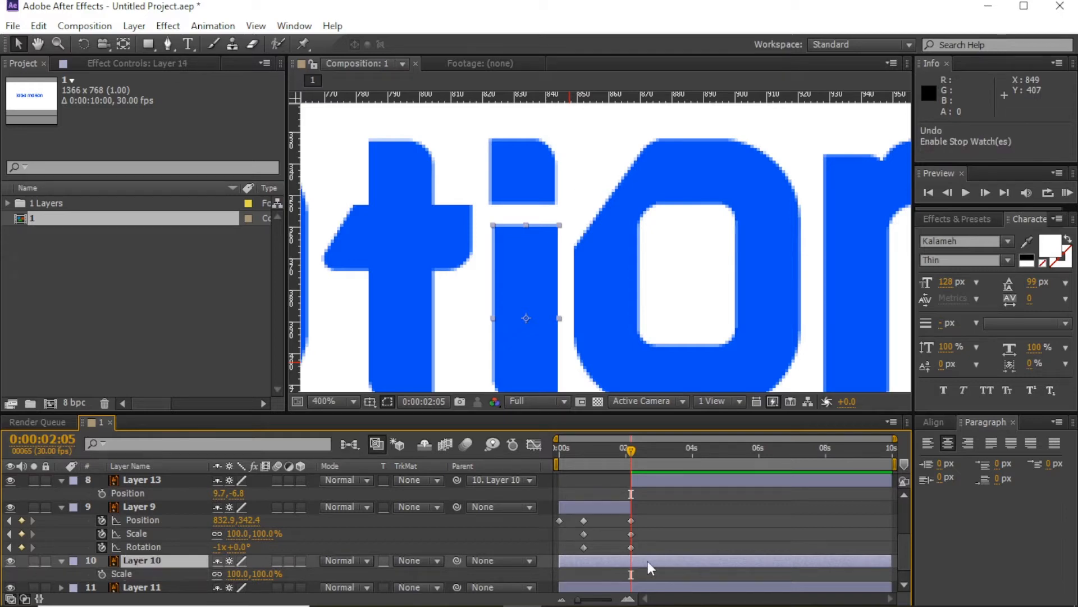
pyautogui.hotkey('ctrl', 'shift', 'd')
pyautogui.scroll(-2, 646, 561)
pyautogui.click(123, 45)
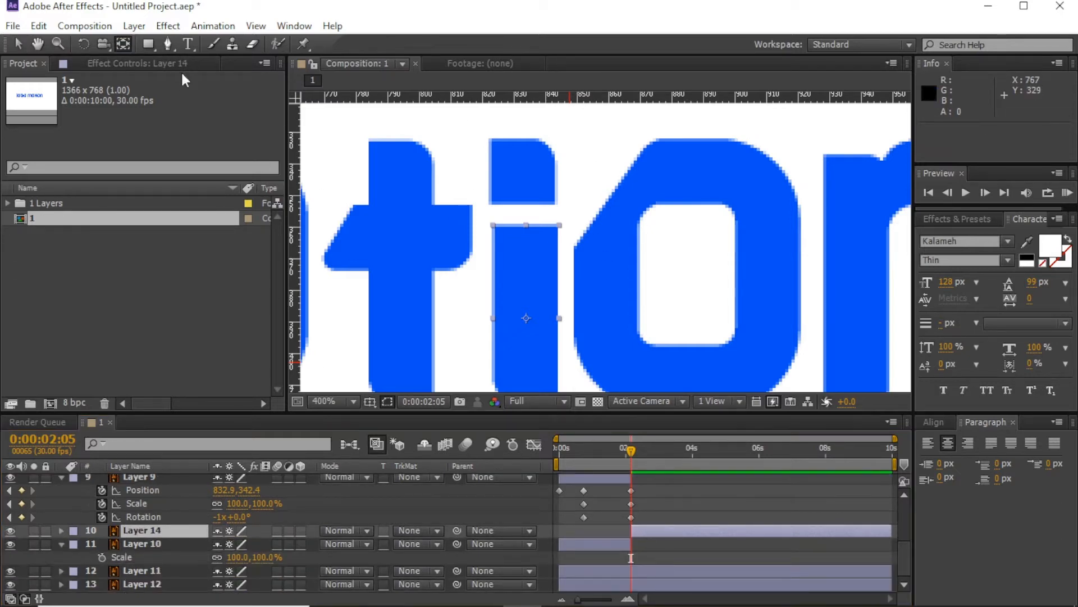
# Step: Move the i stem's anchor point to its bottom edge and enable its Scale stopwatch
pyautogui.scroll(-1, 568, 291)
pyautogui.moveTo(565, 283); pyautogui.dragTo(563, 331)
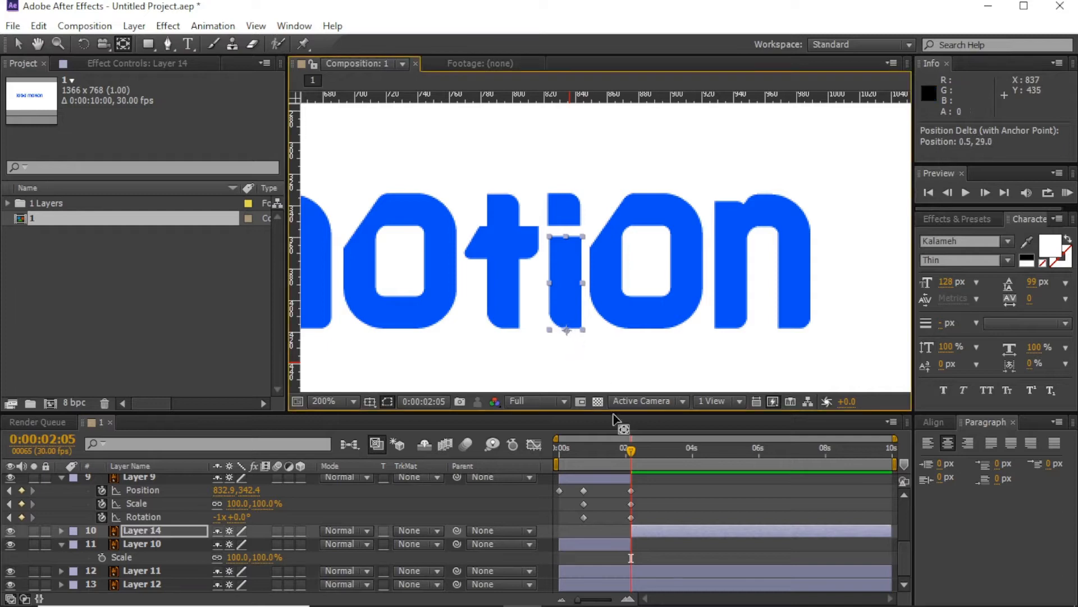
pyautogui.press('v')
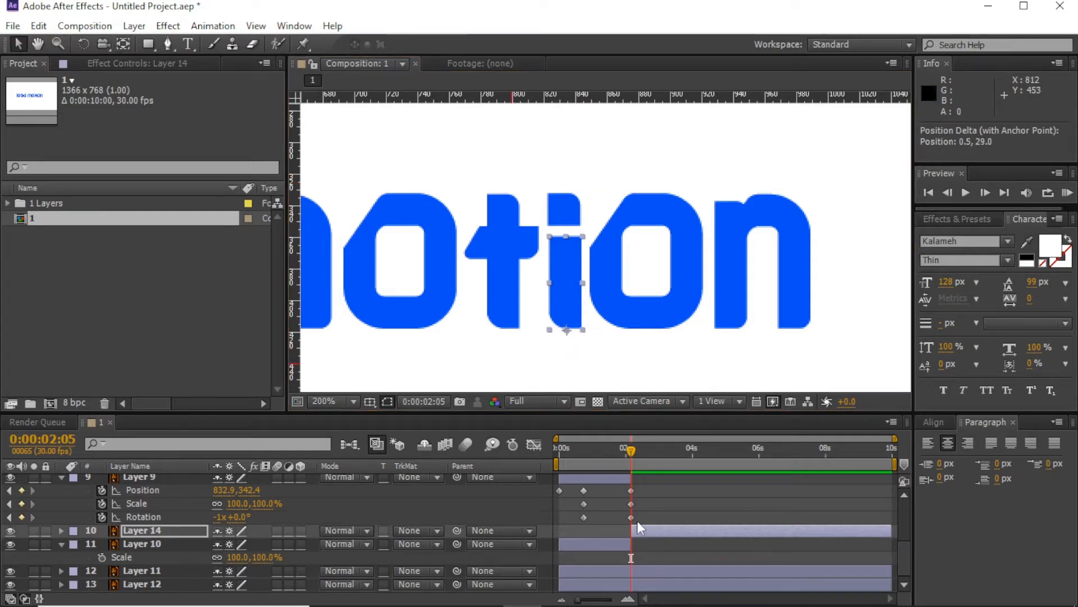
pyautogui.press('s')
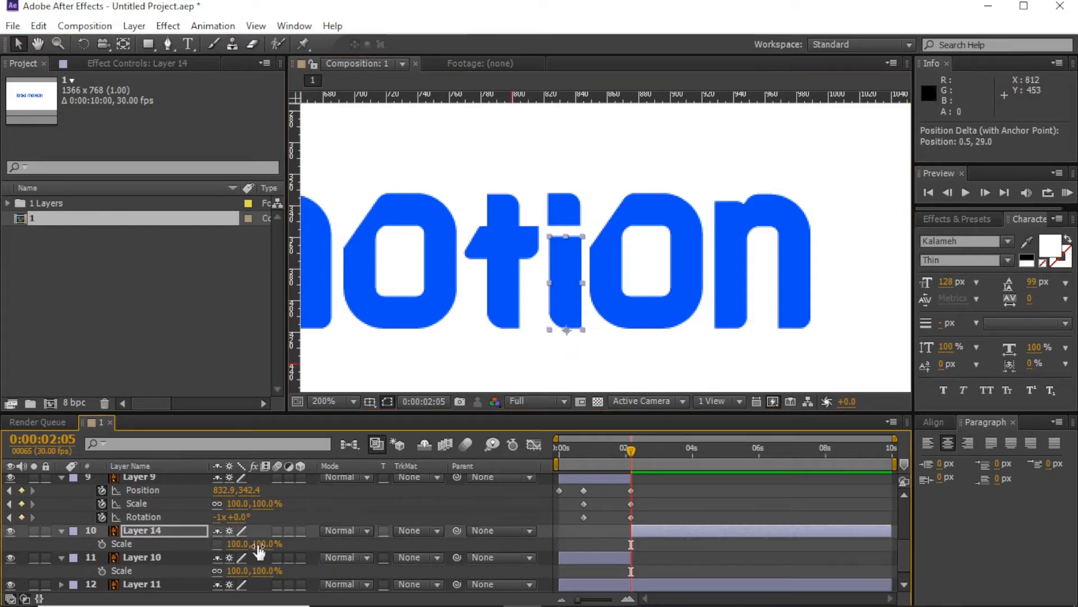
pyautogui.click(101, 544)
# Step: Keyframe Layer 14's Y scale at 80% (3:00), 105% (3:29) and 100% (4:26)
pyautogui.moveTo(650, 450); pyautogui.dragTo(660, 450)
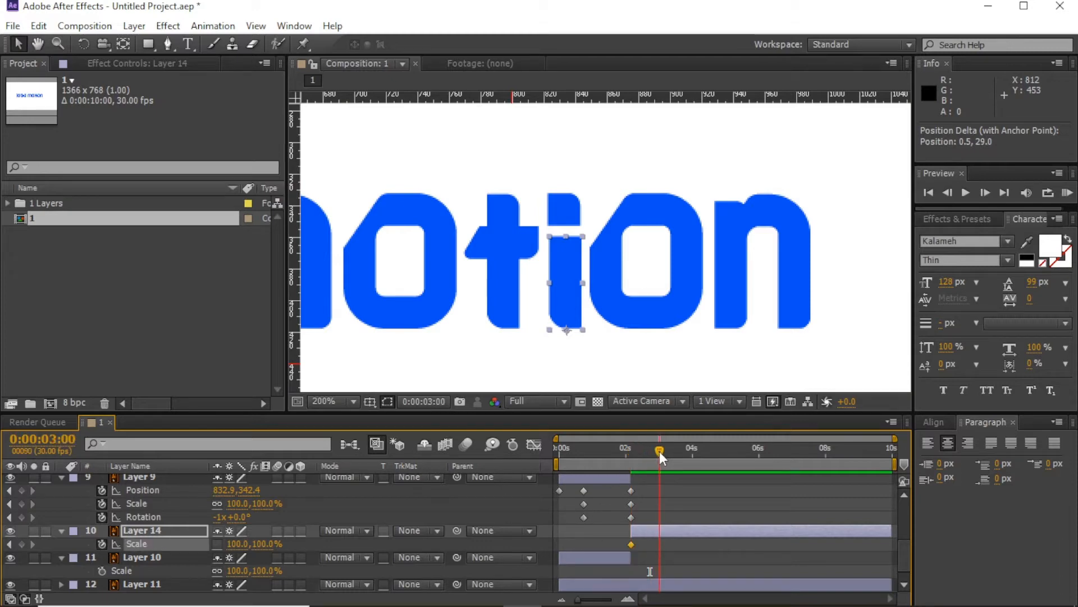
pyautogui.moveTo(259, 543); pyautogui.dragTo(248, 543)
pyautogui.hotkey('ctrl', 'z')
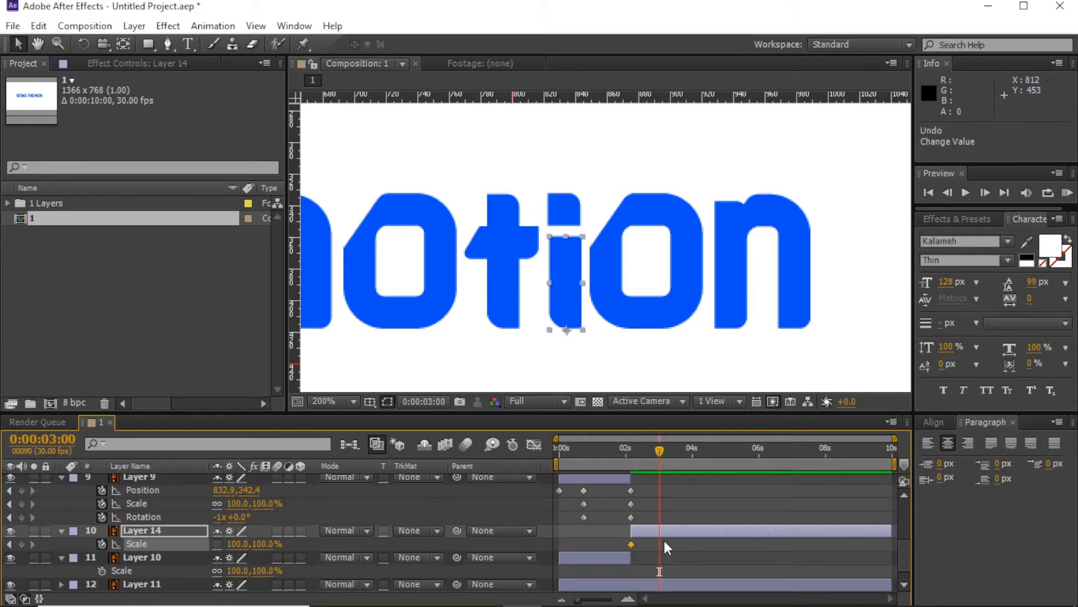
pyautogui.scroll(1, 664, 541)
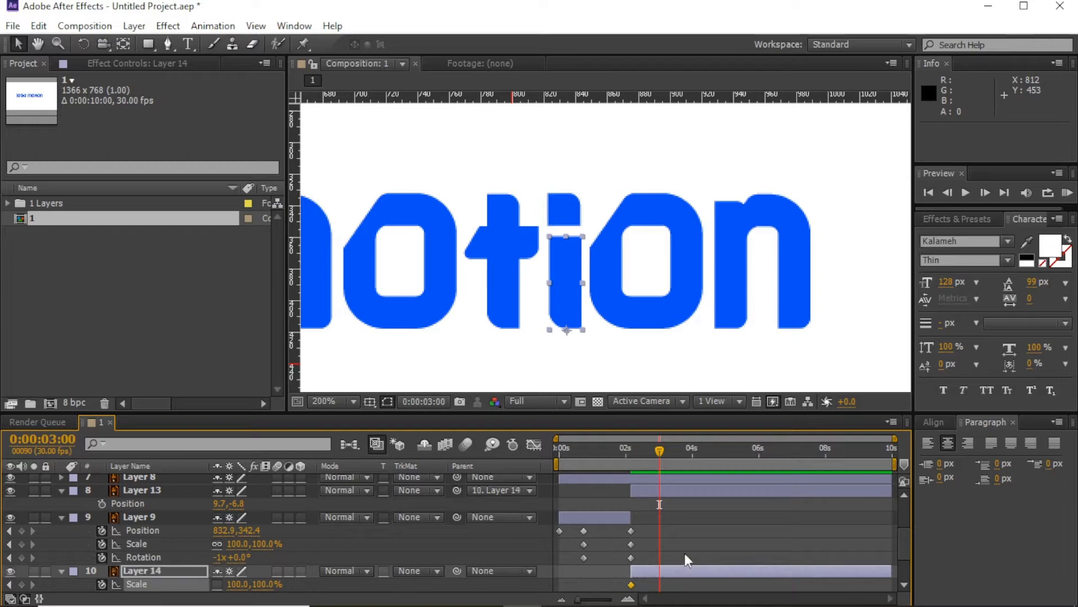
pyautogui.scroll(-1, 686, 554)
pyautogui.moveTo(278, 544); pyautogui.dragTo(252, 544)
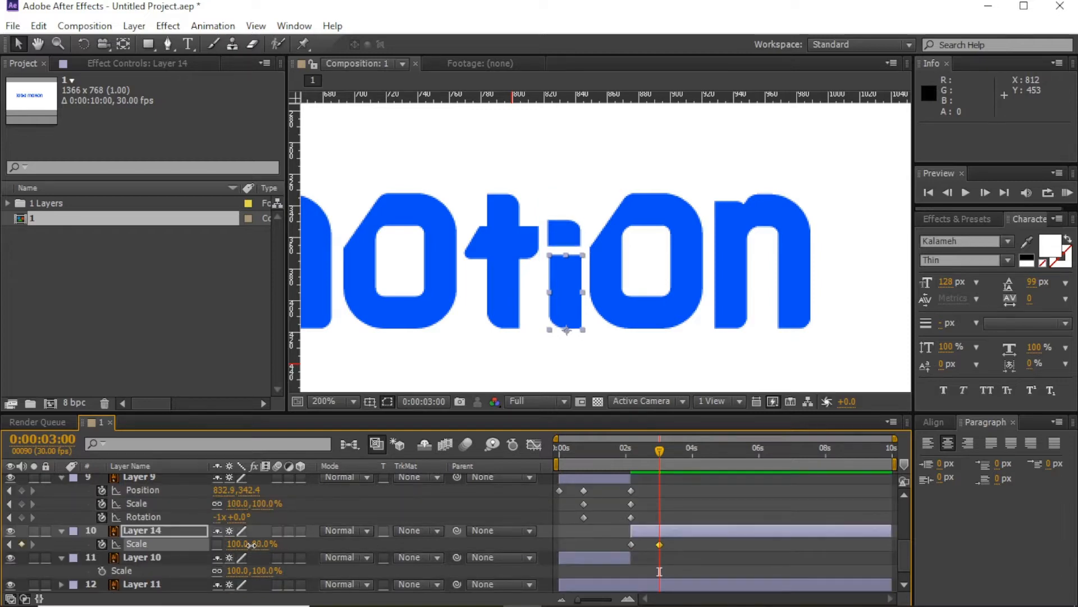
pyautogui.press('space')
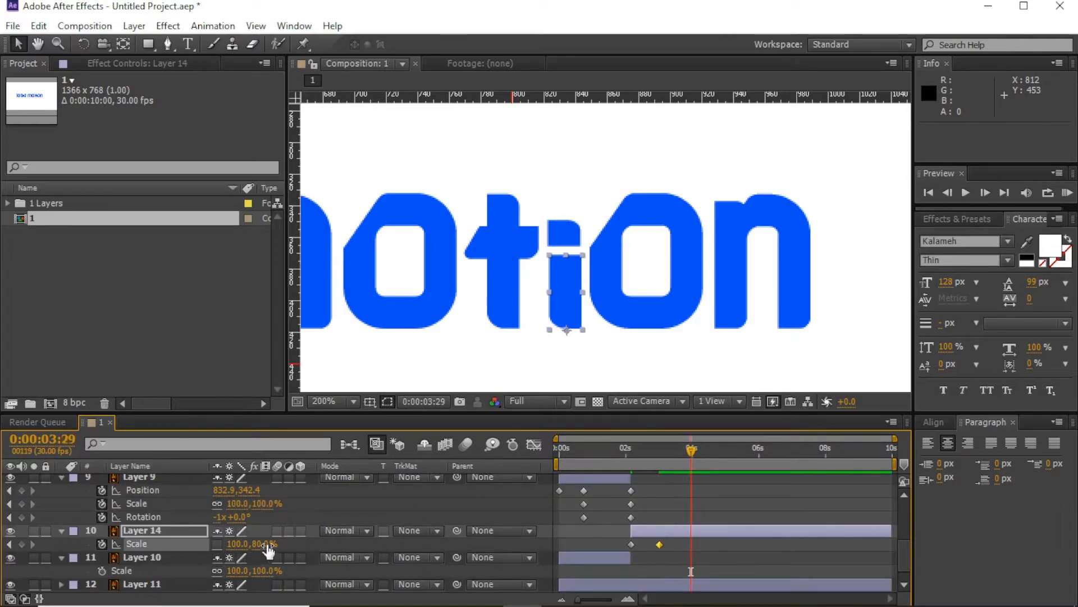
pyautogui.moveTo(269, 545); pyautogui.dragTo(287, 544)
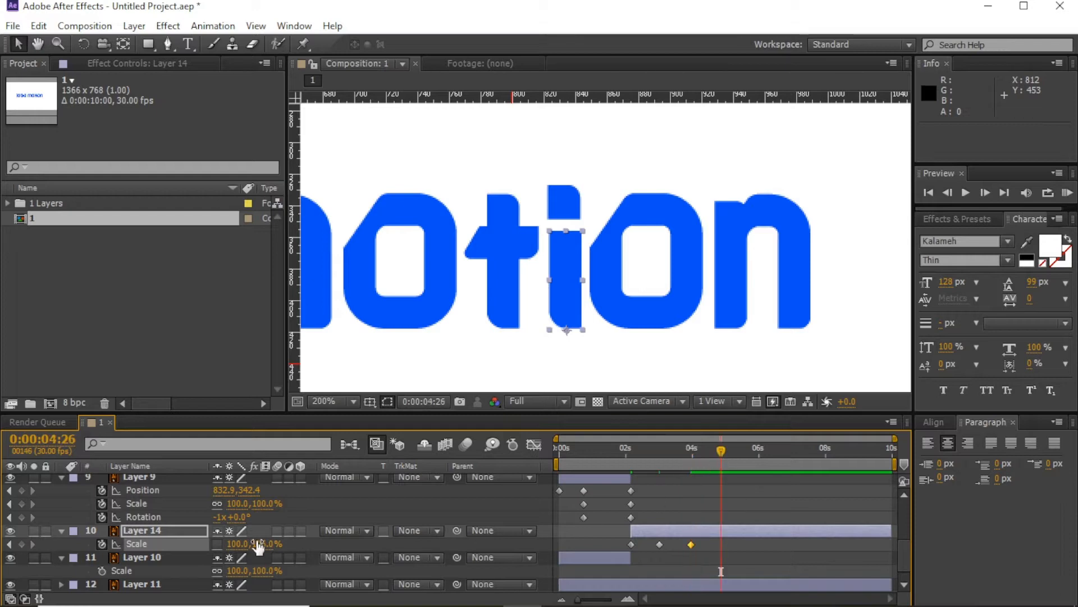
pyautogui.write('100')
pyautogui.press('Return')
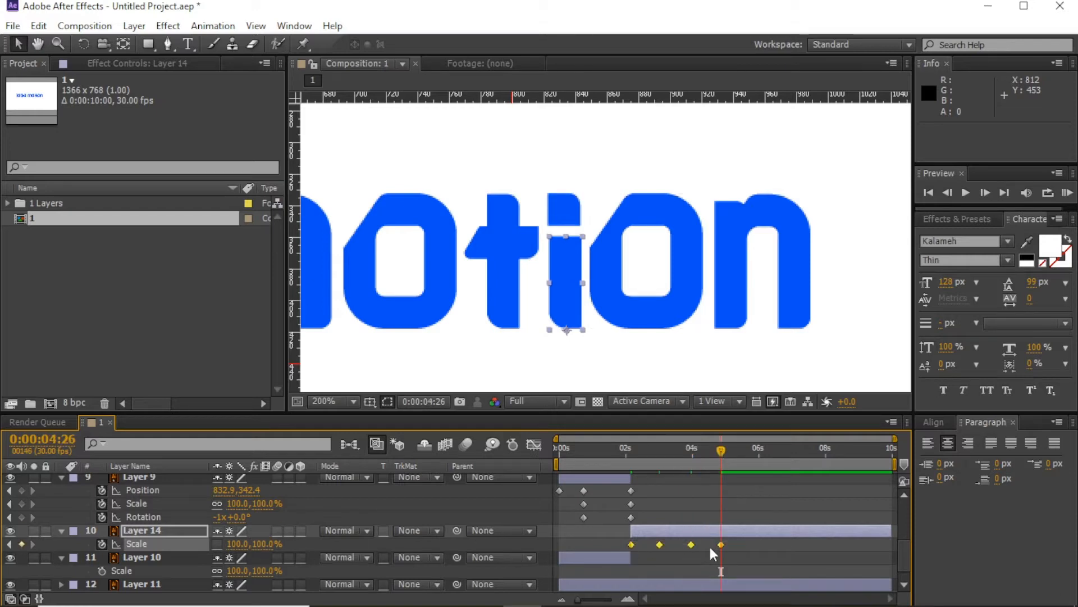
# Step: Return to about 1:25 and RAM Preview the stem's squash-and-settle
pyautogui.click(673, 567)
pyautogui.moveTo(618, 456)
pyautogui.mouseDown()
pyautogui.moveTo(607, 457)
pyautogui.moveTo(642, 459)
pyautogui.moveTo(617, 457)
pyautogui.moveTo(633, 458)
pyautogui.mouseUp()
pyautogui.click(1068, 193)
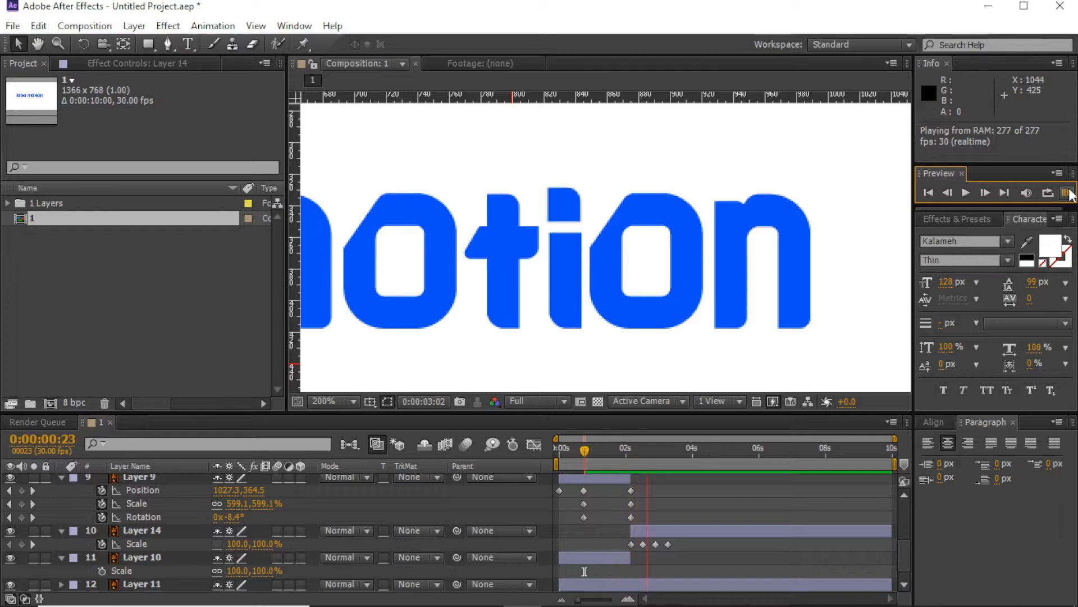
# Step: Drag Layer 14's Scale keyframes closer together and preview the quicker bounce
pyautogui.moveTo(704, 530); pyautogui.dragTo(669, 545)
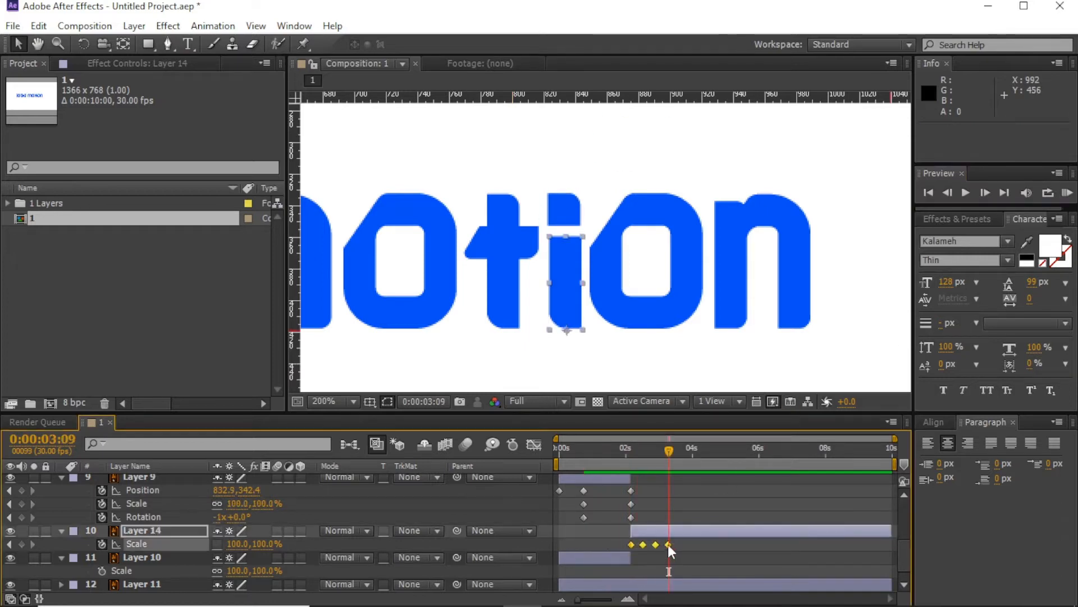
pyautogui.click(674, 551)
pyautogui.click(1068, 192)
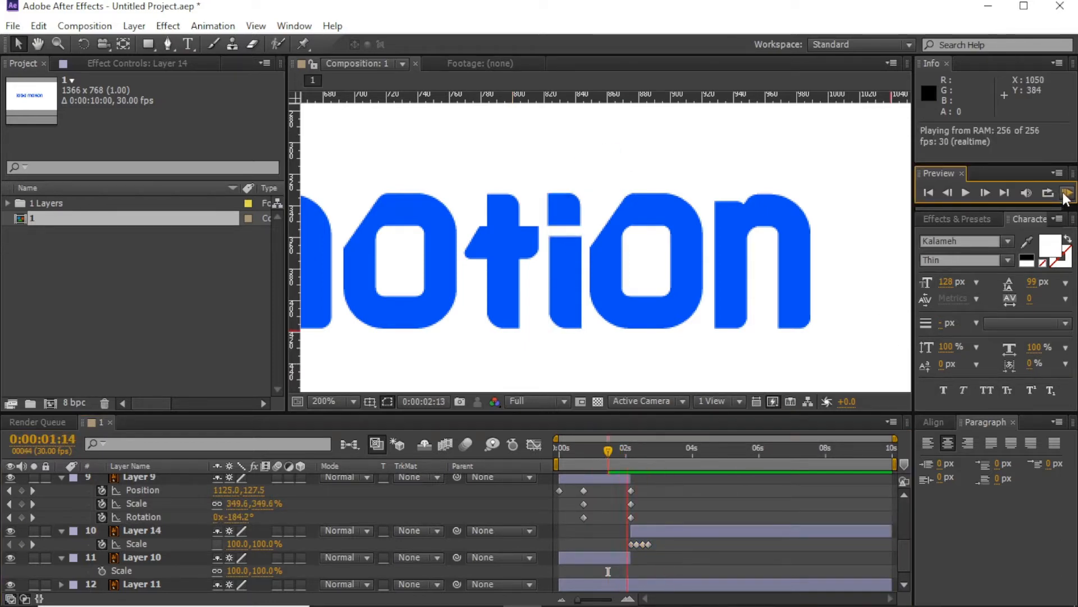
# Step: Zoom the viewer to 50%, hide the rulers, and preview the full logo animation
pyautogui.scroll(-4, 702, 230)
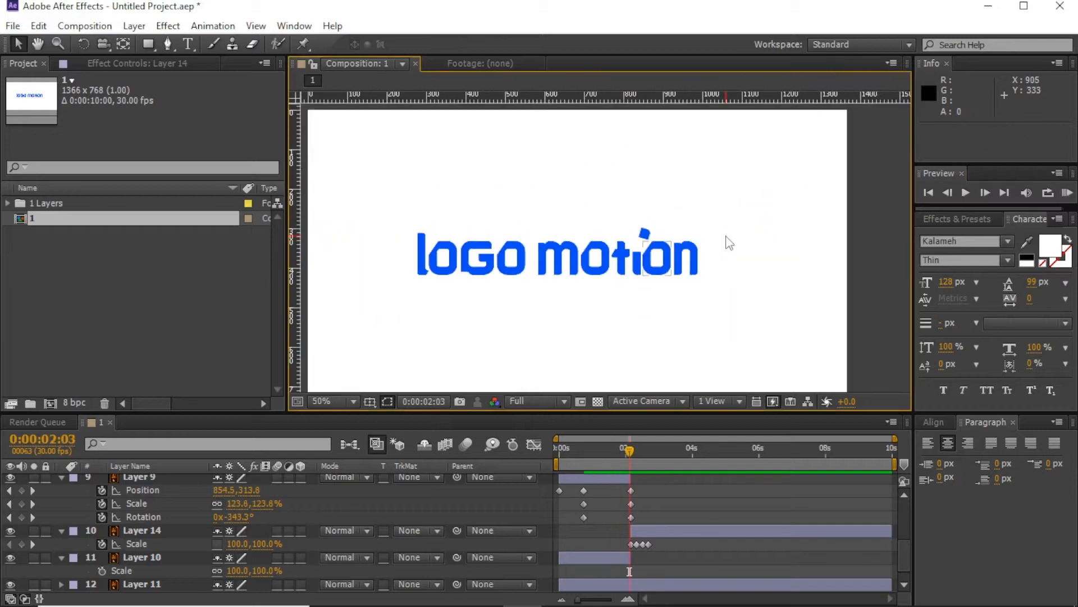
pyautogui.hotkey('ctrl', 'r')
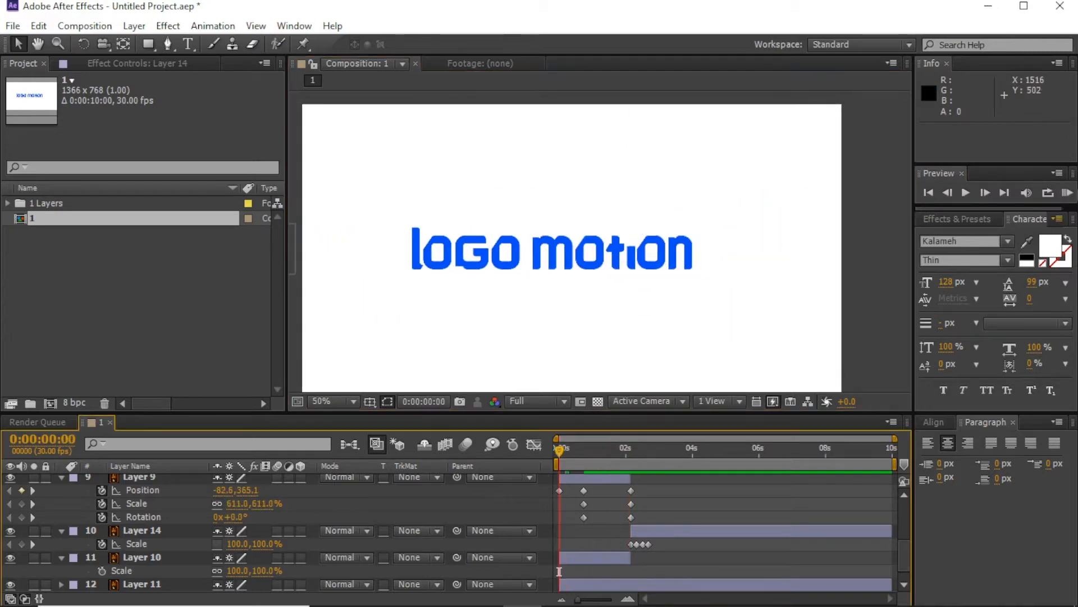
pyautogui.click(1067, 193)
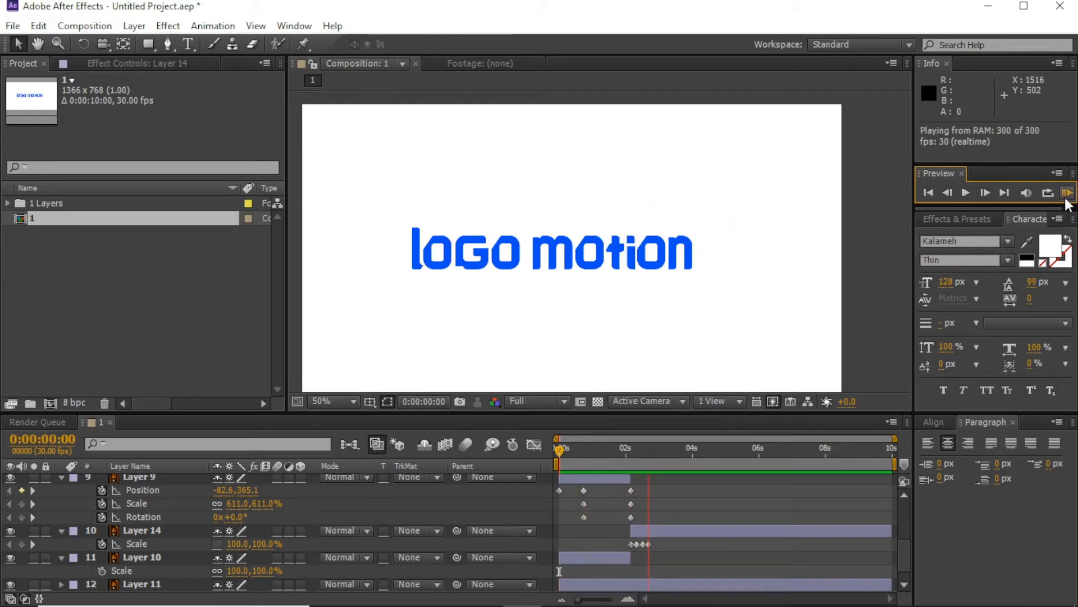
pyautogui.click(573, 452)
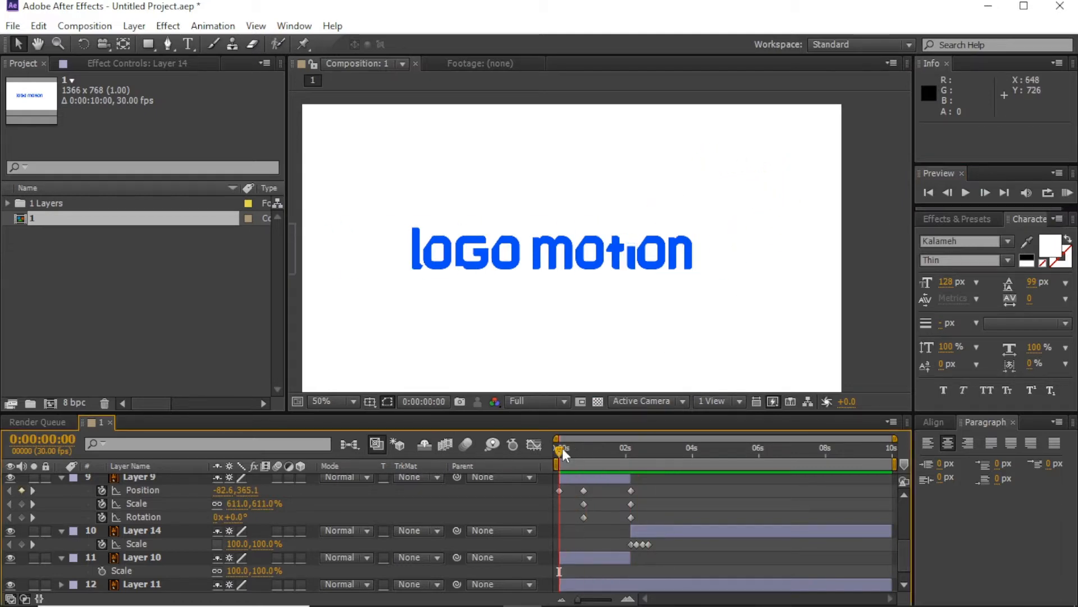
# Step: At frame 8, select letter Layers 2–8, 11 and 12
pyautogui.moveTo(561, 447); pyautogui.dragTo(570, 449)
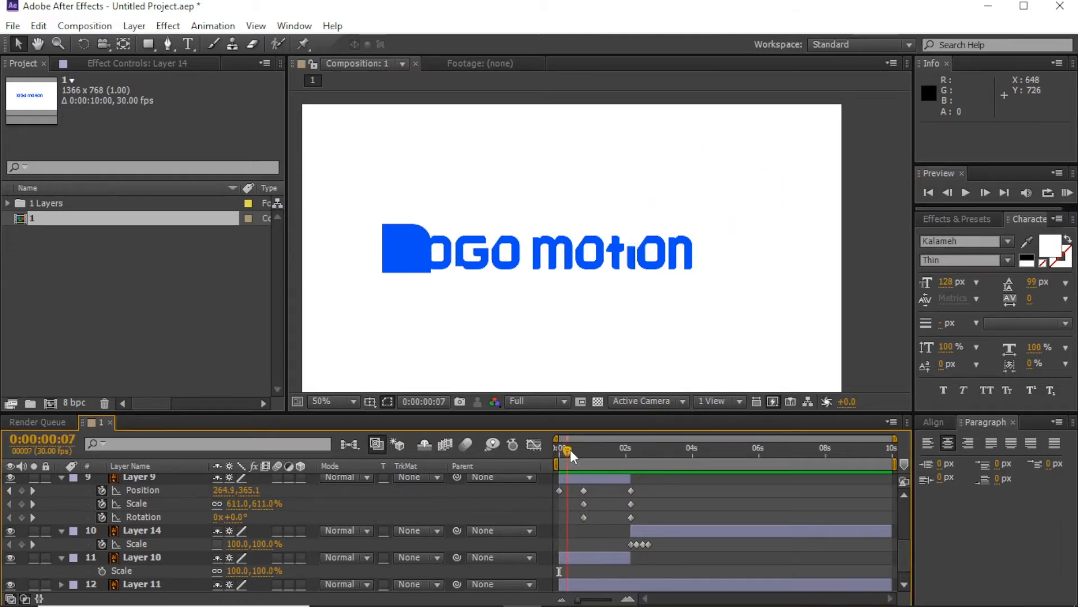
pyautogui.click(985, 193)
pyautogui.scroll(-1, 589, 532)
pyautogui.click(584, 569)
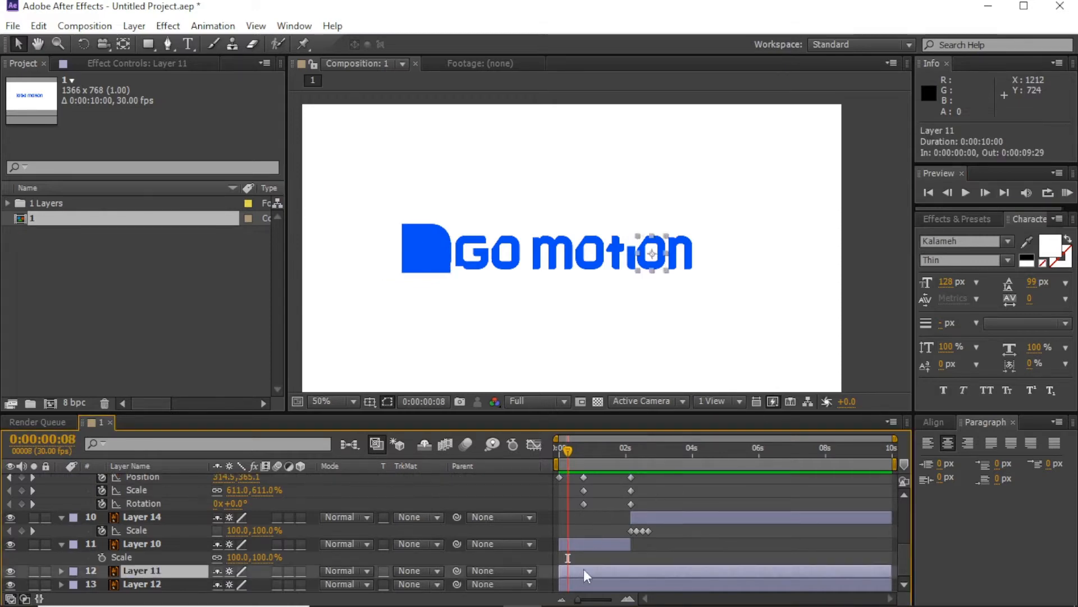
pyautogui.scroll(5, 582, 562)
pyautogui.click(582, 481)
pyautogui.scroll(-3, 582, 483)
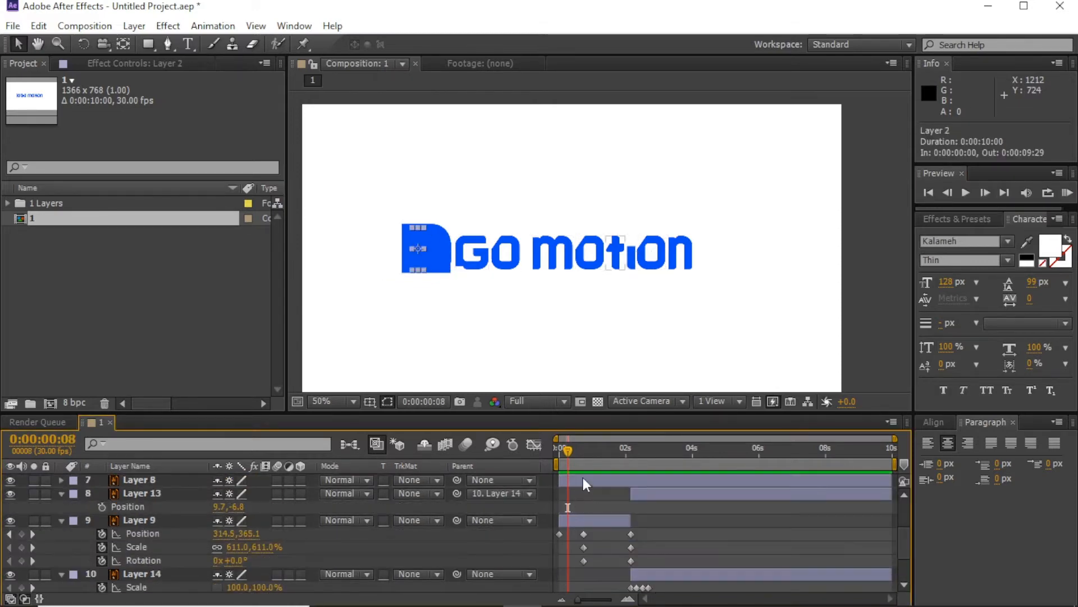
pyautogui.keyDown('shift'); pyautogui.click(584, 481); pyautogui.keyUp('shift')
pyautogui.scroll(-2, 584, 484)
pyautogui.keyDown('ctrl'); pyautogui.click(569, 573); pyautogui.keyUp('ctrl')
pyautogui.keyDown('ctrl'); pyautogui.click(577, 584); pyautogui.keyUp('ctrl')
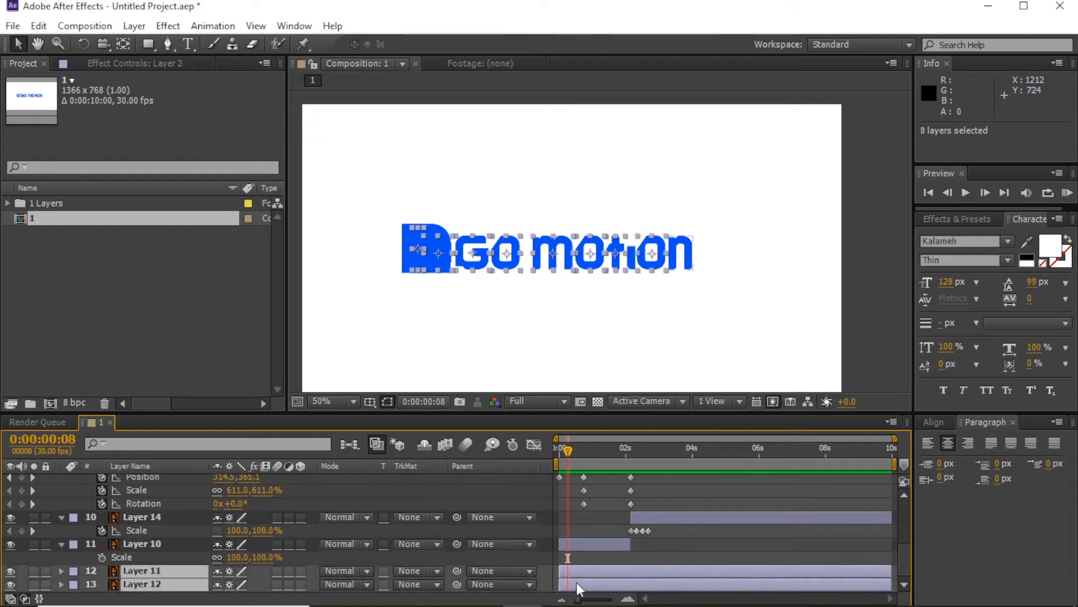
# Step: Send the selected letter layers to the bottom of the stack and start them at frame 8
pyautogui.hotkey('ctrl', 'shift', '[')
pyautogui.scroll(3, 674, 519)
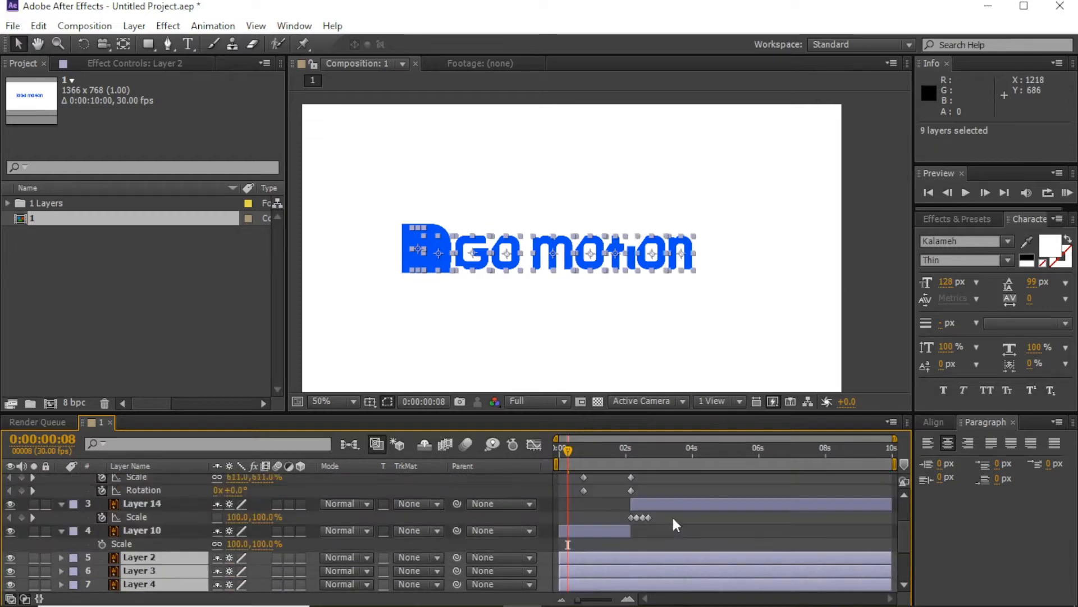
pyautogui.moveTo(579, 561); pyautogui.dragTo(587, 560)
pyautogui.click(575, 310)
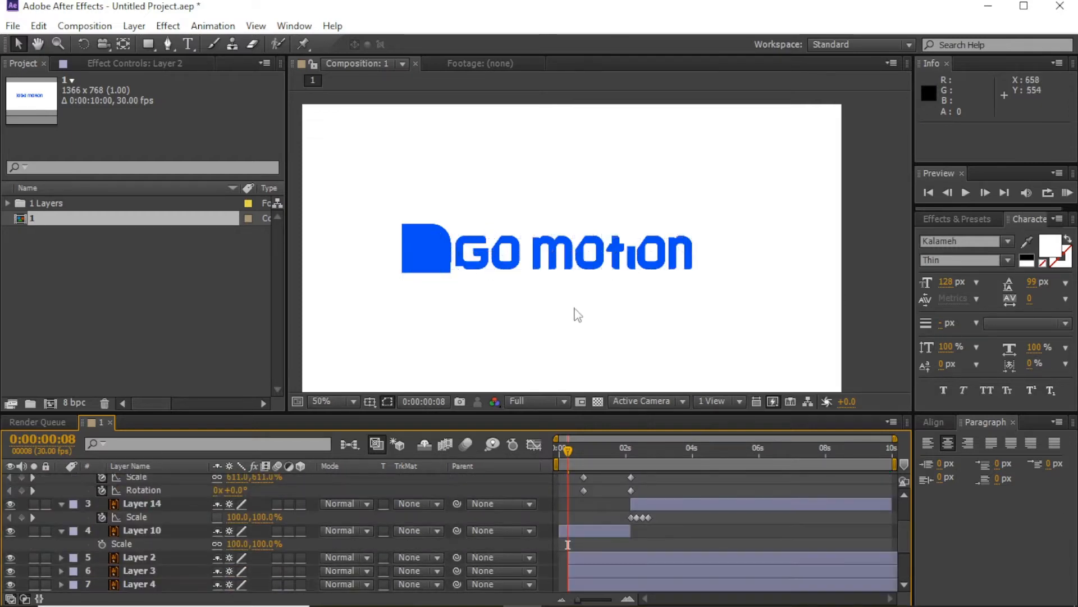
# Step: Make Layer 10, the i glyph, also start at frame 8
pyautogui.click(626, 263)
pyautogui.click(631, 270)
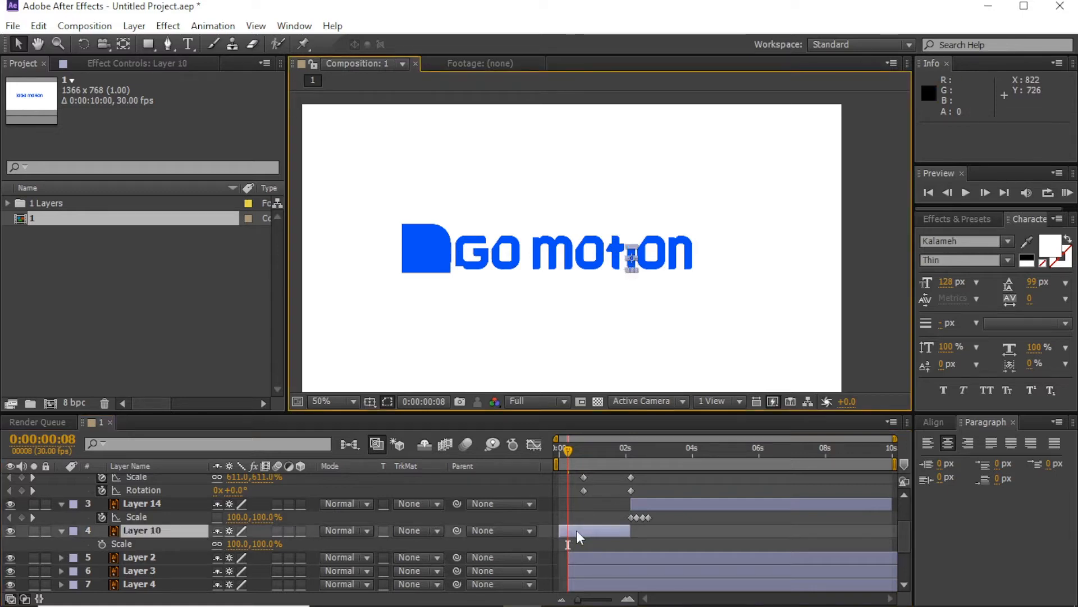
pyautogui.moveTo(586, 532); pyautogui.dragTo(594, 535)
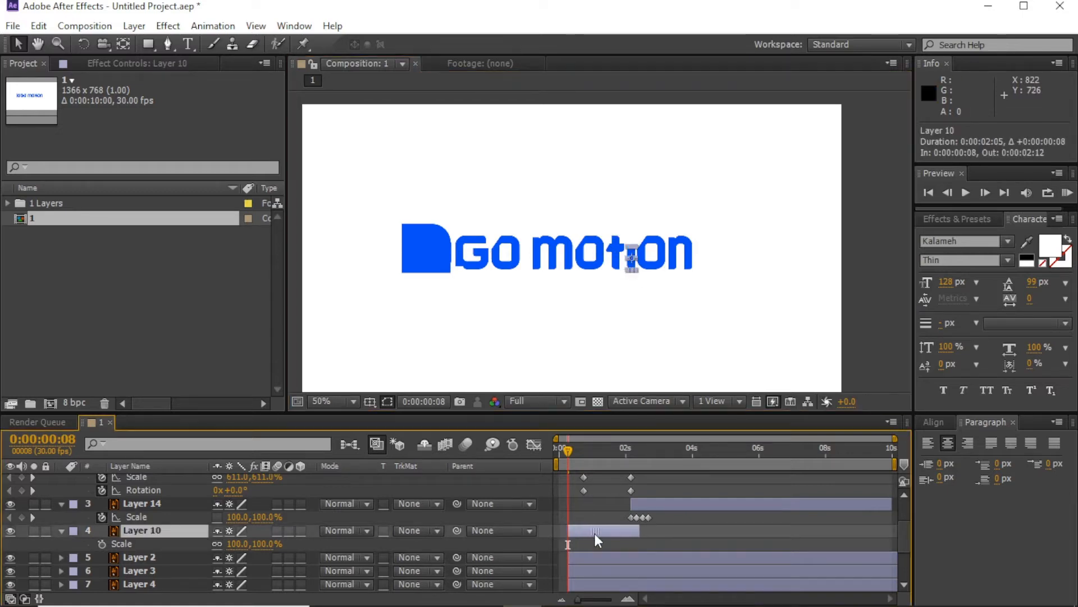
pyautogui.keyDown('shift'); pyautogui.click(613, 258); pyautogui.keyUp('shift')
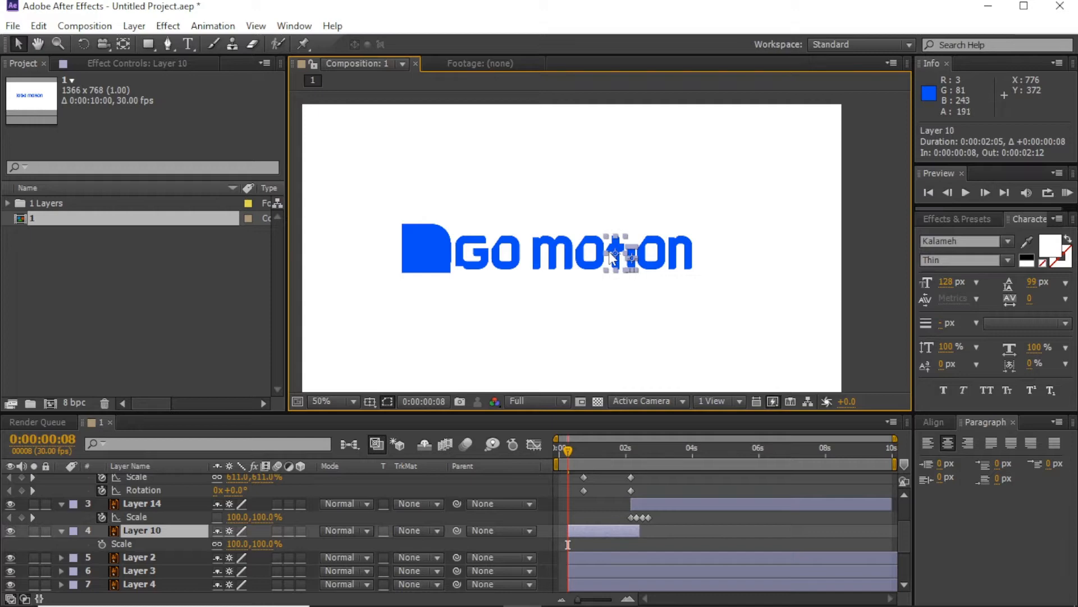
pyautogui.hotkey('ctrl', ']')
pyautogui.hotkey('ctrl', 'z')
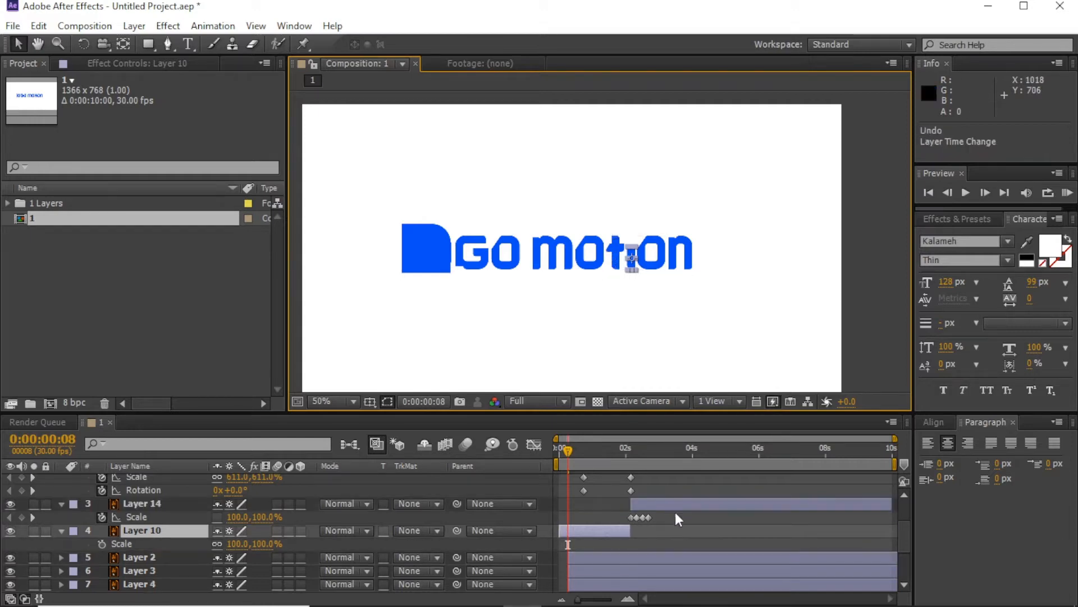
pyautogui.hotkey('ctrl', 'z')
# Step: Select all nine letter layers, starting from Layer 2
pyautogui.scroll(-1, 679, 518)
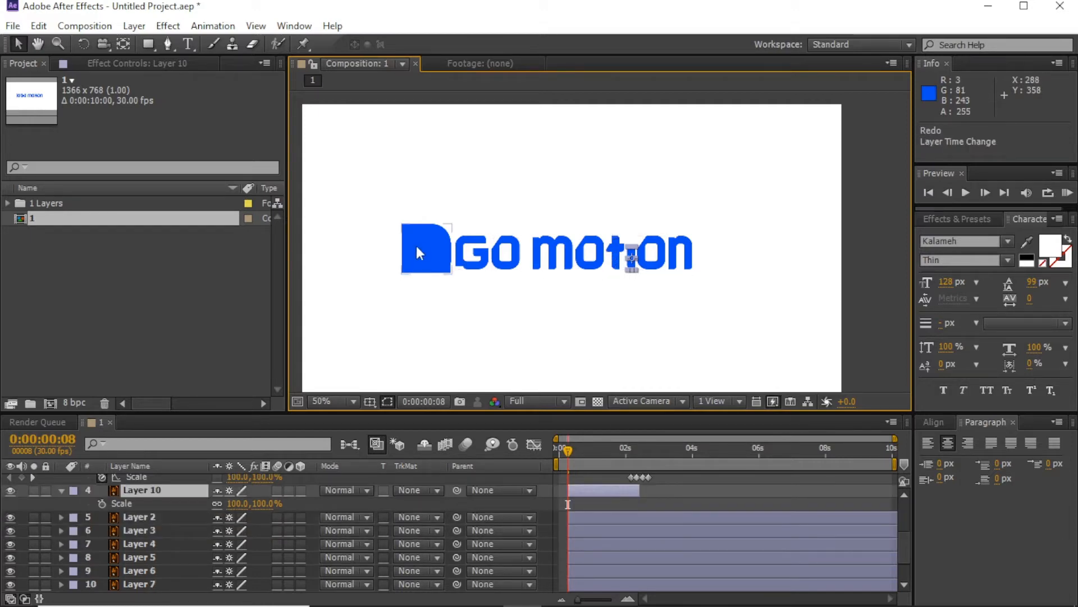
pyautogui.hotkey('ctrl', 'Down')
pyautogui.scroll(-1, 593, 532)
pyautogui.keyDown('shift'); pyautogui.click(591, 581); pyautogui.keyUp('shift')
# Step: Enable Scale on all letter layers and set 150% keyframes at frame 15
pyautogui.press('s')
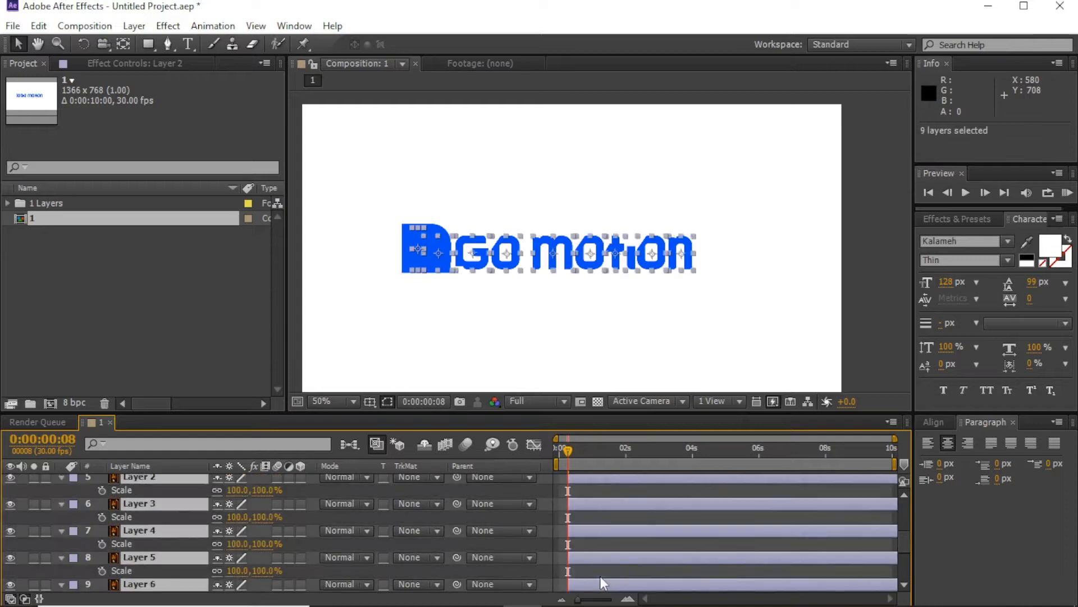
pyautogui.click(626, 598)
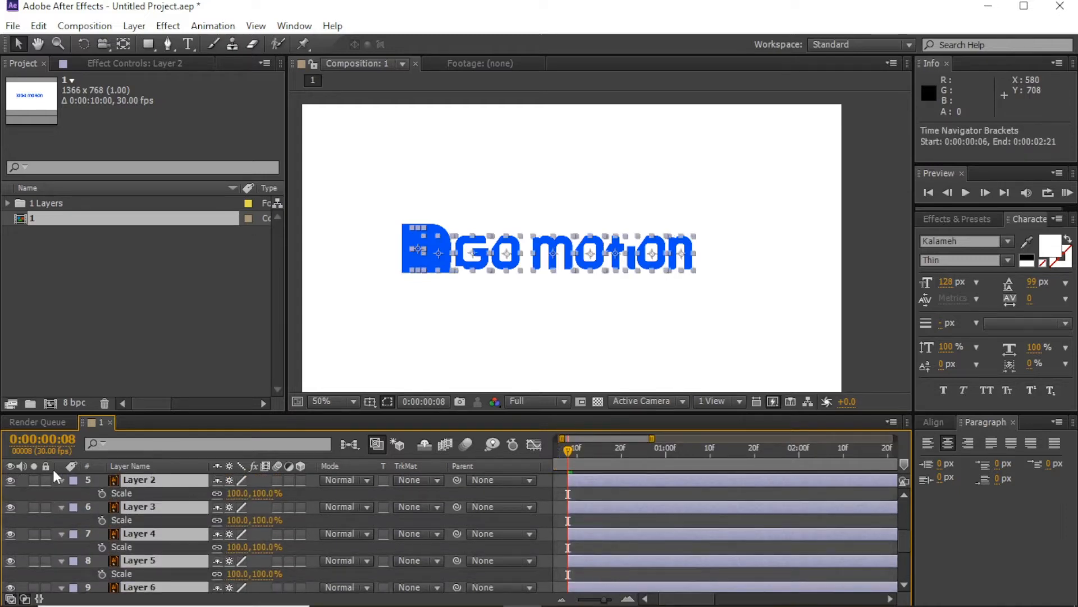
pyautogui.click(102, 493)
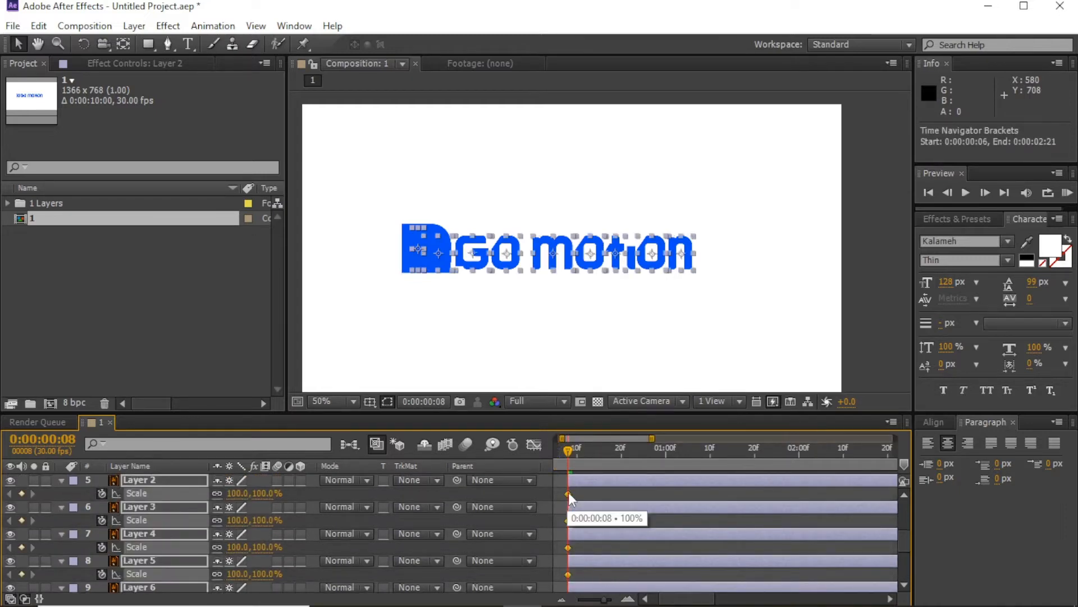
pyautogui.moveTo(568, 494); pyautogui.dragTo(621, 492)
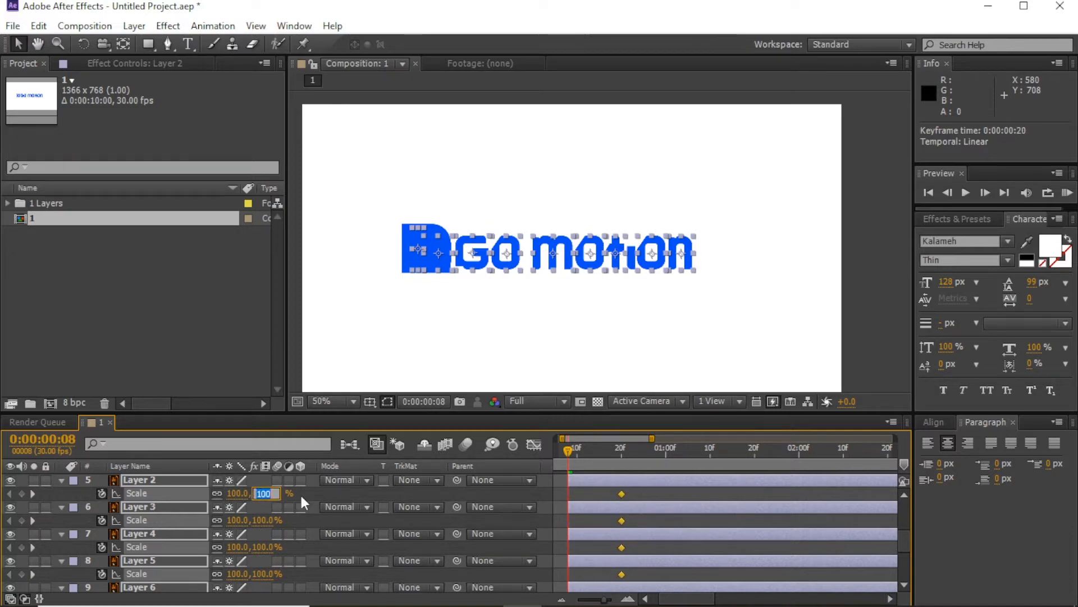
pyautogui.write('150')
pyautogui.press('Return')
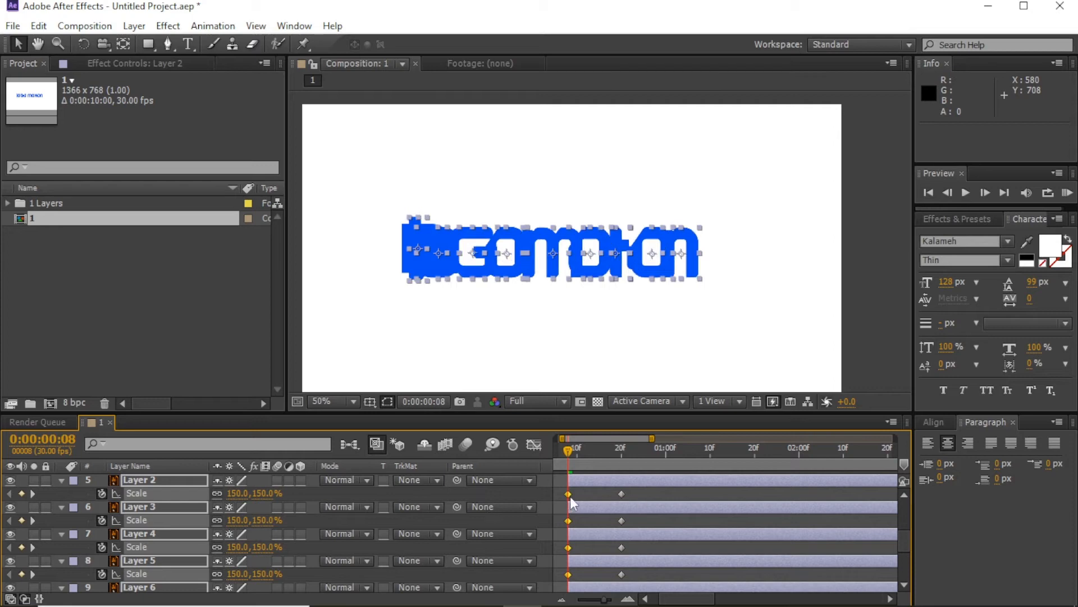
pyautogui.moveTo(571, 497); pyautogui.dragTo(603, 497)
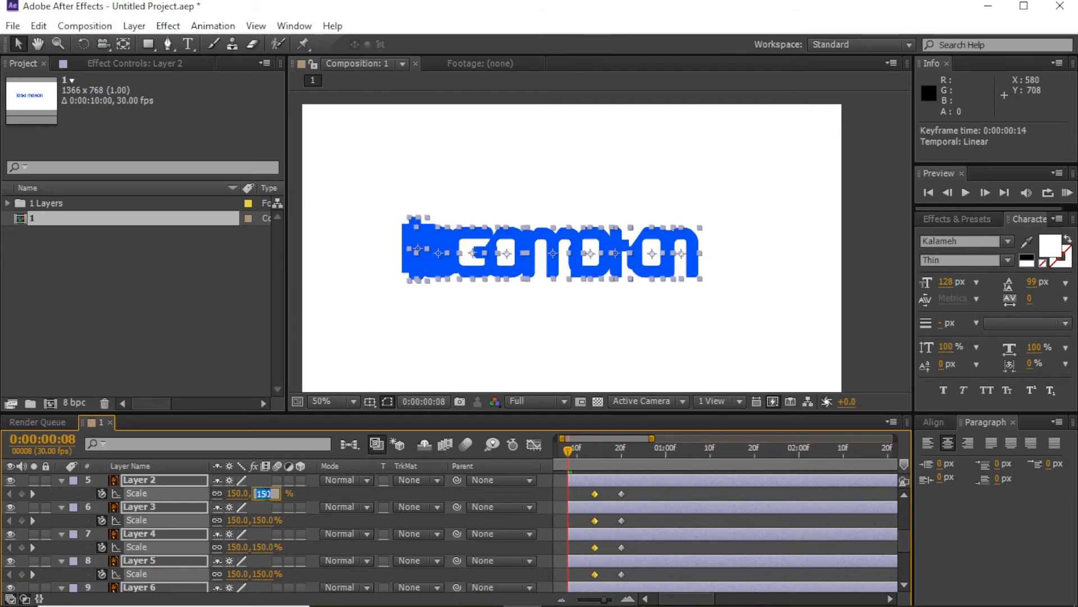
# Step: Set the letters' Scale to 0% at frame 8 and scrub through the pop-in
pyautogui.write('0')
pyautogui.press('Return')
pyautogui.click(586, 499)
pyautogui.moveTo(570, 453)
pyautogui.mouseDown()
pyautogui.moveTo(624, 455)
pyautogui.moveTo(568, 454)
pyautogui.moveTo(584, 455)
pyautogui.mouseUp()
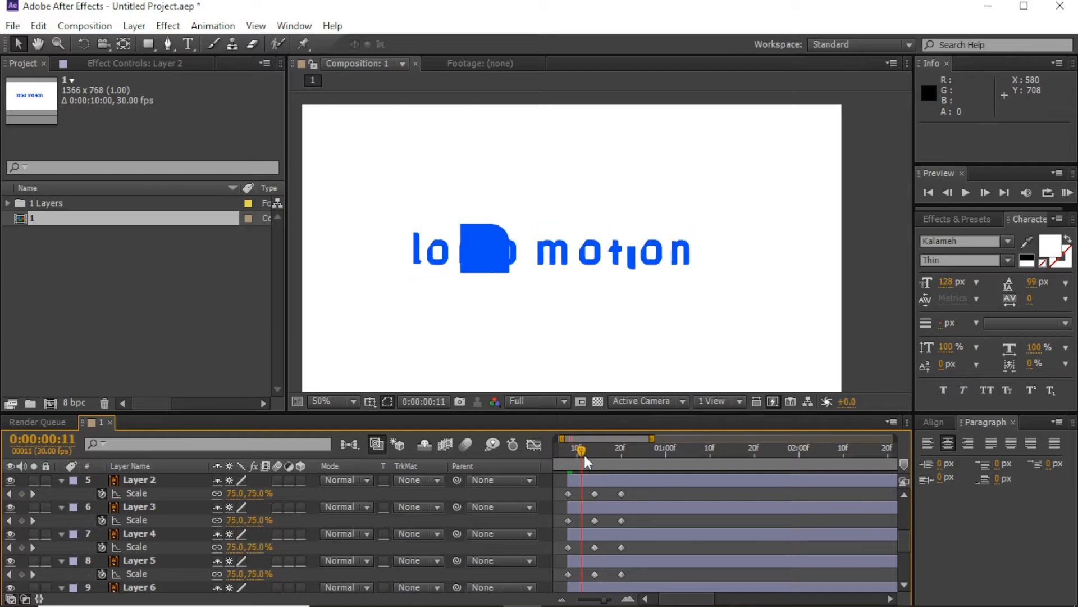
# Step: Tighten the Scale keyframe spacing and stagger Layers 3 onward to start progressively later
pyautogui.moveTo(575, 507); pyautogui.dragTo(596, 537)
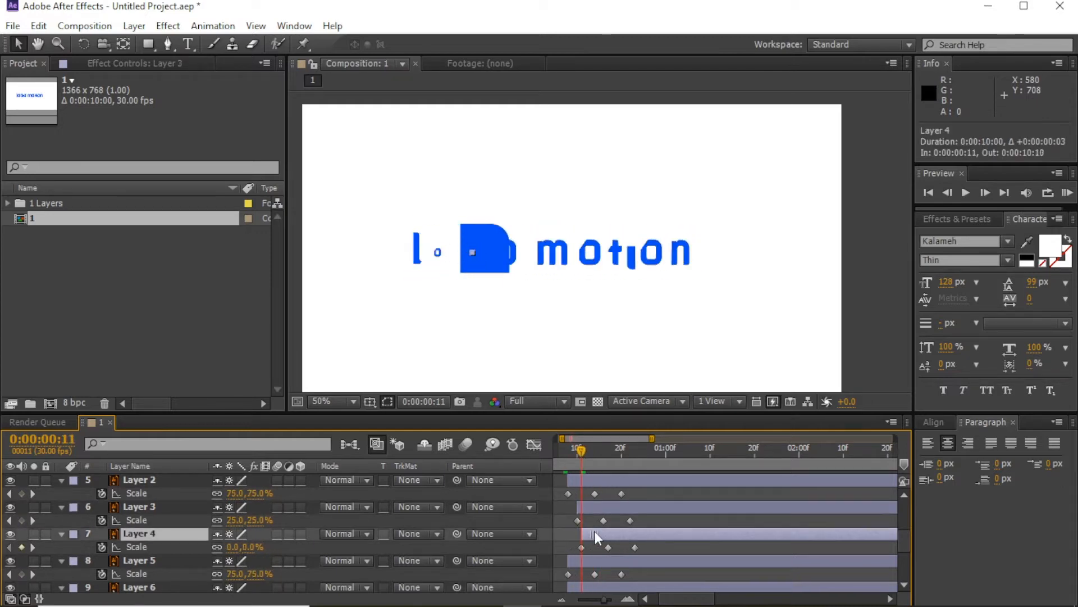
pyautogui.scroll(-1, 587, 543)
pyautogui.hotkey('ctrl', 'z')
pyautogui.hotkey('ctrl', 'z')
pyautogui.hotkey('ctrl', 'z')
pyautogui.scroll(1, 607, 543)
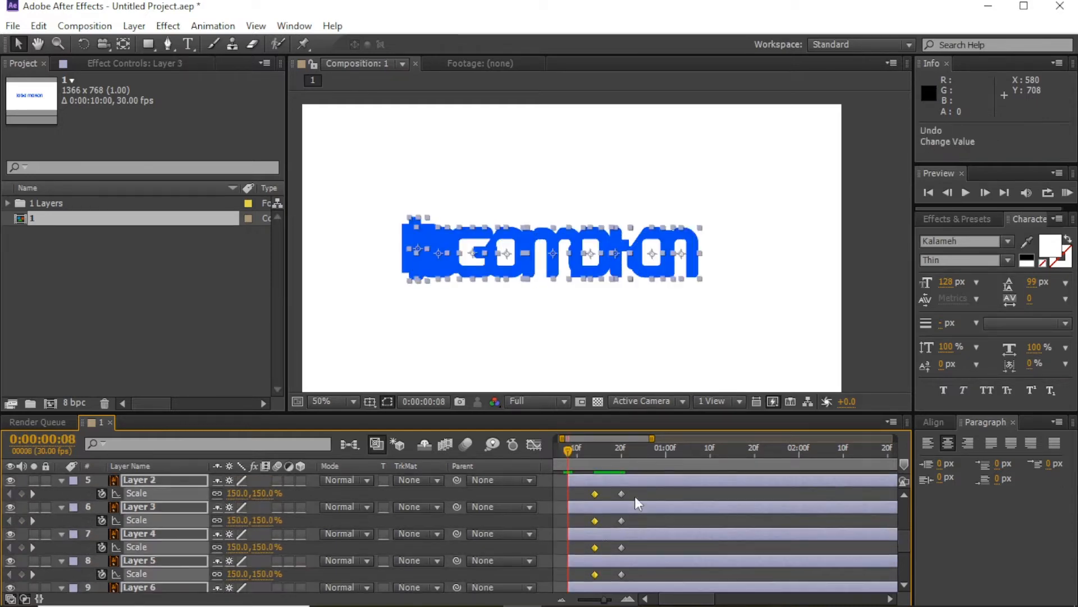
pyautogui.moveTo(635, 494); pyautogui.dragTo(570, 598)
pyautogui.hotkey('ctrl', 'shift', 'z')
pyautogui.scroll(-4, 621, 577)
pyautogui.moveTo(628, 501); pyautogui.dragTo(680, 551)
# Step: Stagger the letter layers, pushing Layer 3 a frame later and delaying Layer 12
pyautogui.click(639, 489)
pyautogui.press('pagedown')
pyautogui.press('pagedown')
pyautogui.scroll(-2, 631, 534)
pyautogui.scroll(-2, 646, 539)
pyautogui.scroll(-2, 666, 563)
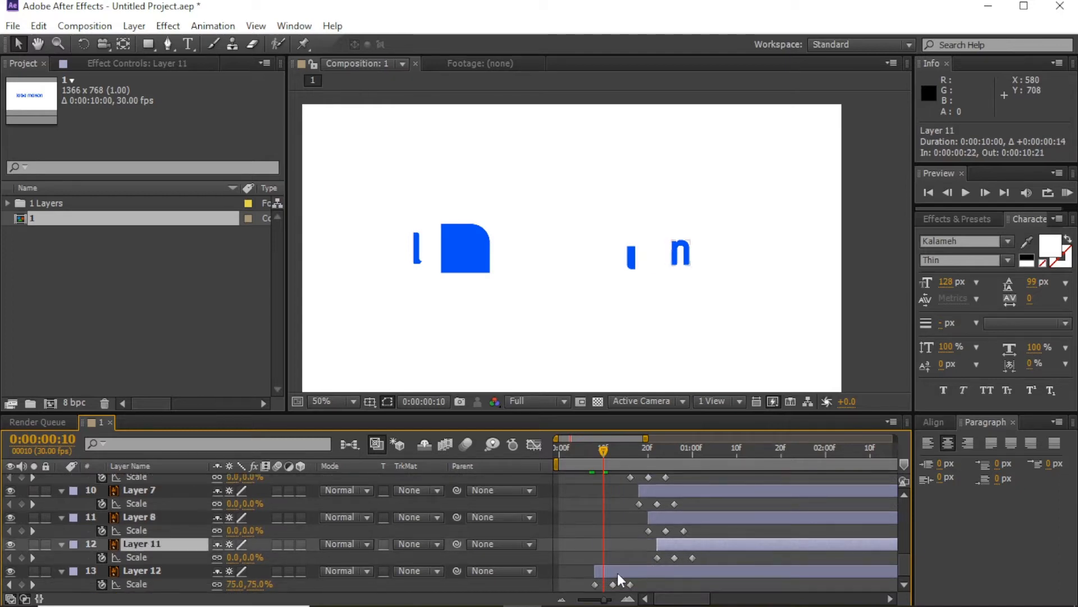
pyautogui.moveTo(618, 572); pyautogui.dragTo(686, 573)
pyautogui.moveTo(608, 450); pyautogui.dragTo(641, 463)
# Step: Copy Layer 2's three Scale keyframes for pasting onto Layer 10
pyautogui.scroll(3, 649, 500)
pyautogui.moveTo(647, 501); pyautogui.dragTo(587, 488)
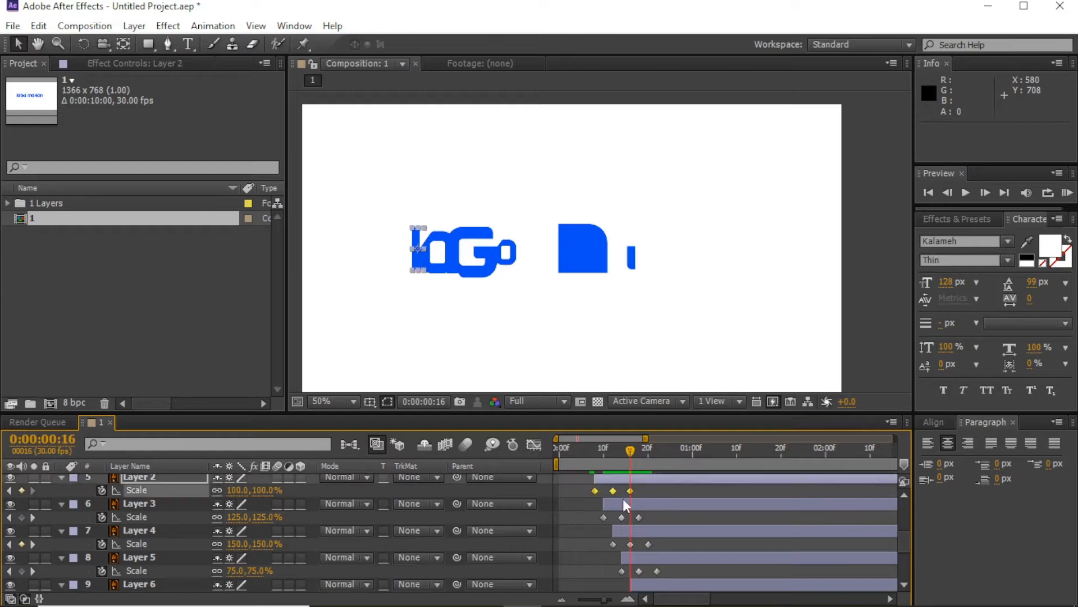
pyautogui.hotkey('ctrl', 'c')
pyautogui.scroll(2, 635, 511)
pyautogui.click(635, 532)
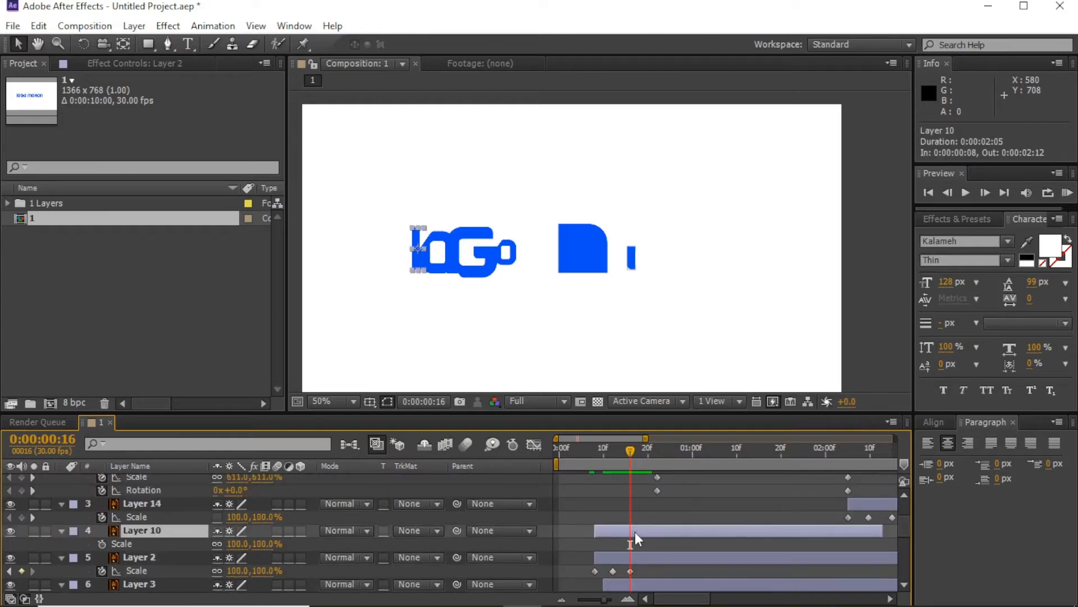
# Step: Paste the Scale keyframes onto Layer 10 at frame 8 and delay it twelve frames
pyautogui.click(597, 463)
pyautogui.hotkey('ctrl', 'v')
pyautogui.moveTo(649, 453)
pyautogui.mouseDown()
pyautogui.moveTo(678, 456)
pyautogui.moveTo(652, 450)
pyautogui.mouseUp()
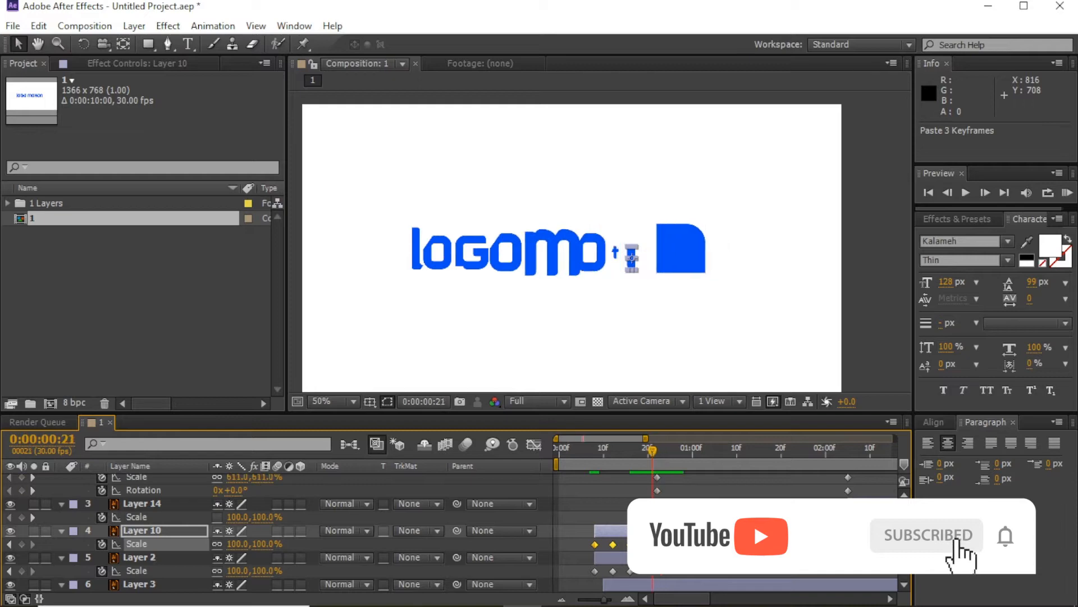
pyautogui.moveTo(655, 531); pyautogui.dragTo(707, 530)
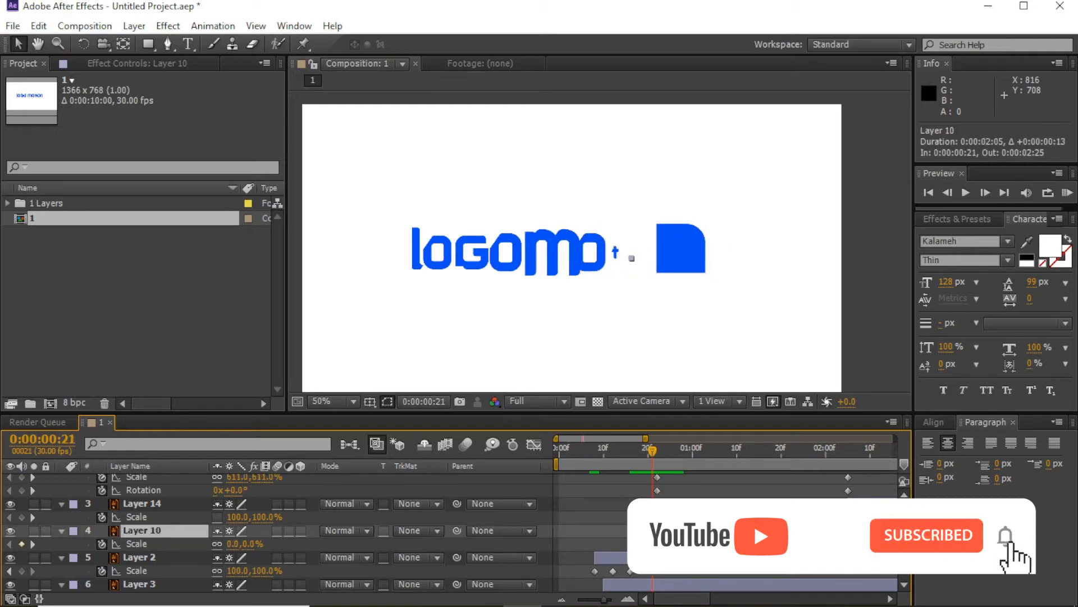
# Step: Move Layer 10 between Layers 8 and 11 and shift Layers 11–12 later
pyautogui.scroll(-1, 707, 530)
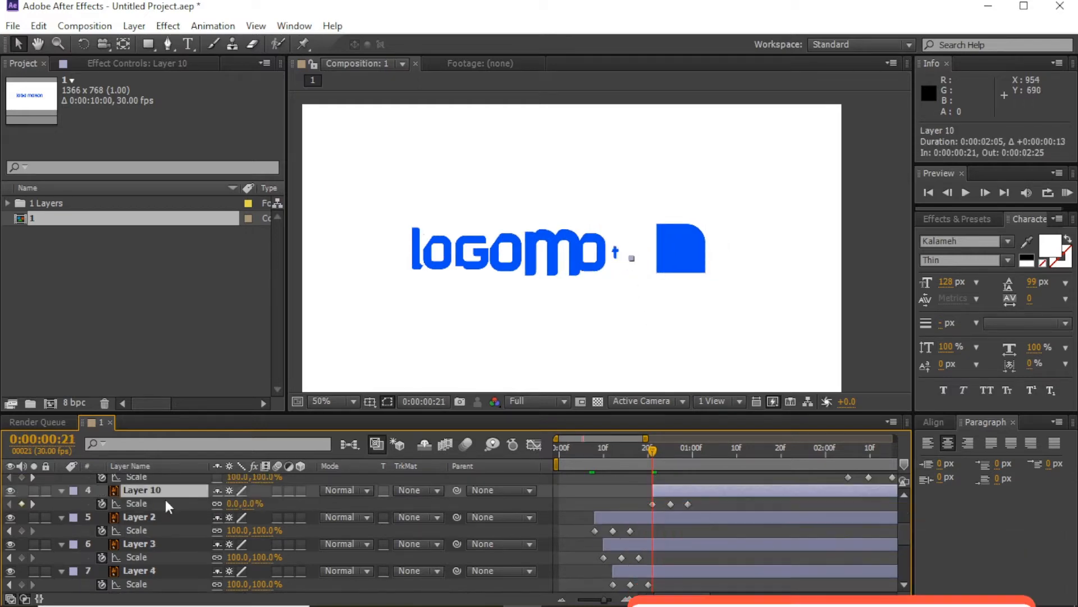
pyautogui.moveTo(132, 490); pyautogui.dragTo(596, 537)
pyautogui.click(662, 493)
pyautogui.moveTo(668, 517); pyautogui.dragTo(686, 541)
pyautogui.hotkey('ctrl', 'z')
pyautogui.keyDown('shift'); pyautogui.click(672, 571); pyautogui.keyUp('shift')
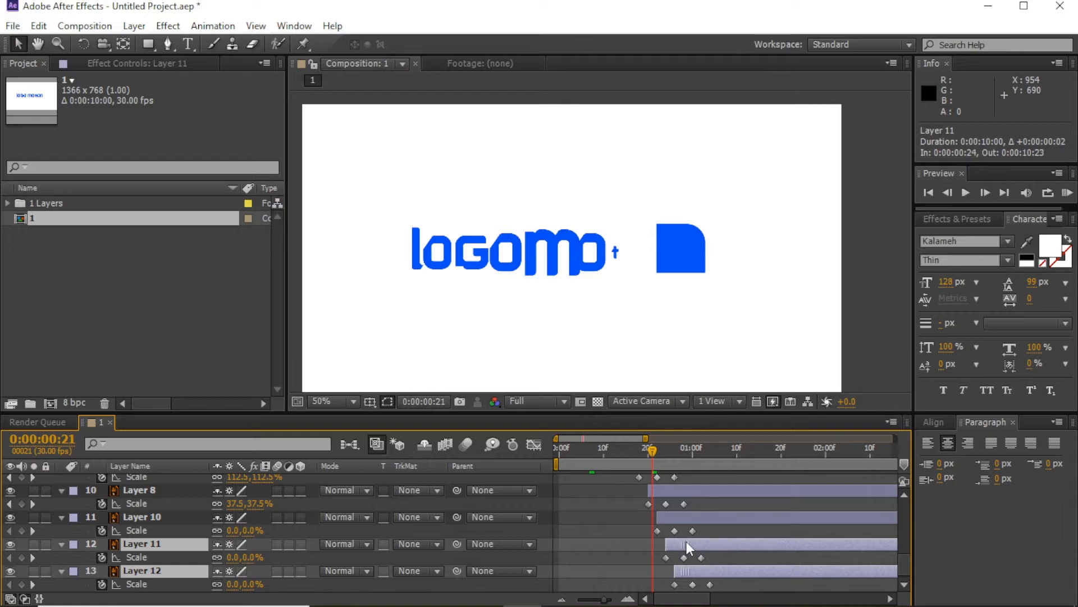
pyautogui.click(619, 542)
# Step: RAM Preview the whole wordmark cascading in
pyautogui.scroll(3, 619, 539)
pyautogui.moveTo(652, 450); pyautogui.dragTo(825, 456)
pyautogui.click(1067, 192)
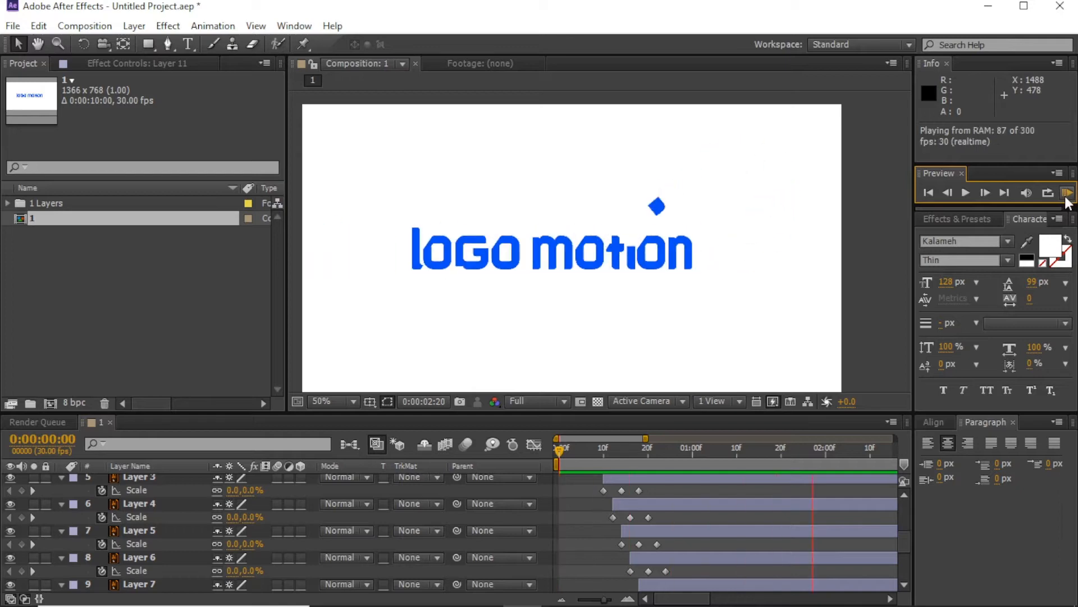
pyautogui.press('space')
pyautogui.click(580, 600)
pyautogui.scroll(5, 585, 552)
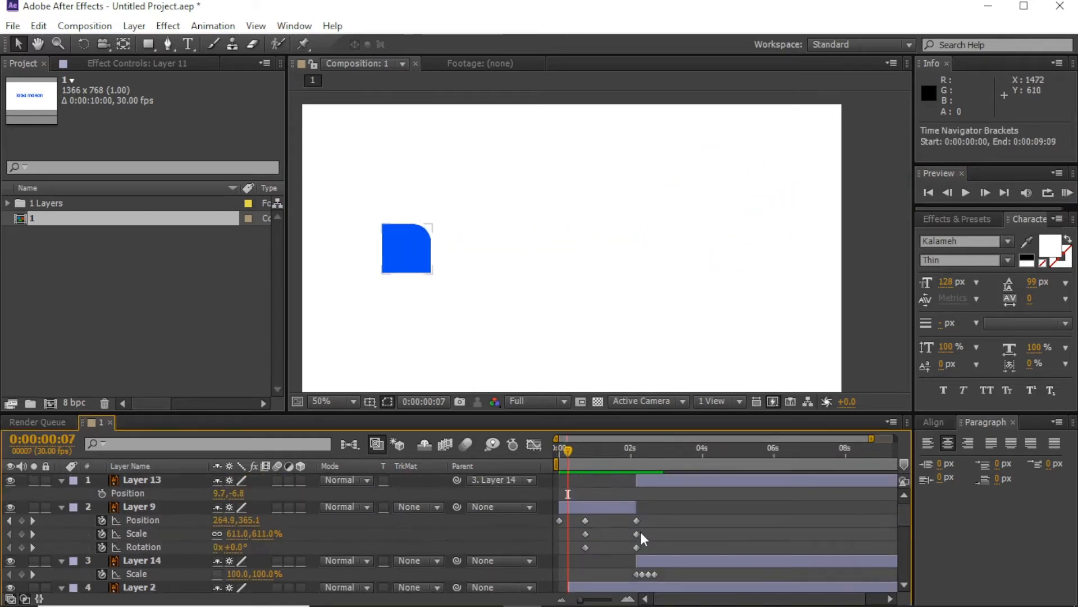
pyautogui.moveTo(568, 450); pyautogui.dragTo(589, 450)
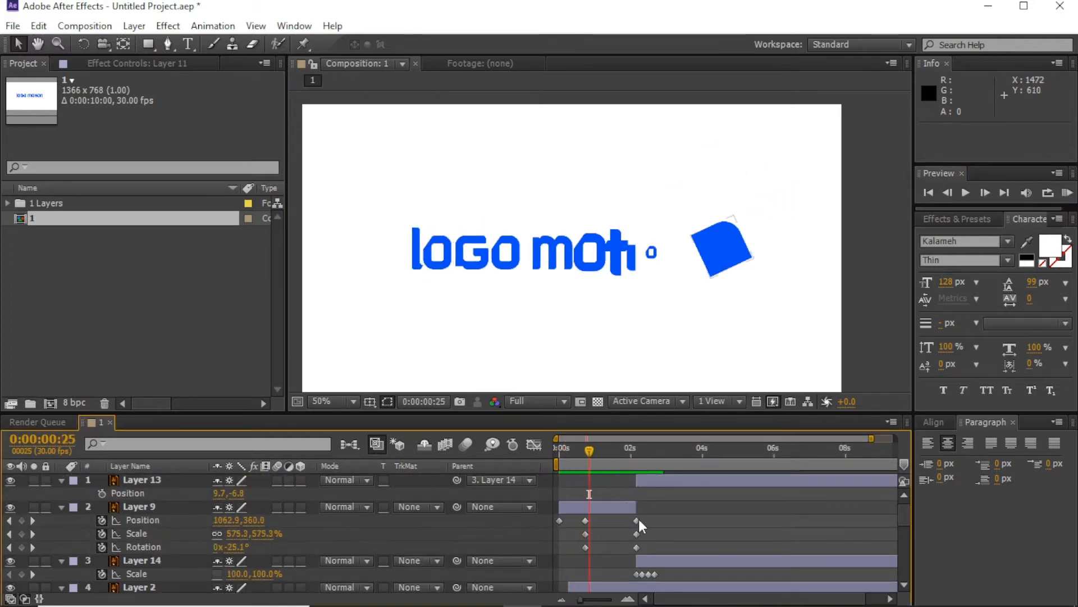
pyautogui.moveTo(645, 514); pyautogui.dragTo(621, 507)
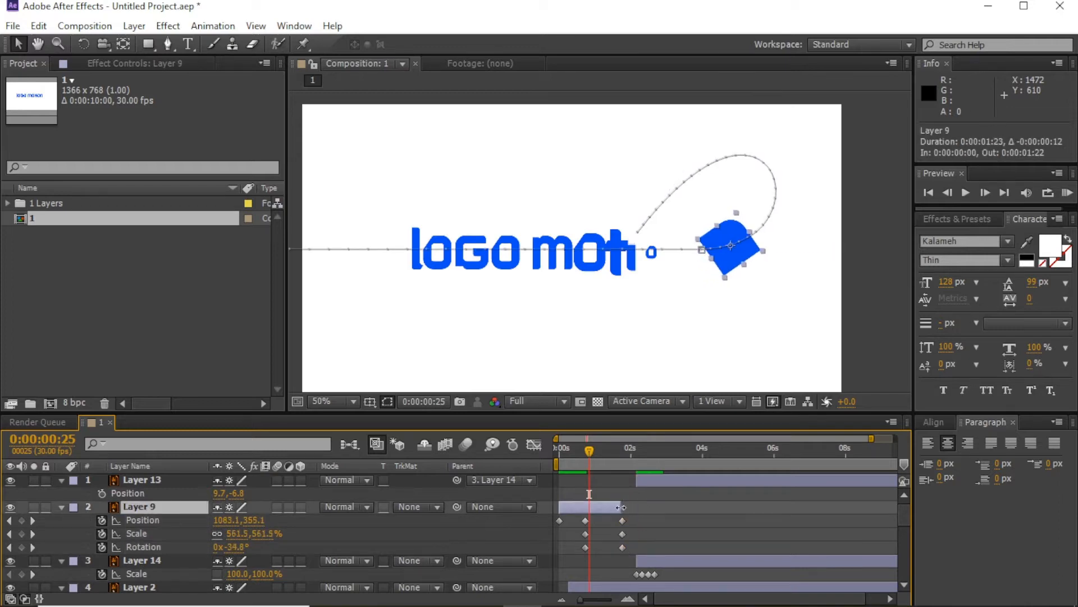
pyautogui.moveTo(612, 456); pyautogui.dragTo(634, 479)
pyautogui.click(652, 478)
pyautogui.keyDown('ctrl'); pyautogui.click(656, 561); pyautogui.keyUp('ctrl')
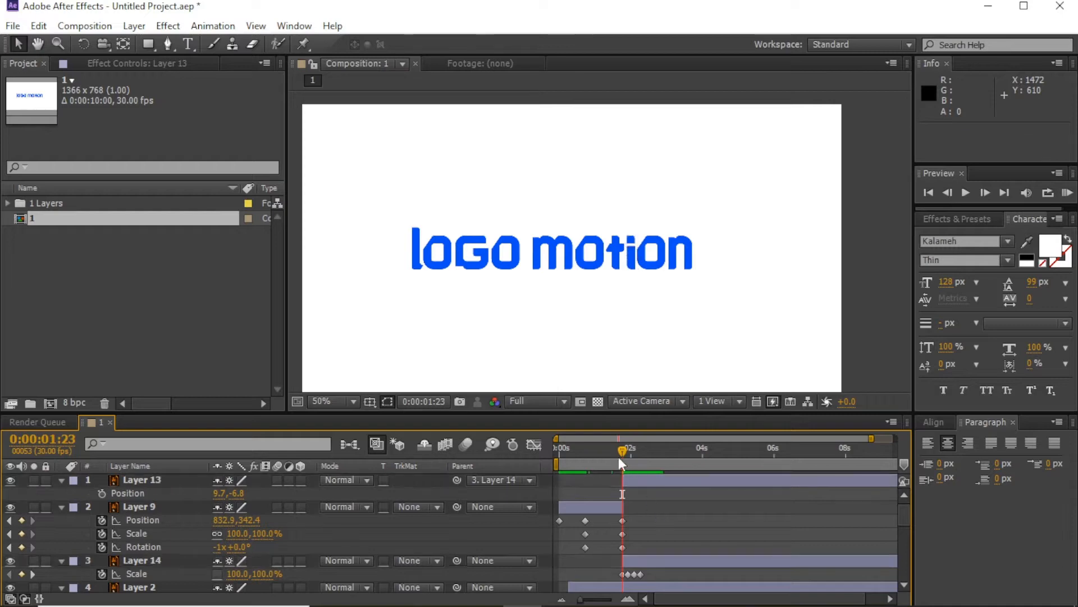
pyautogui.press('Home')
pyautogui.click(1068, 193)
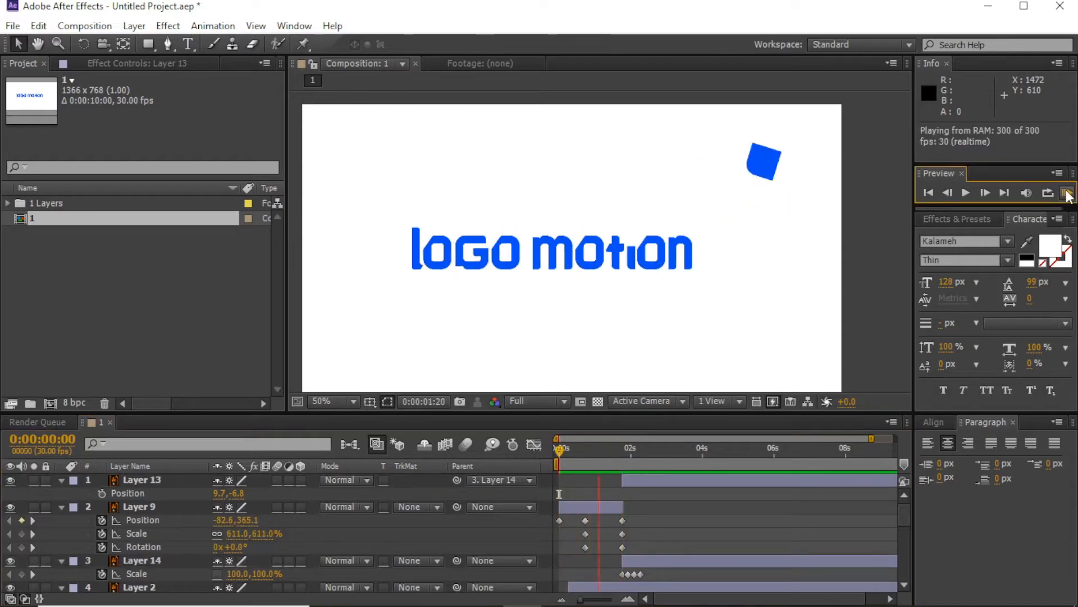
pyautogui.click(1068, 193)
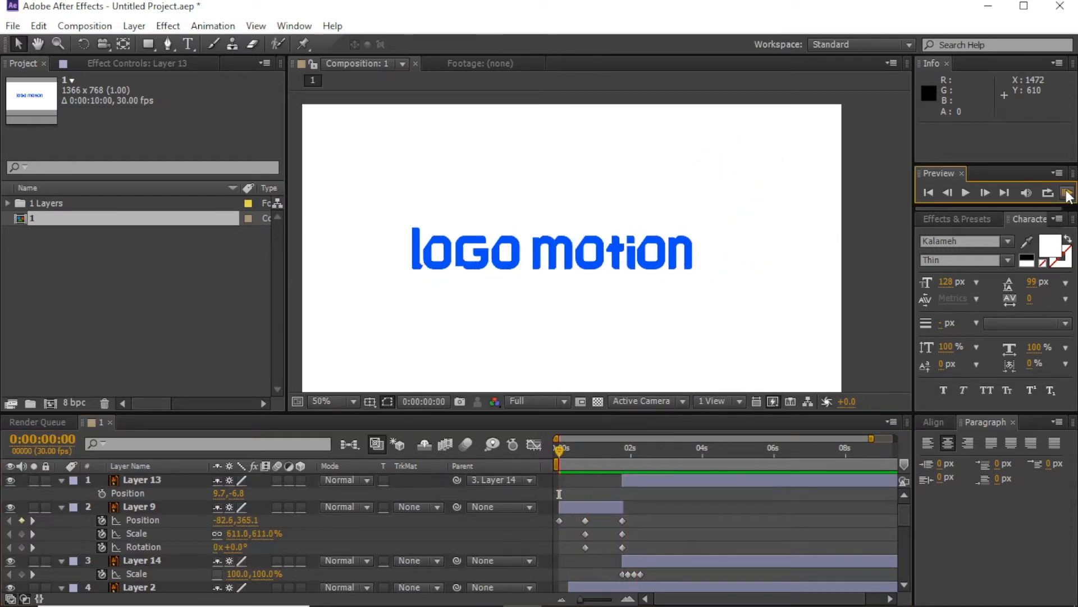
pyautogui.click(1068, 193)
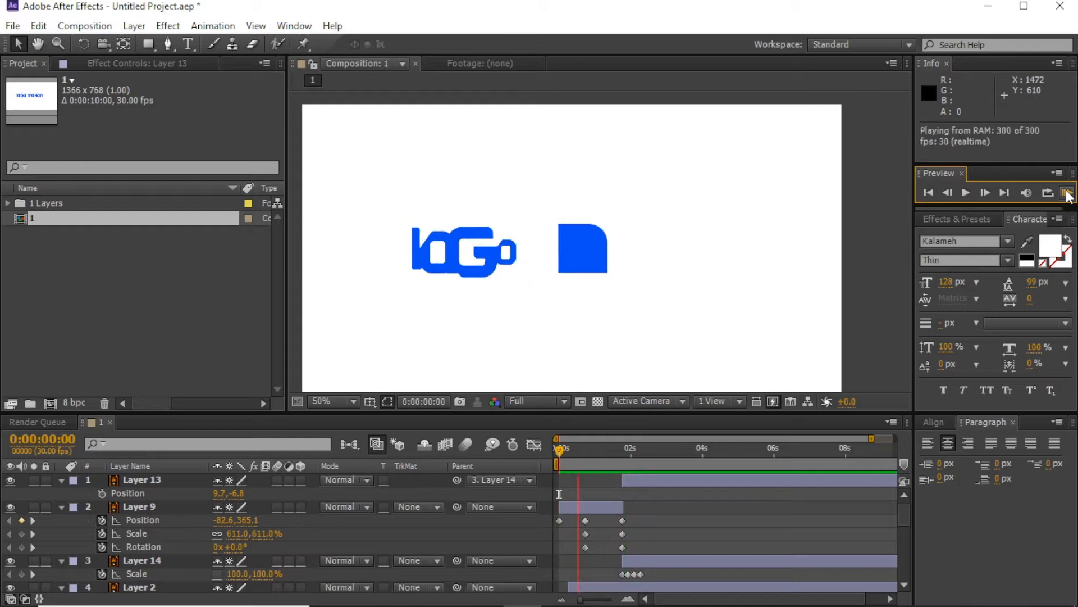
pyautogui.click(1068, 193)
pyautogui.moveTo(582, 443)
pyautogui.mouseDown()
pyautogui.moveTo(567, 454)
pyautogui.moveTo(579, 454)
pyautogui.mouseUp()
pyautogui.scroll(-2, 642, 509)
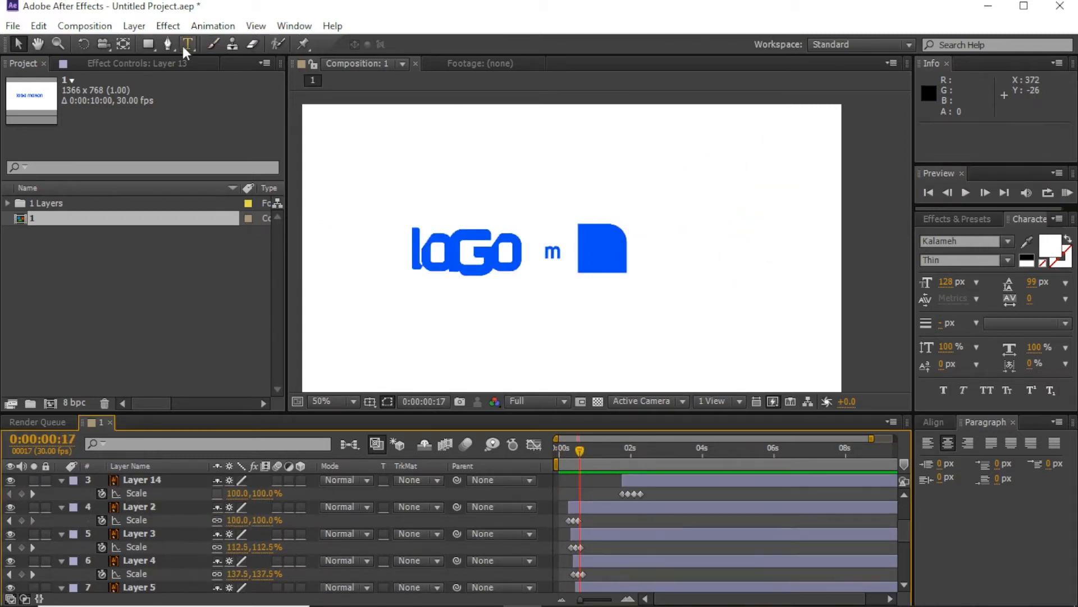
# Step: Draw a blue streak line over the logo with the Pen tool and give it a 20 px stroke
pyautogui.click(167, 44)
pyautogui.click(587, 233)
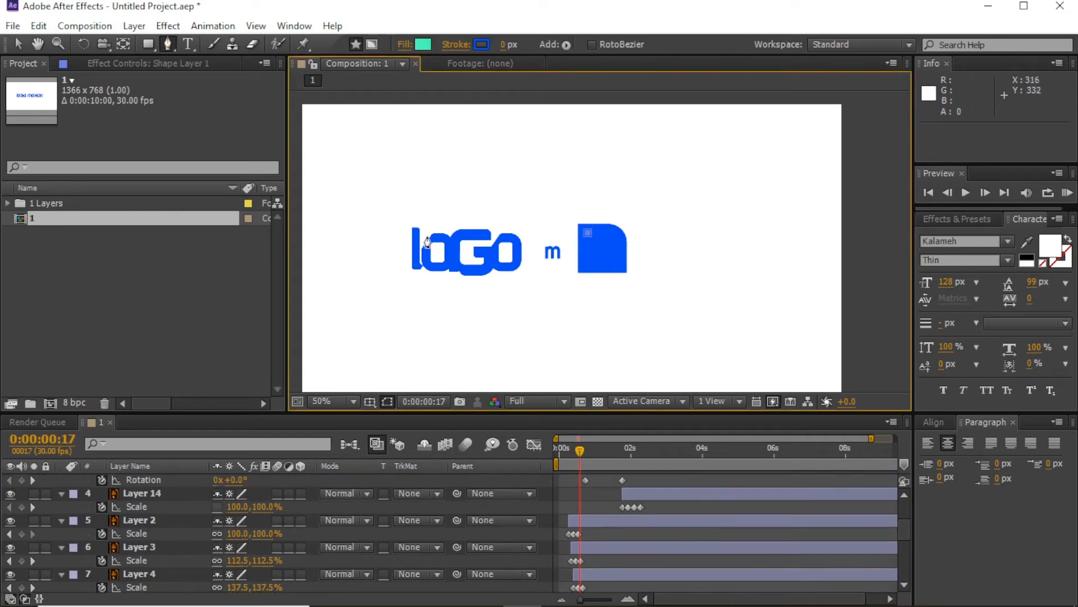
pyautogui.click(504, 44)
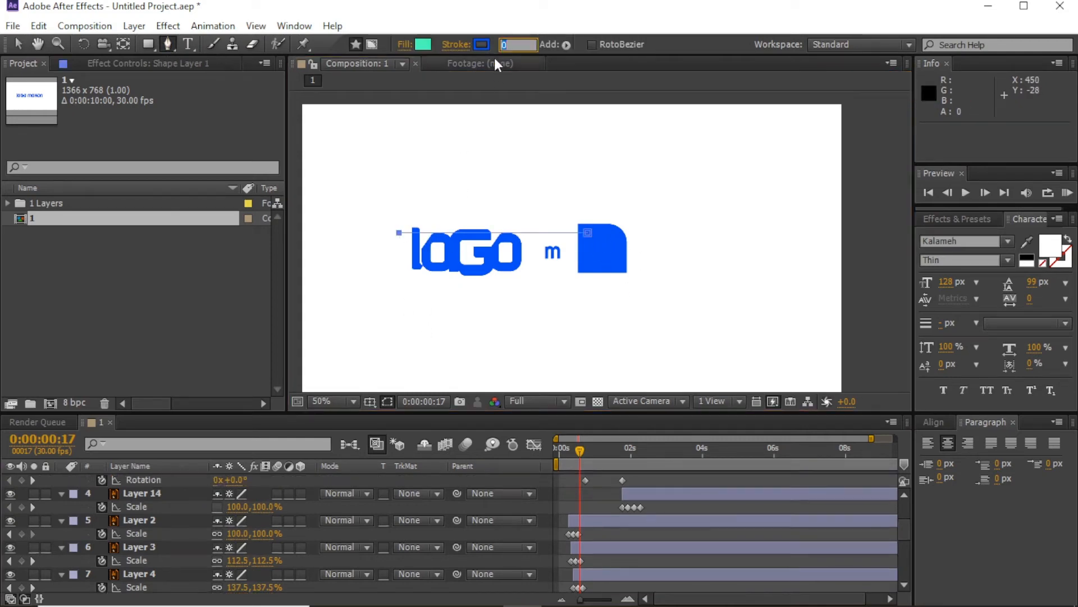
pyautogui.write('30')
pyautogui.press('Return')
pyautogui.click(505, 46)
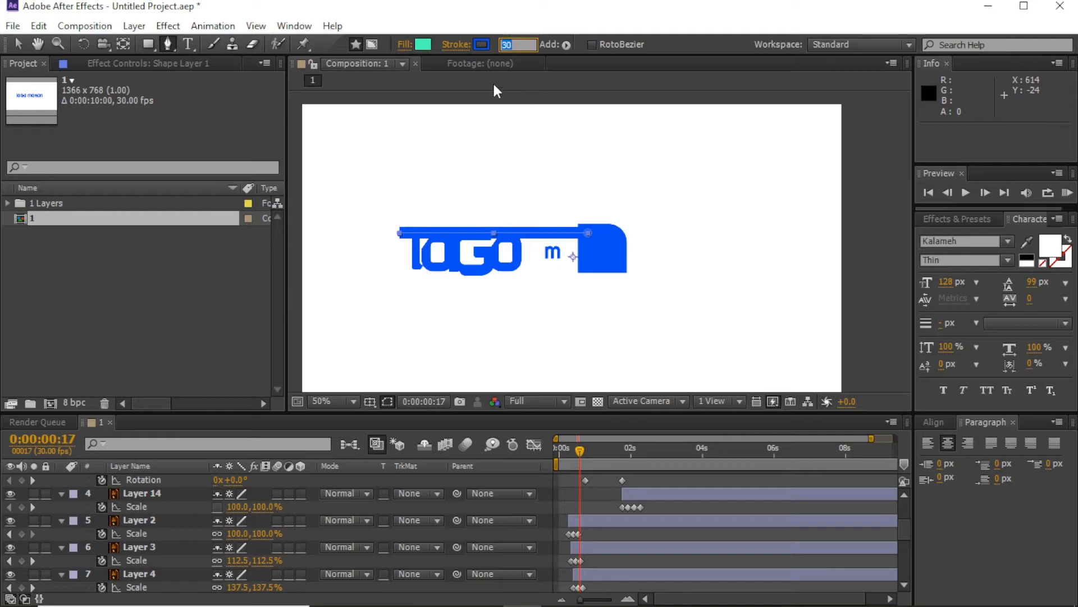
pyautogui.write('20')
pyautogui.press('Return')
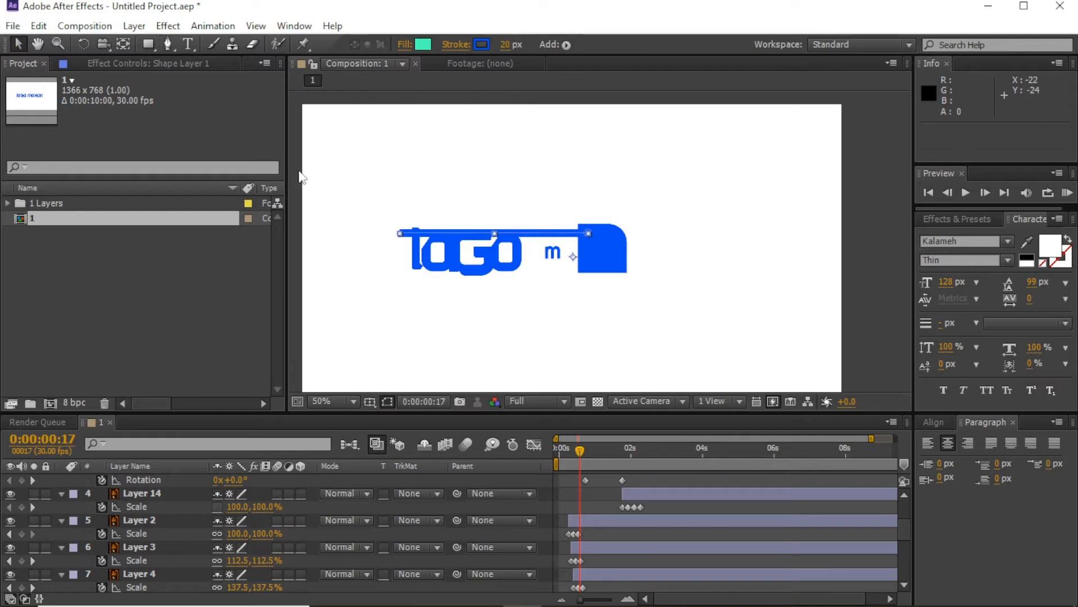
# Step: Duplicate the streak as Shape Layer 2, moving it lower and shortening its left end
pyautogui.scroll(3, 666, 521)
pyautogui.hotkey('ctrl', 'd')
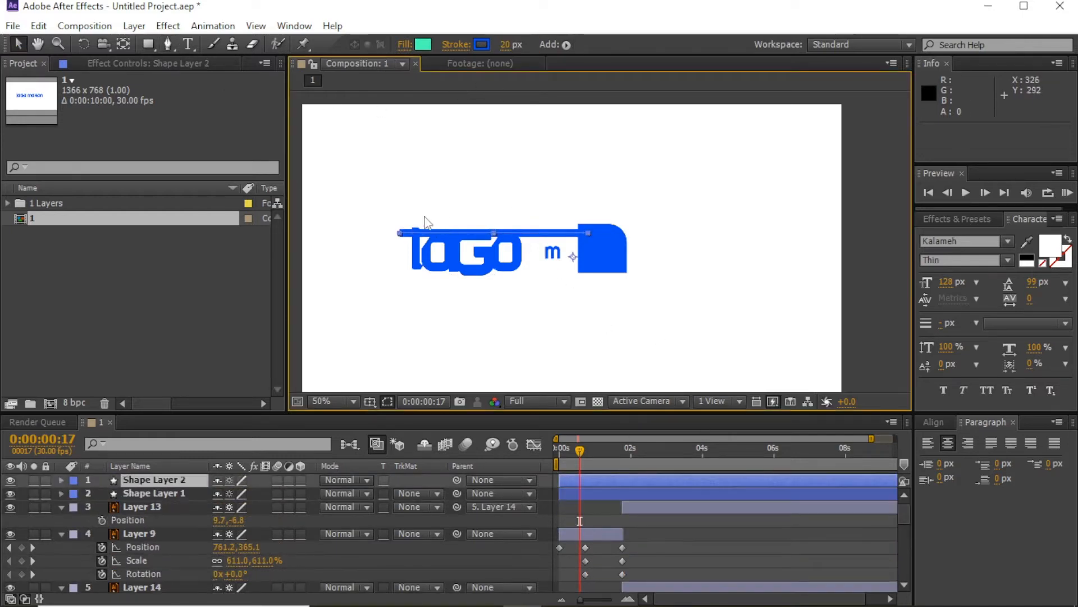
pyautogui.press('g')
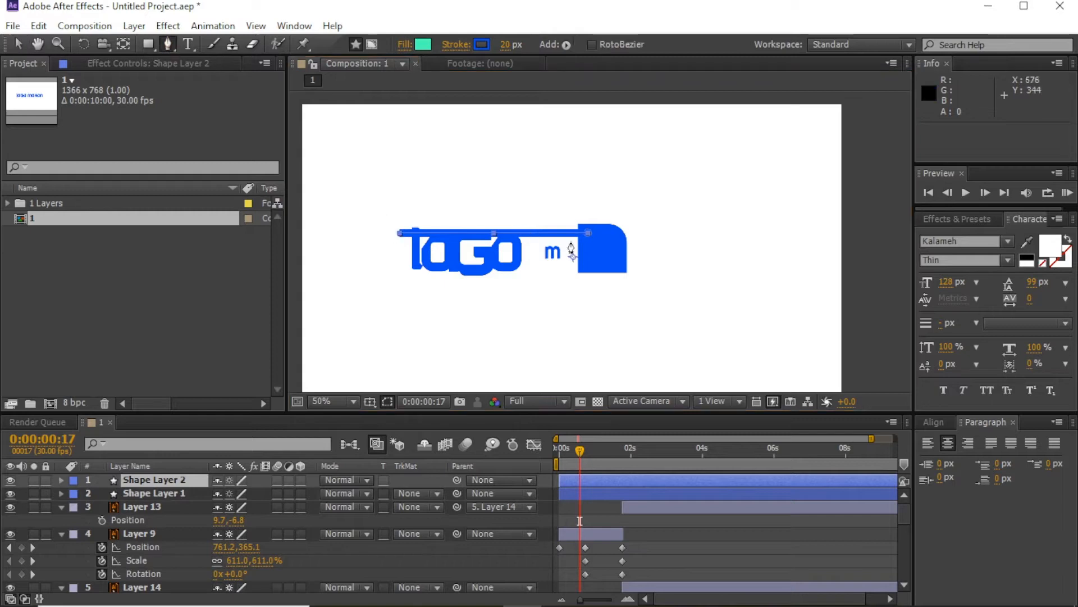
pyautogui.moveTo(573, 258)
pyautogui.mouseDown()
pyautogui.moveTo(568, 289)
pyautogui.moveTo(556, 289)
pyautogui.mouseUp()
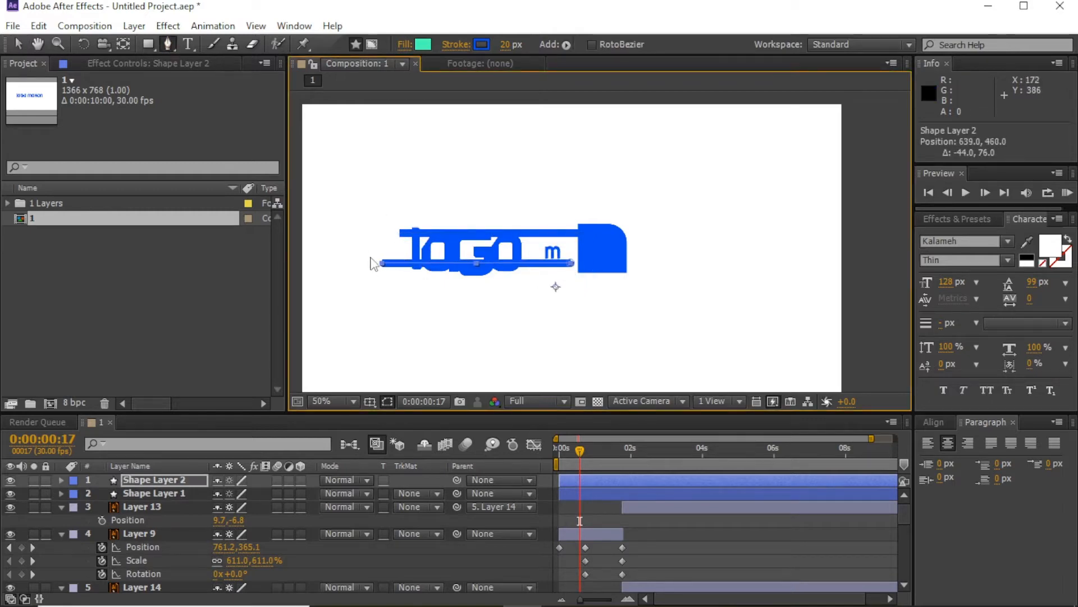
pyautogui.moveTo(381, 268); pyautogui.dragTo(451, 264)
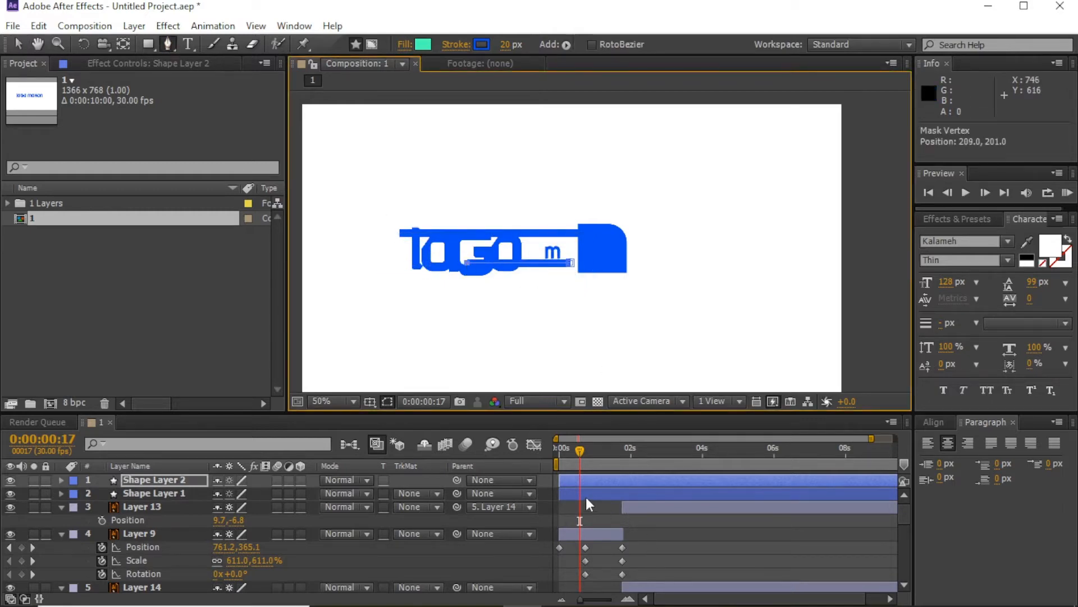
# Step: Split both streak layers at 1:23 and delete their tail segments
pyautogui.click(588, 481)
pyautogui.click(624, 461)
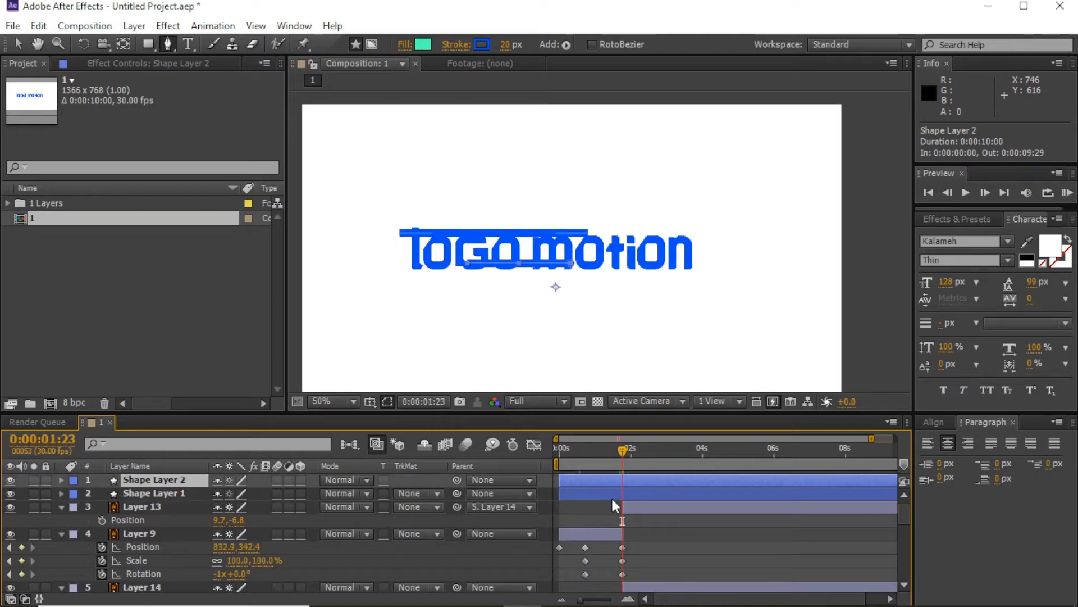
pyautogui.keyDown('shift'); pyautogui.click(636, 488); pyautogui.keyUp('shift')
pyautogui.hotkey('ctrl', 'shift', 'd')
pyautogui.press('Delete')
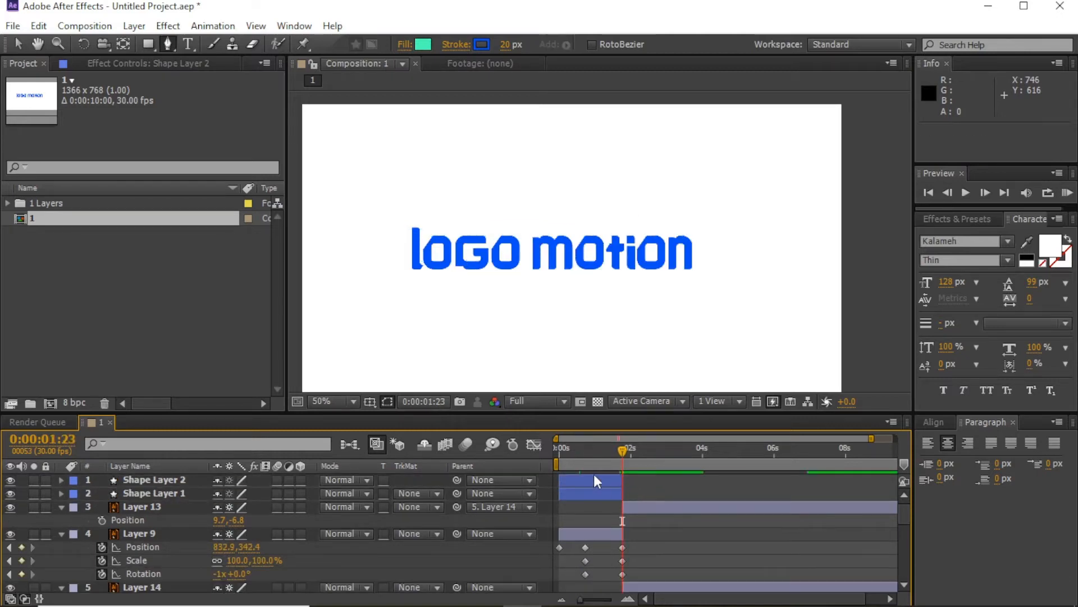
# Step: Trim both streak layers to end at frame 22
pyautogui.click(585, 461)
pyautogui.click(595, 480)
pyautogui.keyDown('shift'); pyautogui.click(606, 495); pyautogui.keyUp('shift')
pyautogui.moveTo(622, 481); pyautogui.dragTo(580, 446)
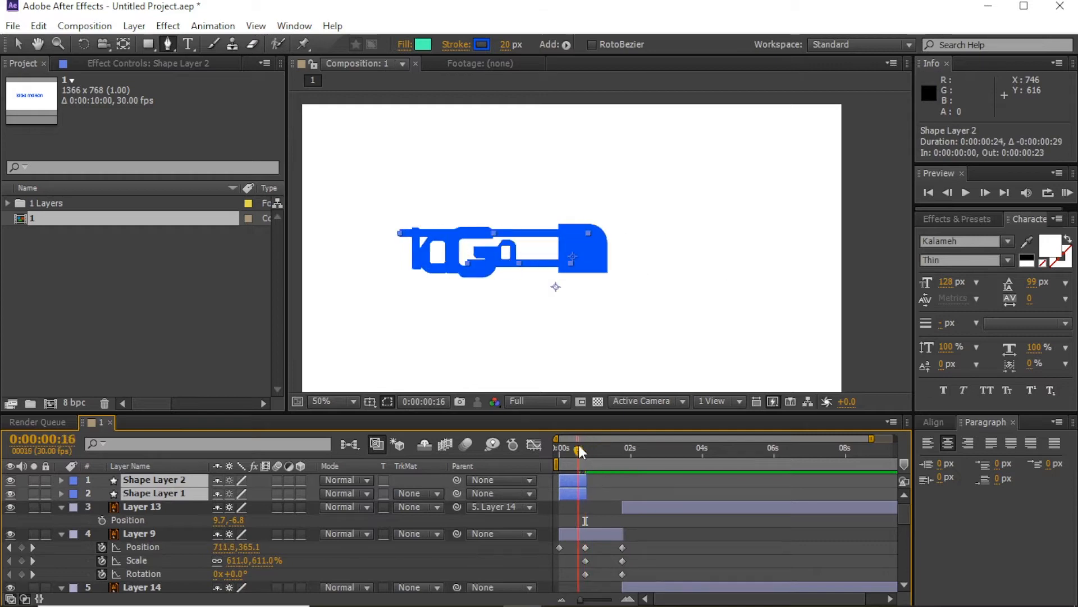
pyautogui.click(987, 194)
pyautogui.click(591, 482)
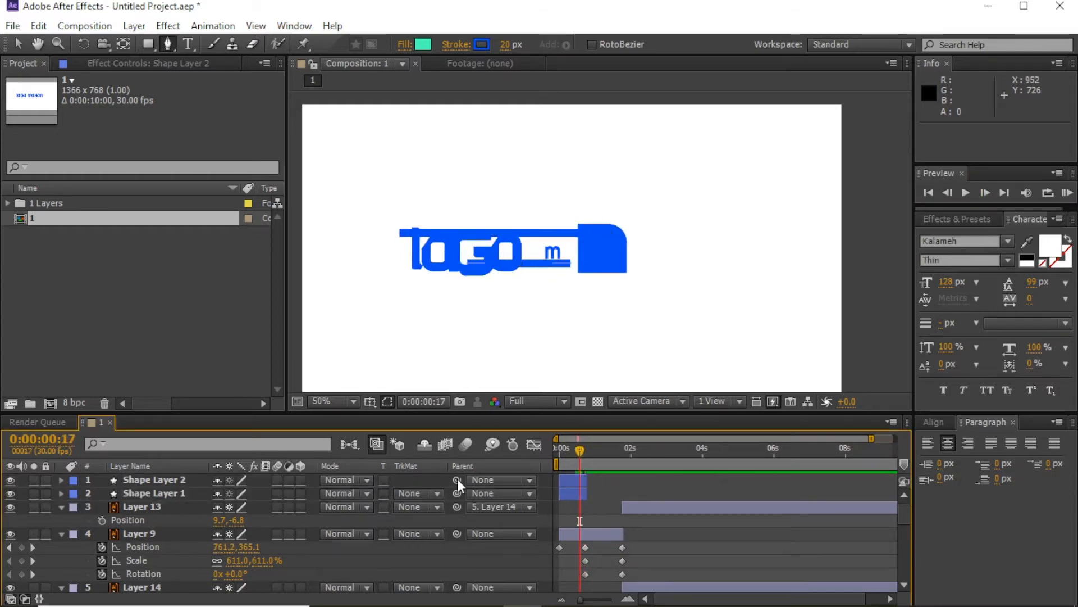
# Step: Parent both streak layers to Layer 9, the flying blue block
pyautogui.click(558, 482)
pyautogui.keyDown('shift'); pyautogui.click(560, 493); pyautogui.keyUp('shift')
pyautogui.moveTo(456, 493); pyautogui.dragTo(573, 532)
pyautogui.click(568, 515)
# Step: Re-trim both streaks' end at frame 22 and expand their shape contents
pyautogui.moveTo(555, 454); pyautogui.dragTo(592, 472)
pyautogui.click(628, 598)
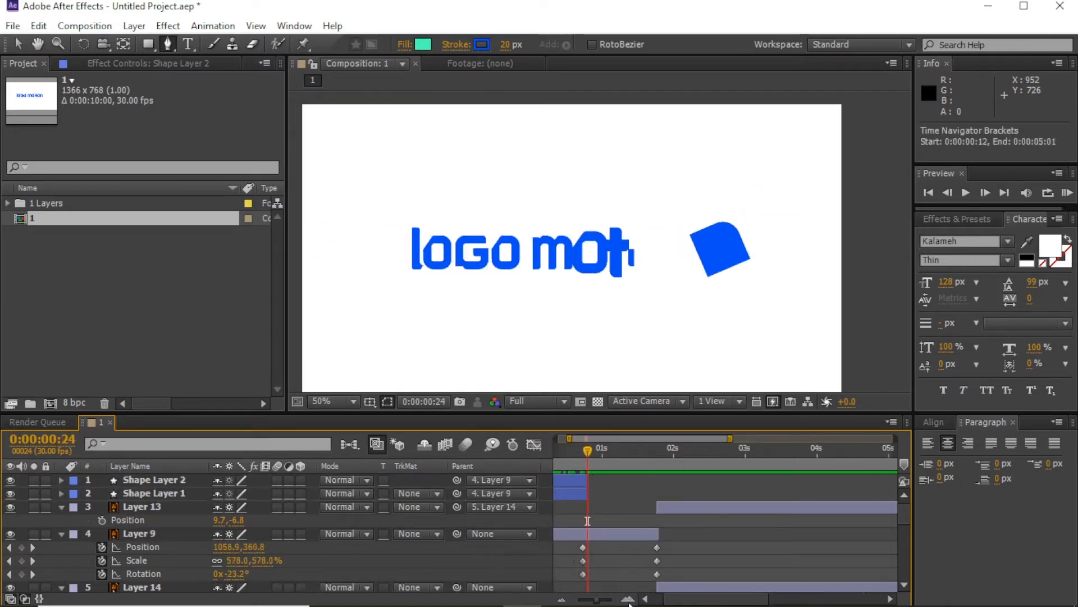
pyautogui.click(627, 599)
pyautogui.moveTo(608, 511); pyautogui.dragTo(666, 489)
pyautogui.click(674, 482)
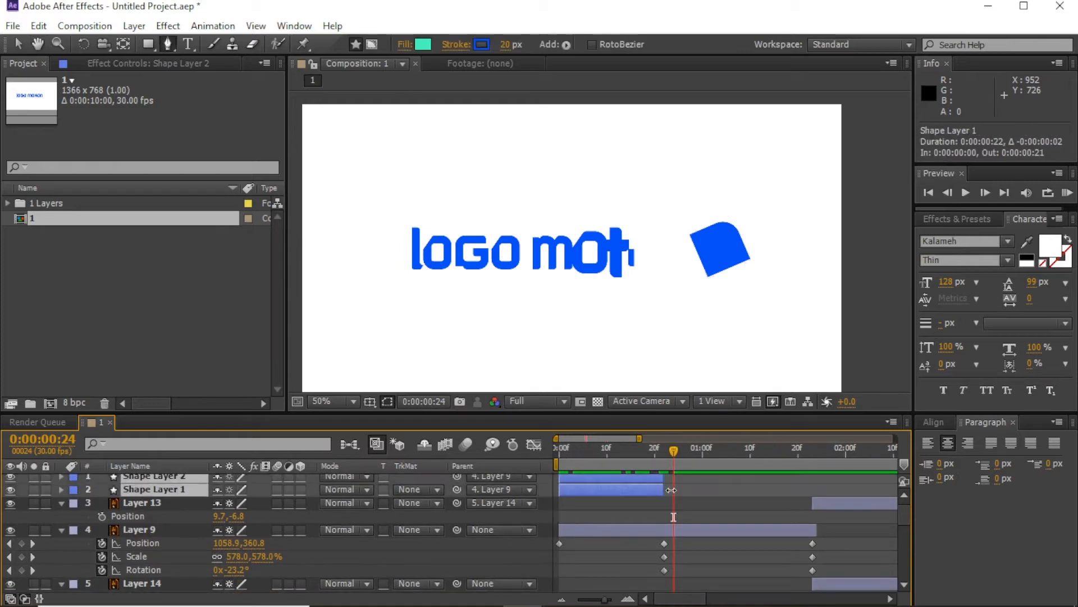
pyautogui.click(664, 458)
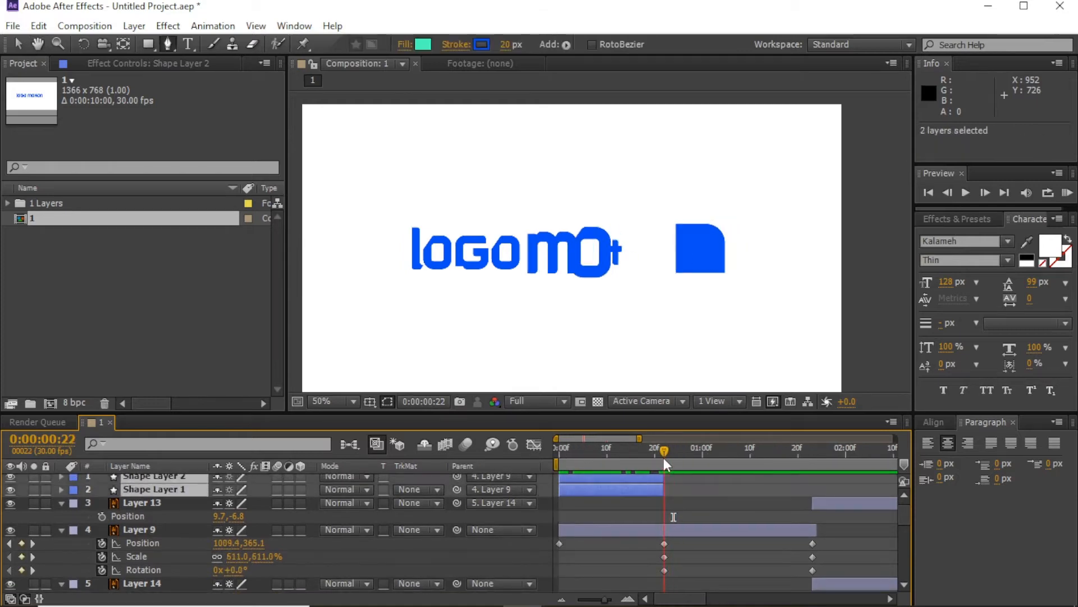
pyautogui.click(61, 478)
# Step: Add Trim Paths to the shape layers and set an End keyframe at 100% on frame 13
pyautogui.click(300, 491)
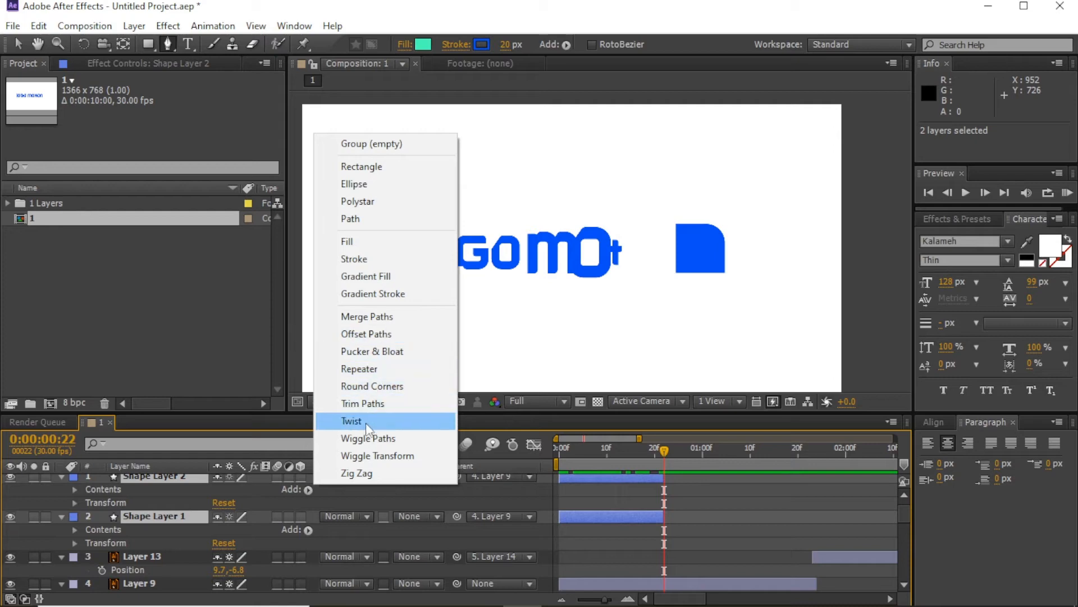
pyautogui.click(368, 404)
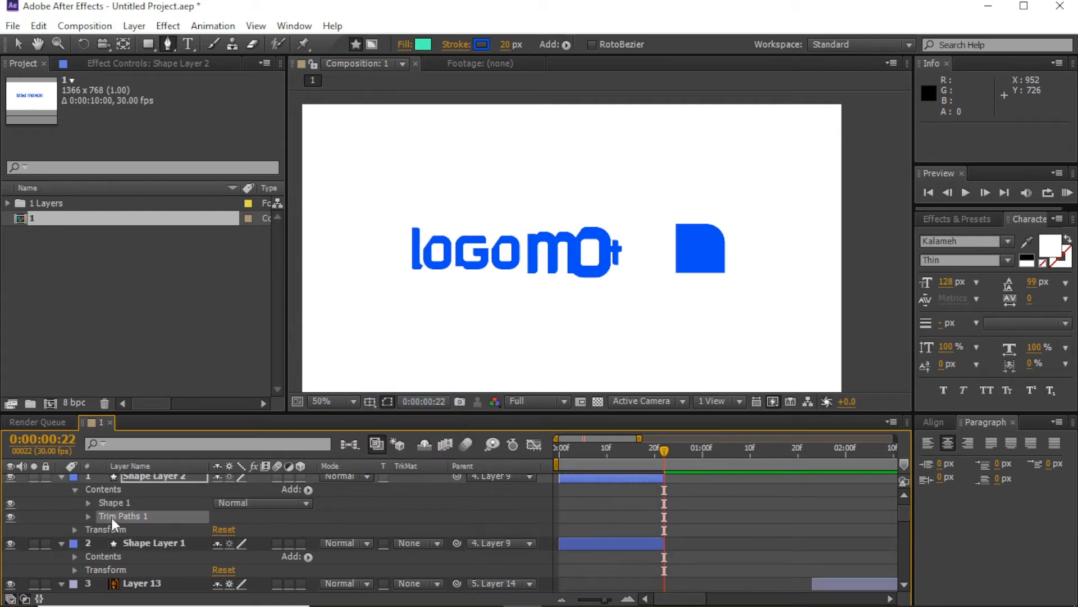
pyautogui.click(88, 516)
pyautogui.moveTo(570, 451); pyautogui.dragTo(620, 451)
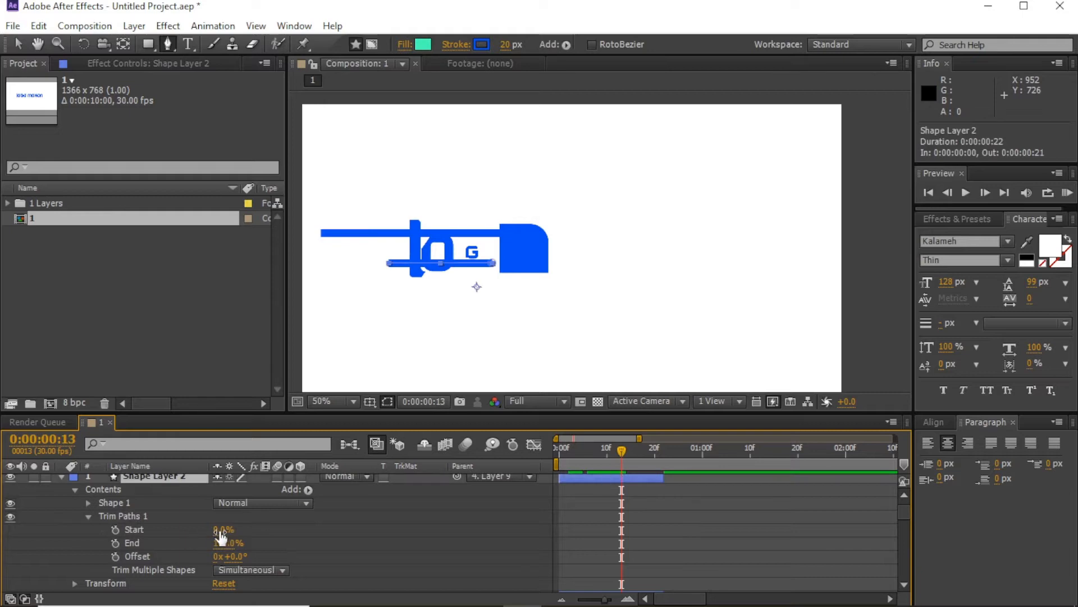
pyautogui.moveTo(220, 531)
pyautogui.mouseDown()
pyautogui.moveTo(262, 525)
pyautogui.moveTo(209, 542)
pyautogui.mouseUp()
pyautogui.hotkey('ctrl', 'z')
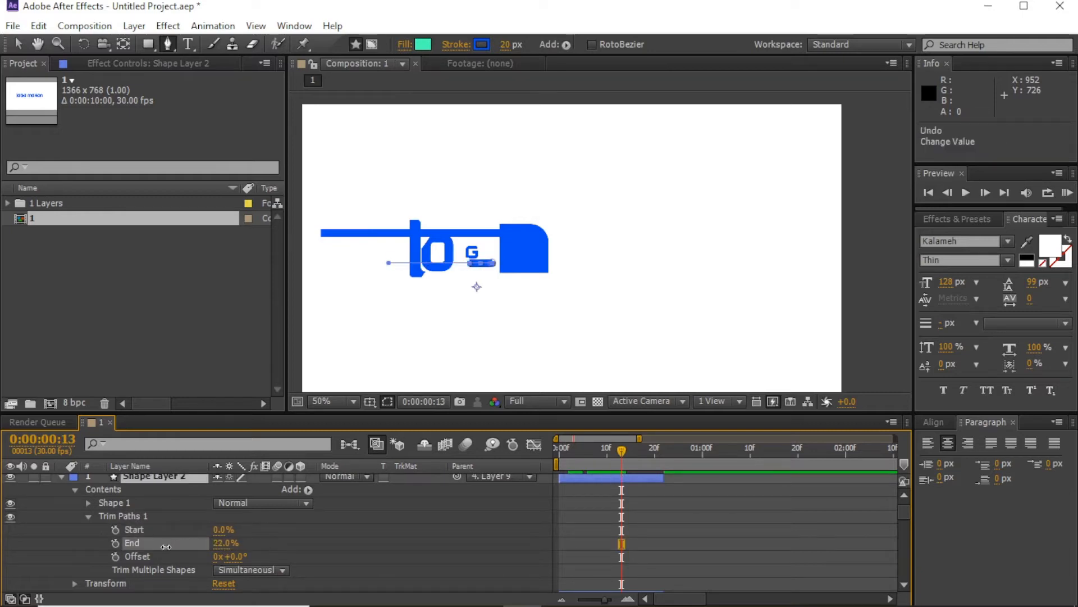
pyautogui.hotkey('ctrl', 'z')
pyautogui.click(116, 542)
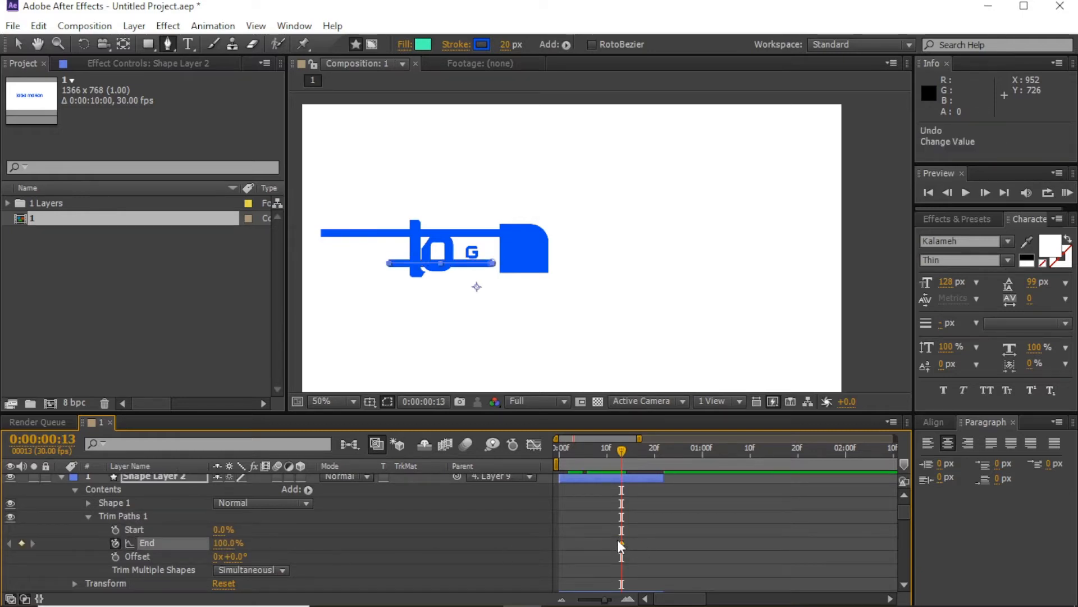
# Step: Keyframe Trim Paths End to 0% at frame 22 and preview the streak retracting
pyautogui.moveTo(642, 459)
pyautogui.mouseDown()
pyautogui.moveTo(664, 458)
pyautogui.moveTo(654, 453)
pyautogui.mouseUp()
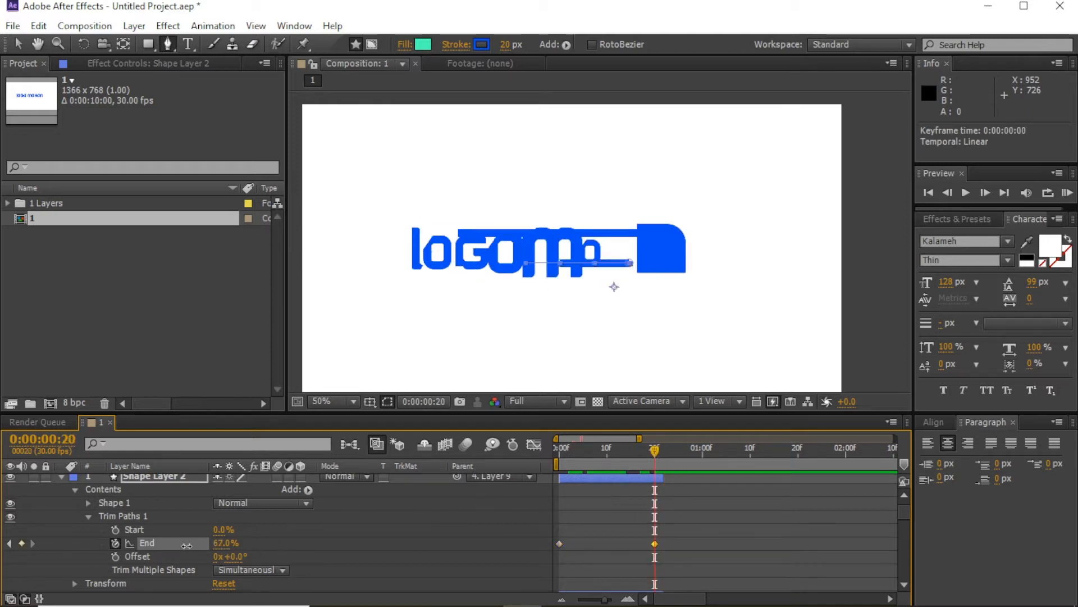
pyautogui.write('0')
pyautogui.press('Return')
pyautogui.moveTo(555, 453); pyautogui.dragTo(633, 495)
# Step: Move Shape Layer 1's second End keyframe to frame 22
pyautogui.scroll(-3, 303, 512)
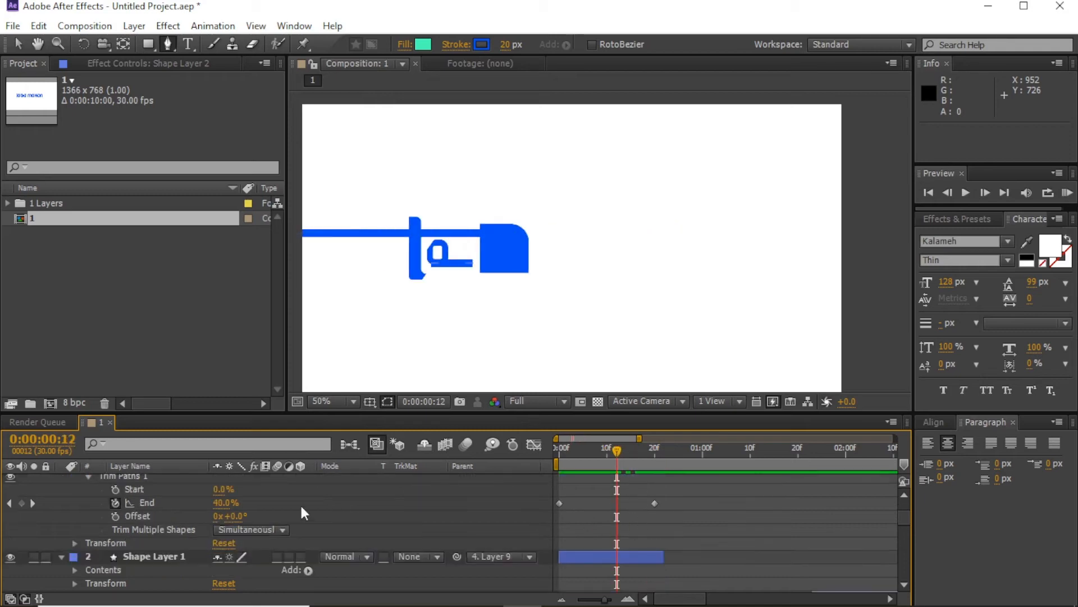
pyautogui.scroll(1, 132, 484)
pyautogui.click(130, 516)
pyautogui.scroll(-2, 547, 527)
pyautogui.click(605, 518)
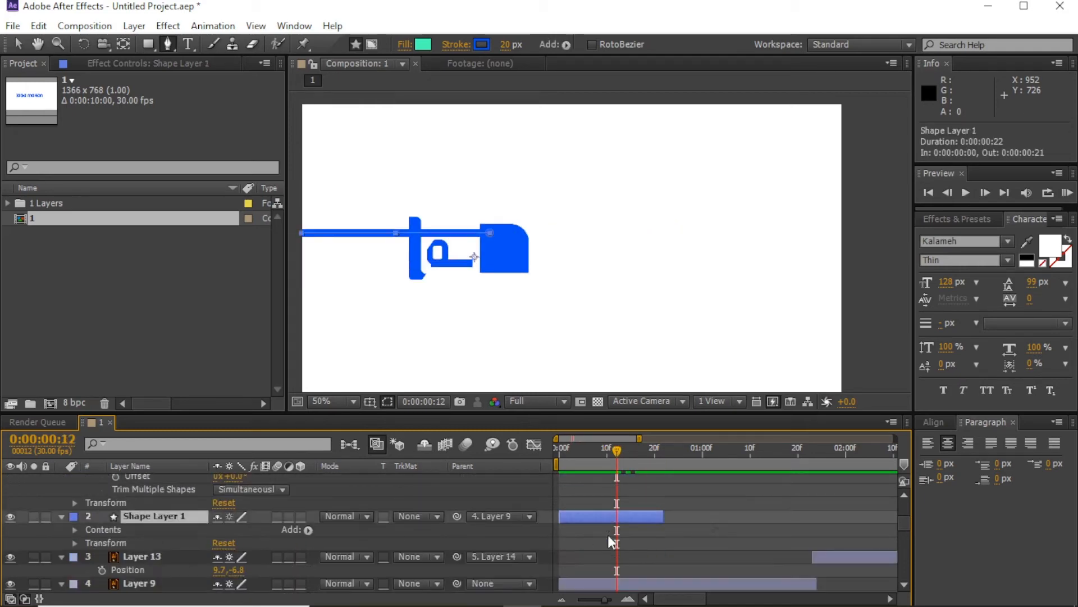
pyautogui.press('u')
pyautogui.moveTo(712, 530); pyautogui.dragTo(665, 531)
pyautogui.click(659, 500)
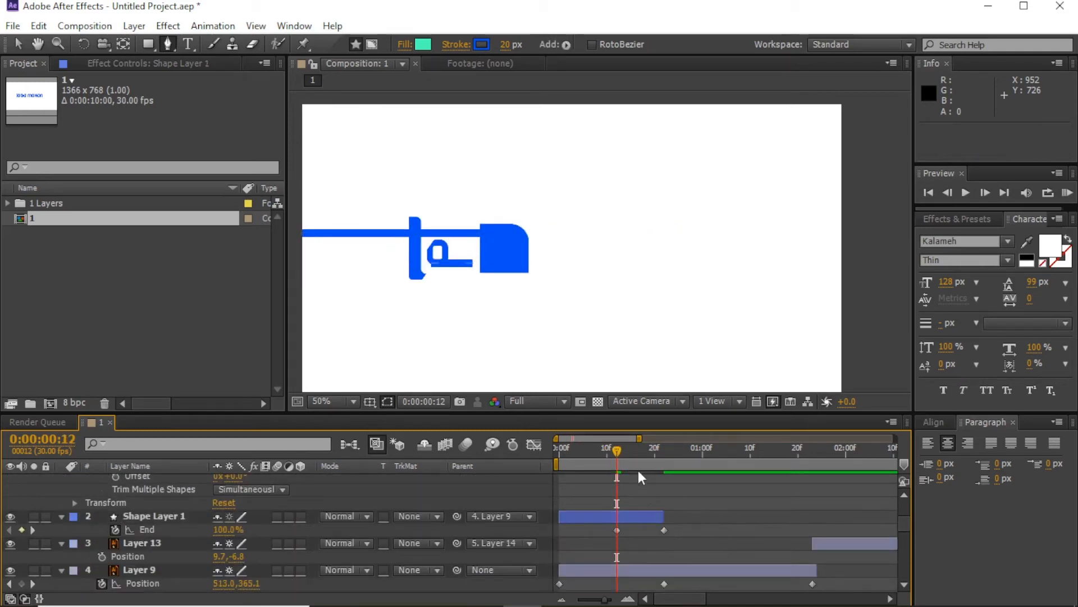
pyautogui.moveTo(618, 453); pyautogui.dragTo(818, 479)
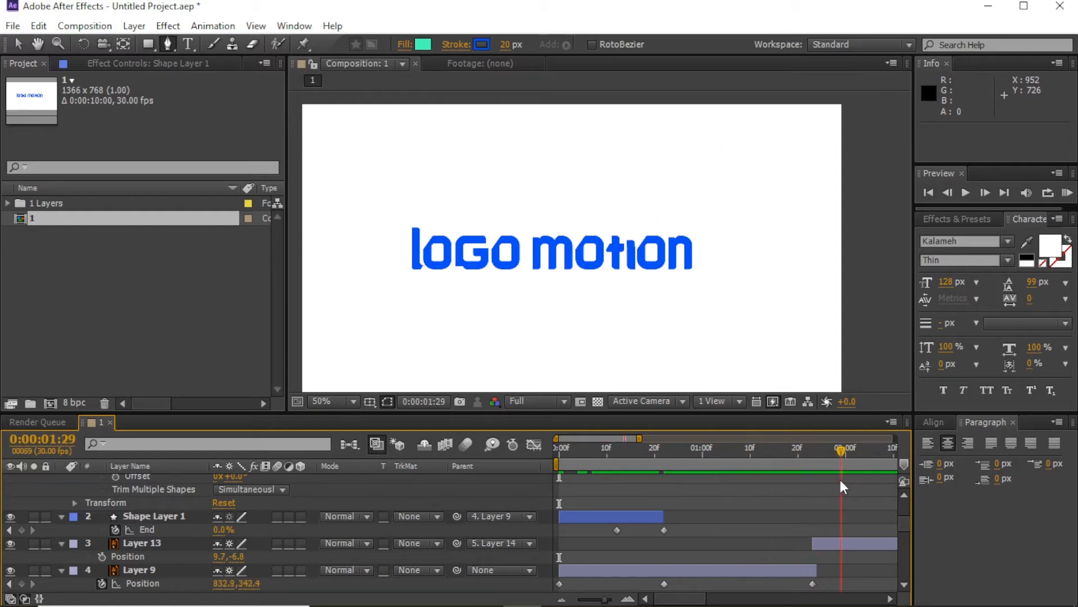
# Step: Nudge the dot of the letter i slightly upward in the composition
pyautogui.press('v')
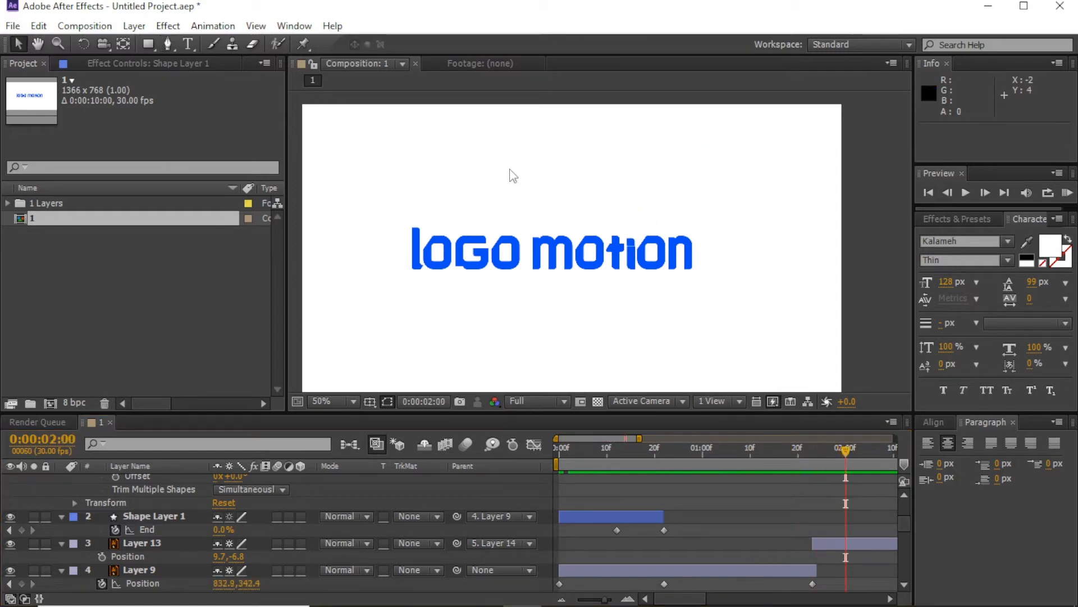
pyautogui.click(633, 264)
pyautogui.press('.')
pyautogui.press('.')
pyautogui.press('.')
pyautogui.press('.')
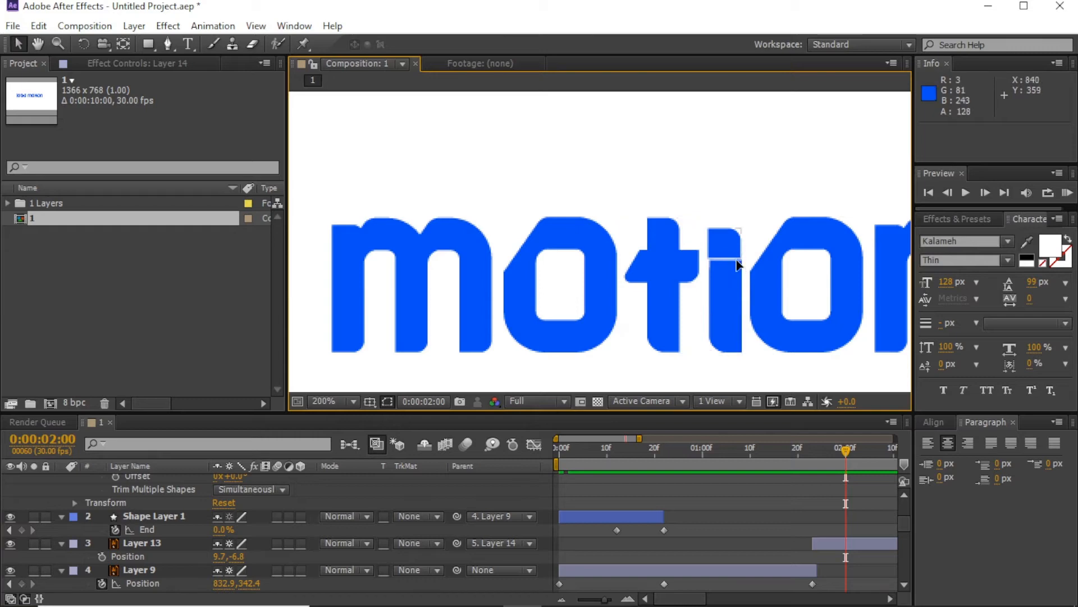
pyautogui.moveTo(739, 265); pyautogui.dragTo(739, 264)
# Step: Inspect the letter i layers and the i-dot animation around 0:00:01:23
pyautogui.moveTo(846, 449); pyautogui.dragTo(679, 455)
pyautogui.click(724, 302)
pyautogui.scroll(-1, 821, 499)
pyautogui.click(813, 454)
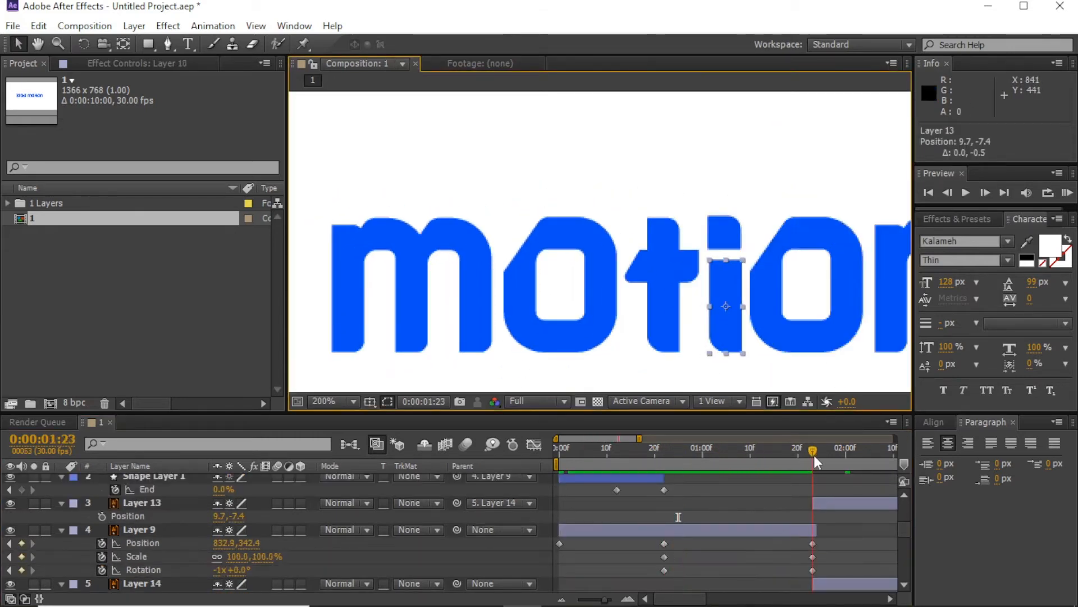
pyautogui.click(816, 528)
pyautogui.moveTo(812, 450)
pyautogui.mouseDown()
pyautogui.moveTo(779, 452)
pyautogui.moveTo(838, 466)
pyautogui.moveTo(810, 467)
pyautogui.mouseUp()
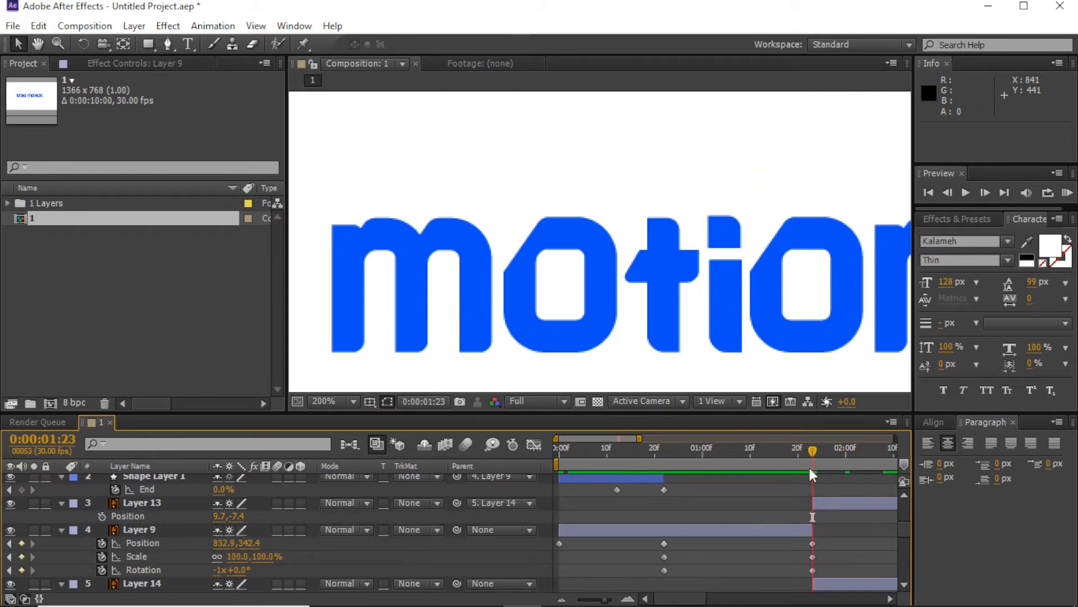
pyautogui.click(777, 524)
pyautogui.moveTo(742, 326); pyautogui.dragTo(771, 327)
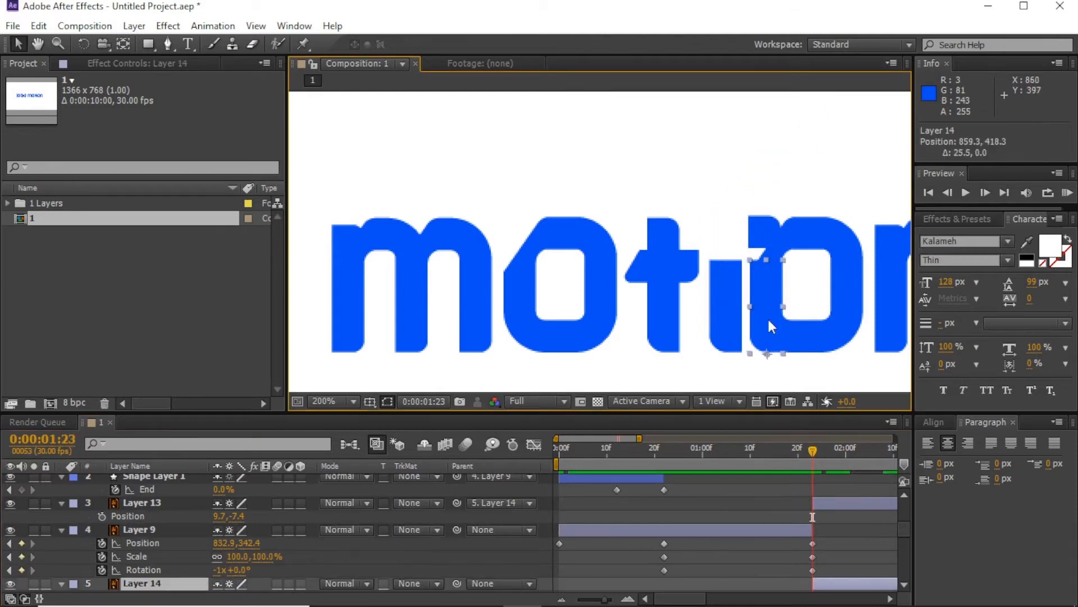
pyautogui.hotkey('ctrl', 'z')
# Step: Trim the i body layer's out-point to 0:00:01:23 with Alt+]
pyautogui.scroll(-1, 792, 523)
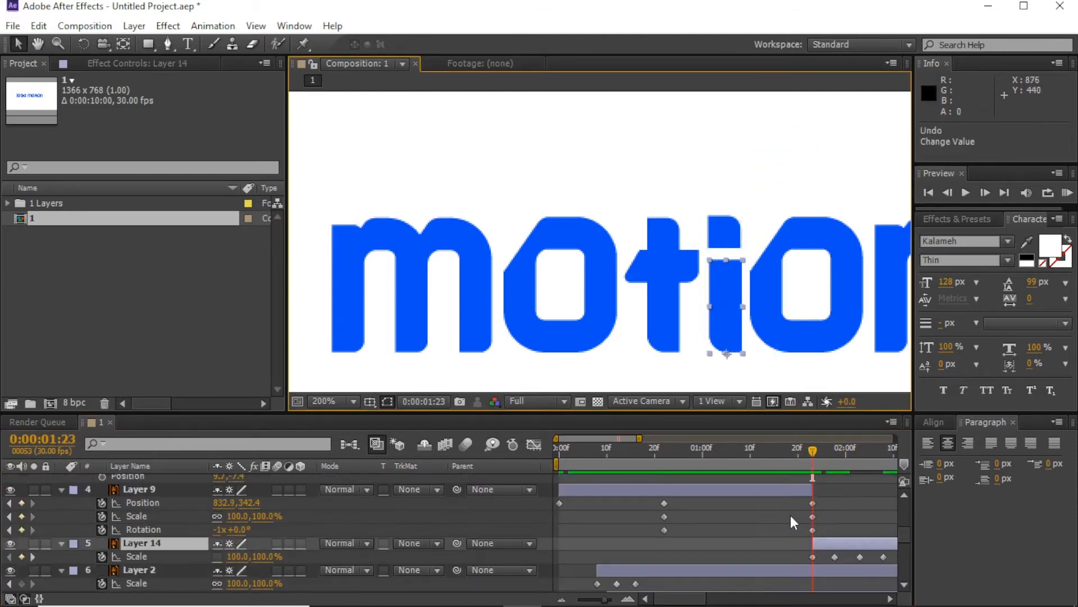
pyautogui.click(776, 458)
pyautogui.click(731, 333)
pyautogui.scroll(-5, 821, 531)
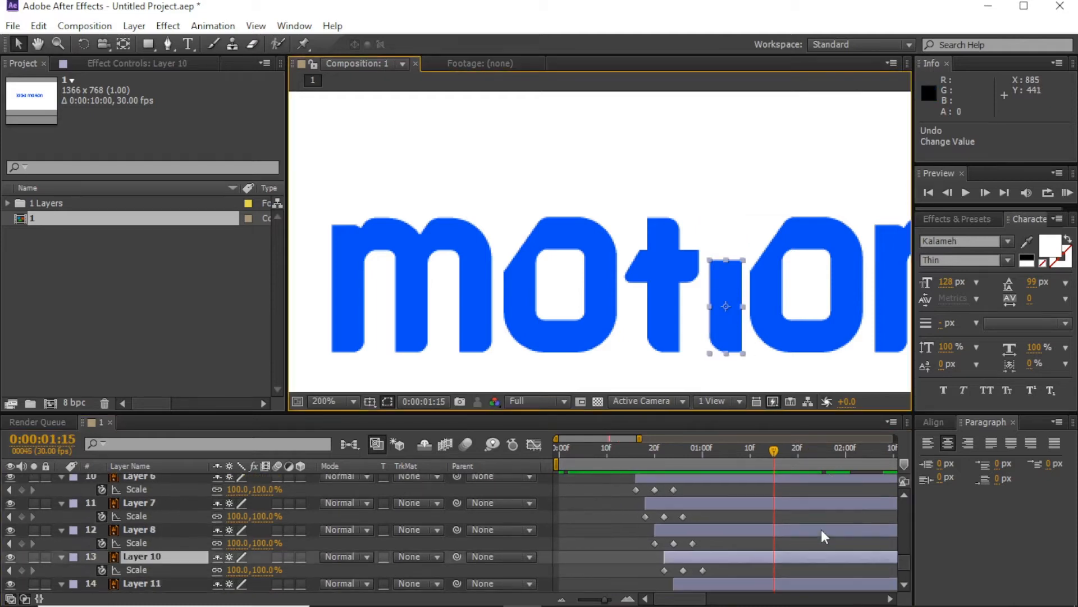
pyautogui.scroll(3, 821, 527)
pyautogui.click(811, 449)
pyautogui.scroll(-3, 828, 567)
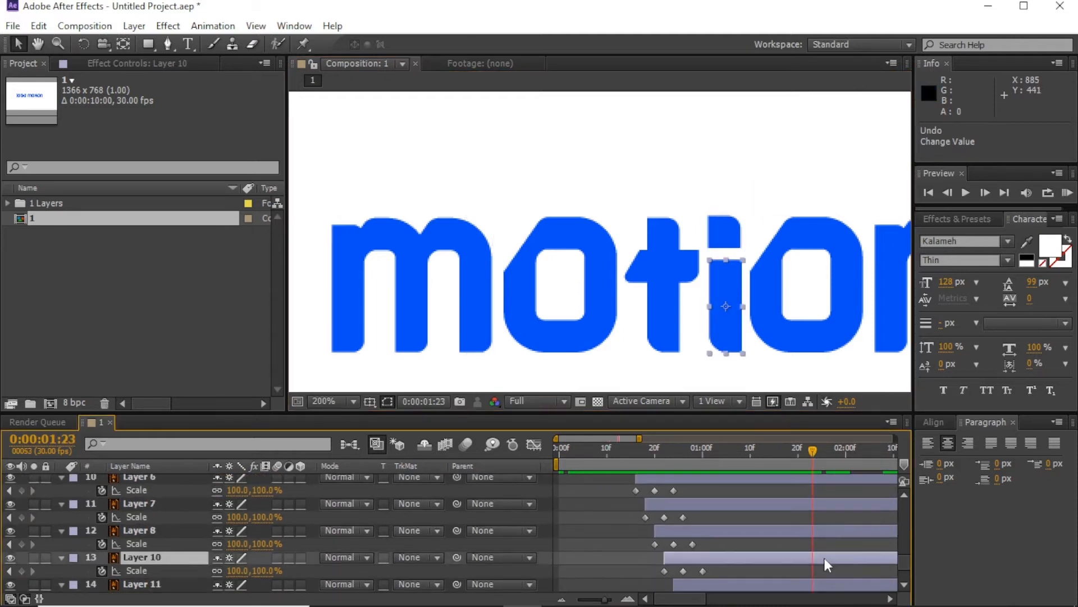
pyautogui.hotkey('alt', ']')
# Step: Select all layers and collapse their revealed properties
pyautogui.click(820, 555)
pyautogui.hotkey('ctrl', 'a')
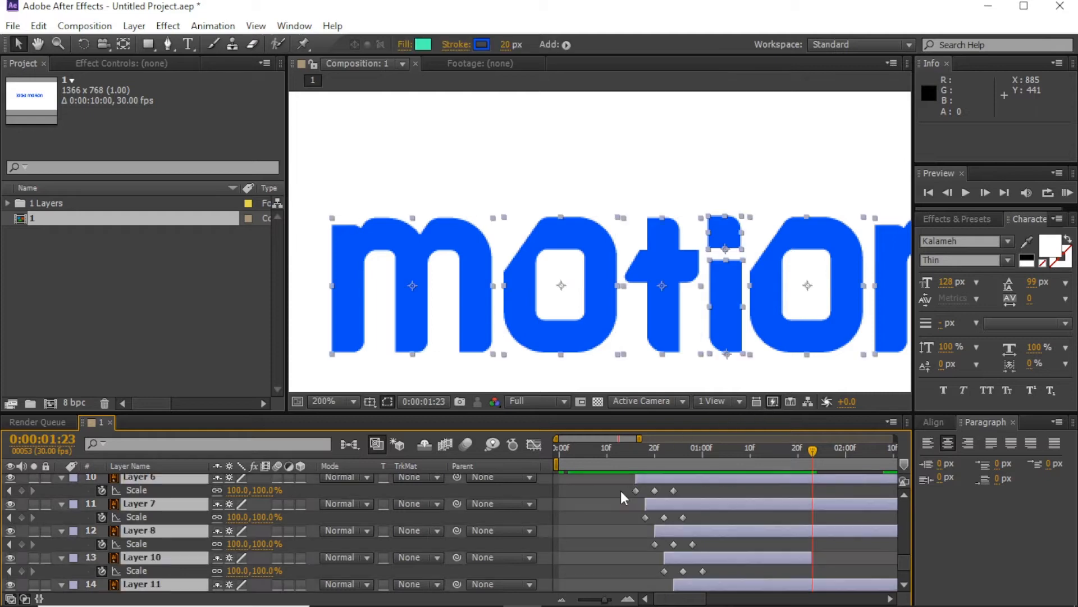
pyautogui.scroll(5, 621, 490)
pyautogui.scroll(-1, 620, 299)
pyautogui.moveTo(613, 289); pyautogui.dragTo(687, 279)
pyautogui.press('u')
pyautogui.scroll(-1, 587, 322)
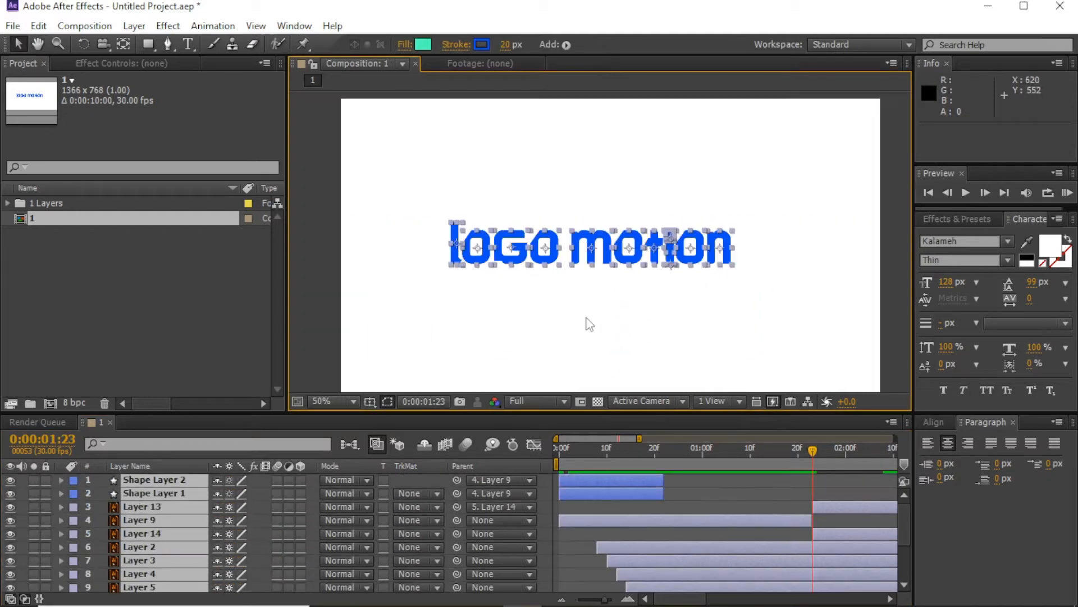
pyautogui.click(703, 493)
pyautogui.moveTo(559, 441); pyautogui.dragTo(778, 463)
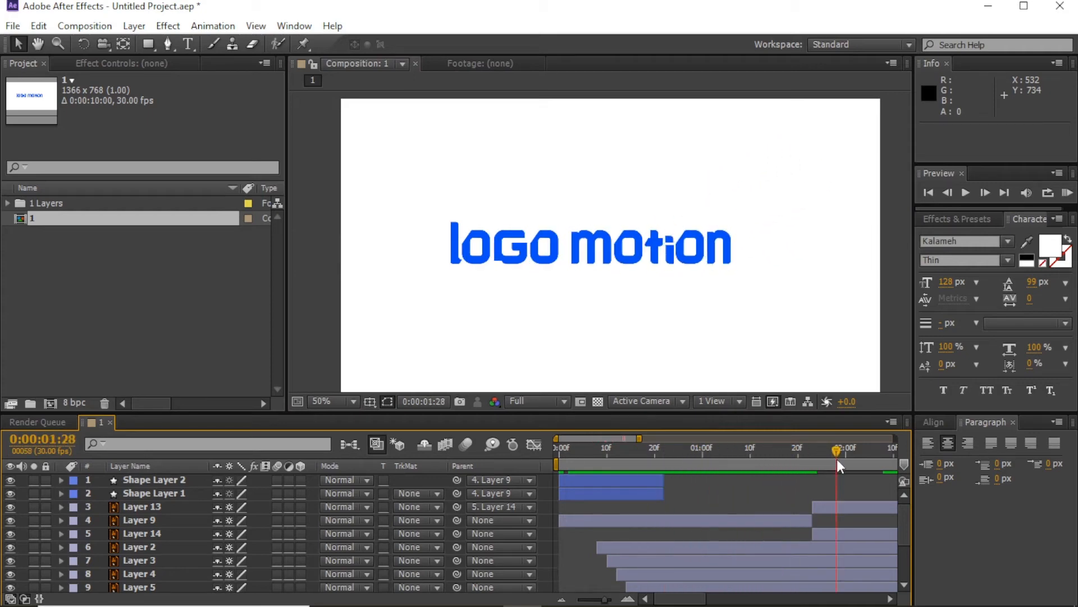
pyautogui.press('Home')
pyautogui.press(',')
pyautogui.click(1067, 193)
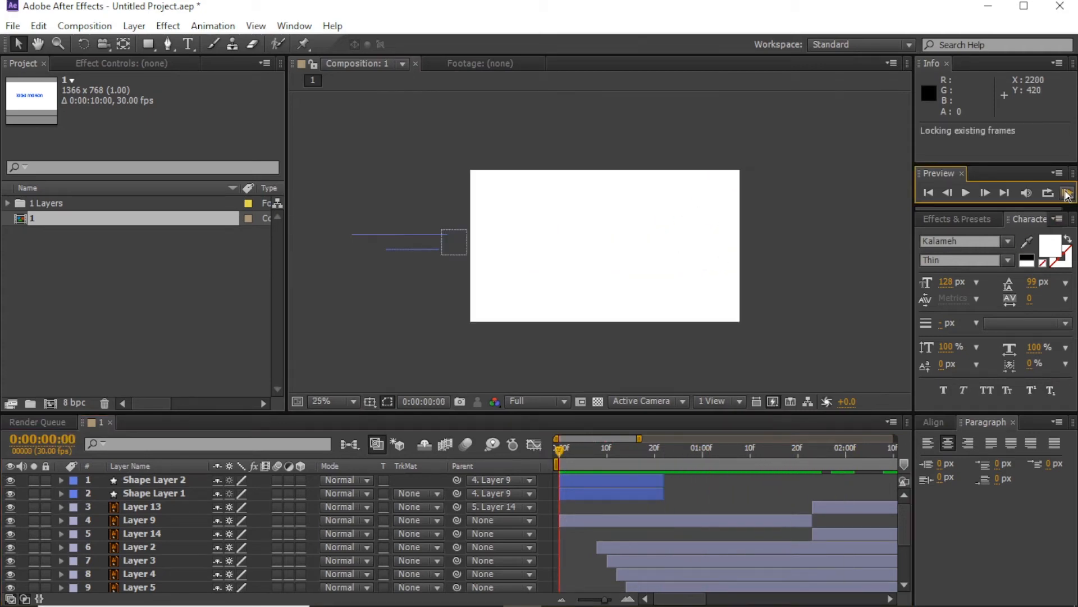
pyautogui.scroll(2, 650, 268)
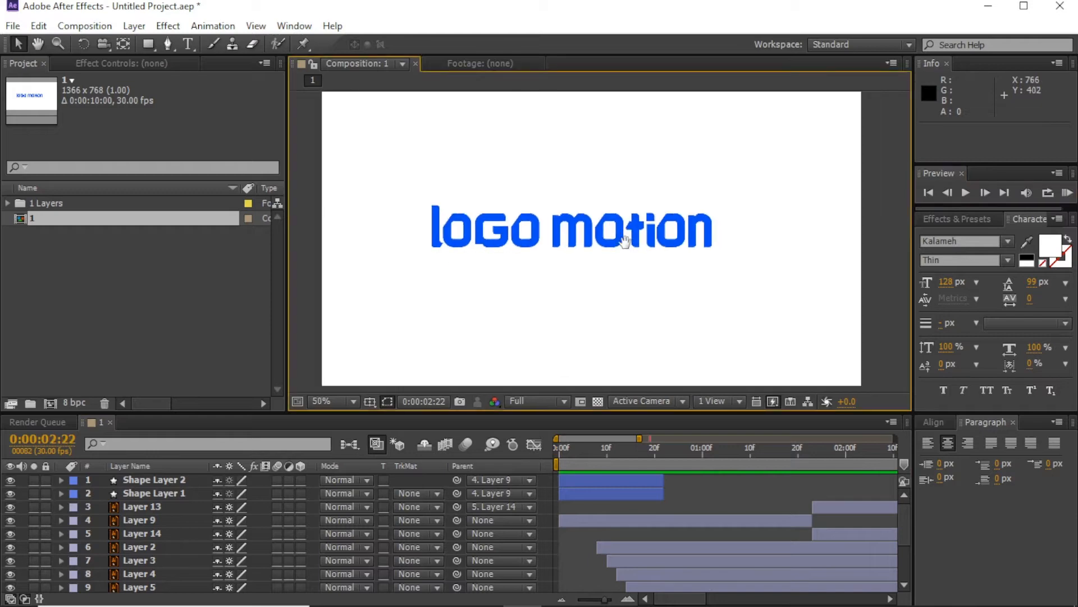
pyautogui.click(1066, 193)
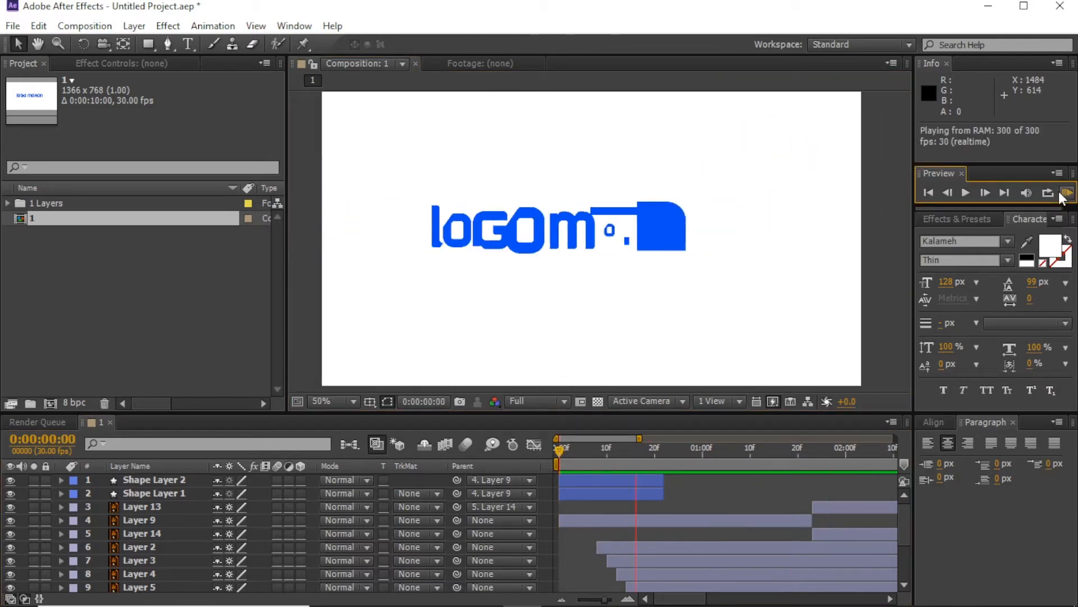
pyautogui.click(1060, 192)
pyautogui.press('space')
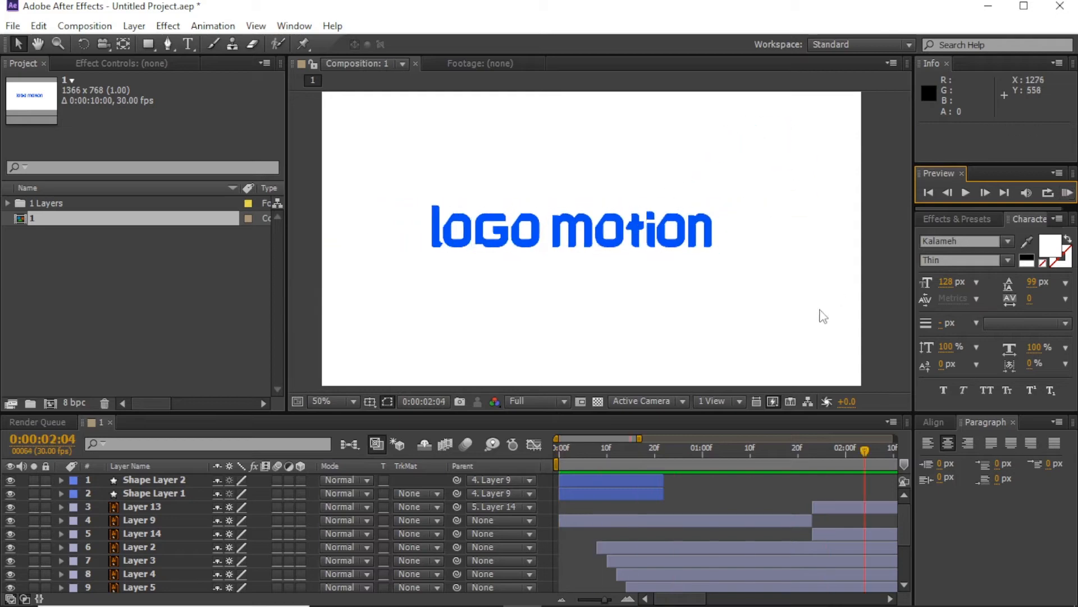
pyautogui.moveTo(583, 451)
pyautogui.mouseDown()
pyautogui.moveTo(568, 451)
pyautogui.moveTo(745, 454)
pyautogui.moveTo(823, 478)
pyautogui.moveTo(631, 479)
pyautogui.moveTo(746, 469)
pyautogui.moveTo(677, 466)
pyautogui.mouseUp()
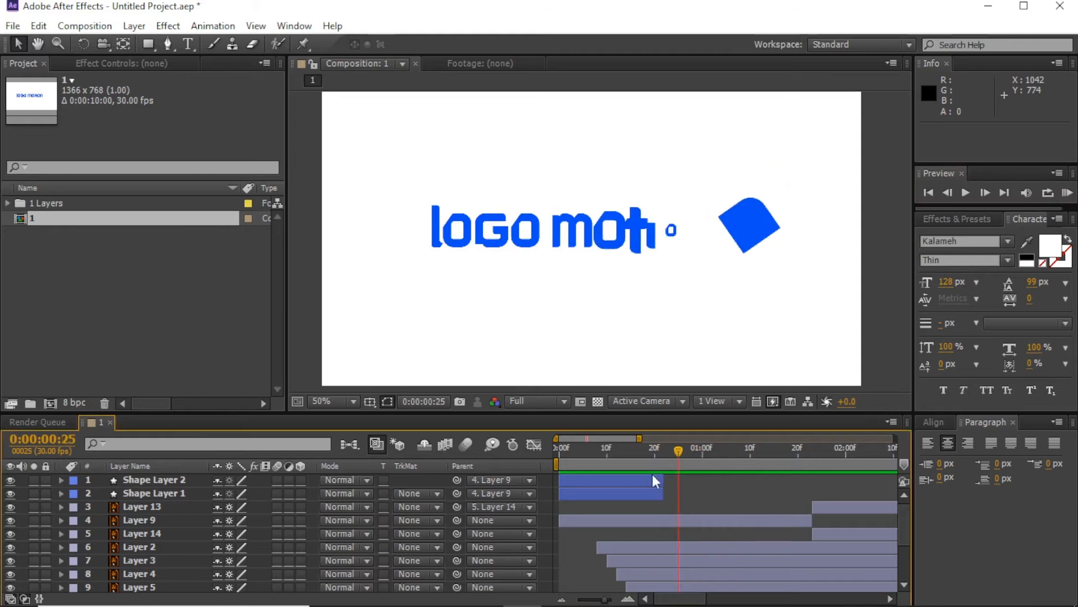
# Step: Review Shape Layer 2's End keyframes, undoing a trial keyframe move
pyautogui.click(652, 476)
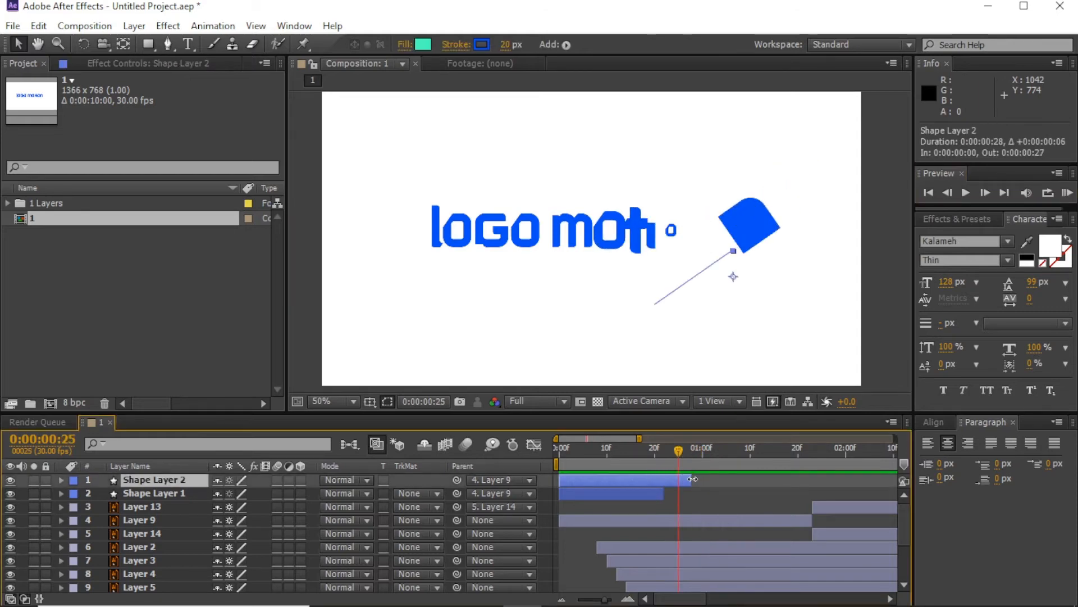
pyautogui.hotkey('ctrl', 'z')
pyautogui.moveTo(669, 450); pyautogui.dragTo(639, 457)
pyautogui.press('u')
pyautogui.click(723, 494)
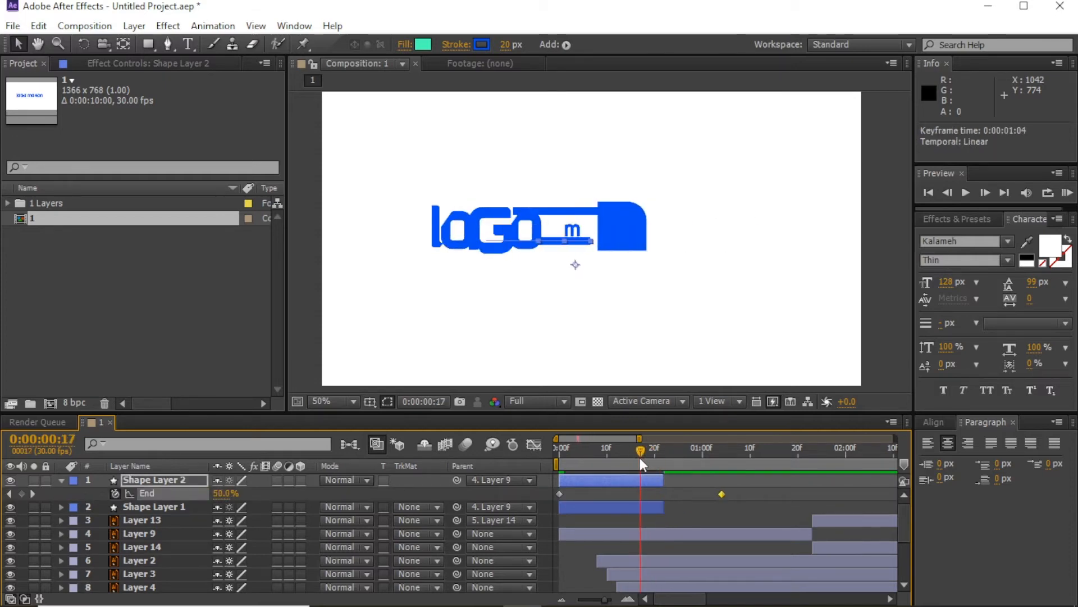
pyautogui.moveTo(560, 494); pyautogui.dragTo(598, 493)
pyautogui.hotkey('ctrl', 'z')
pyautogui.hotkey('ctrl', 'z')
pyautogui.hotkey('ctrl', 'z')
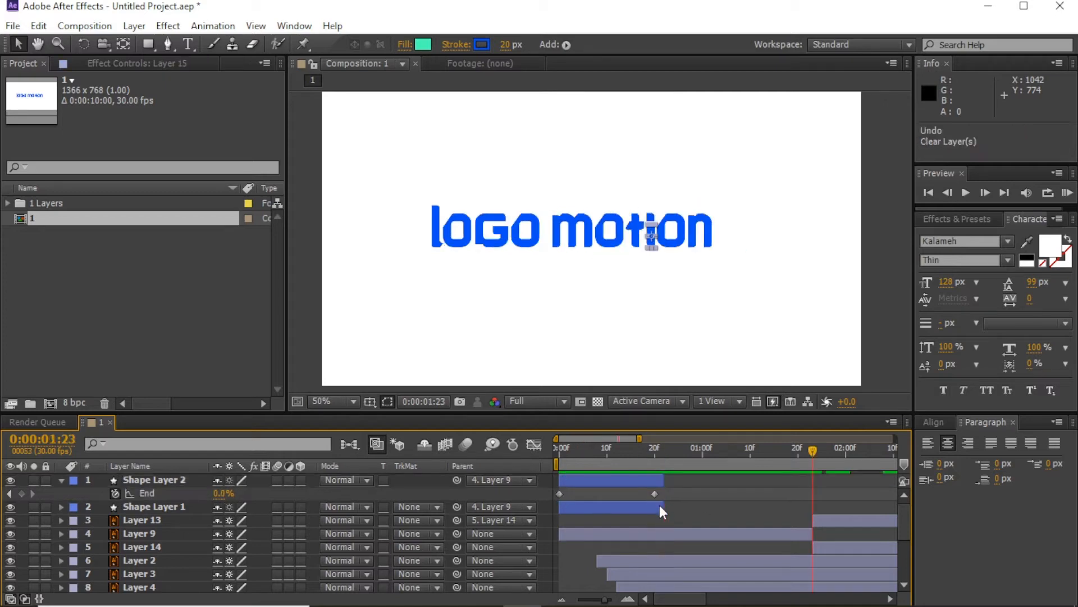
pyautogui.press('Delete')
# Step: Move Shape Layer 1's second End keyframe out to about 0:00:01:08
pyautogui.click(664, 456)
pyautogui.click(649, 507)
pyautogui.press('u')
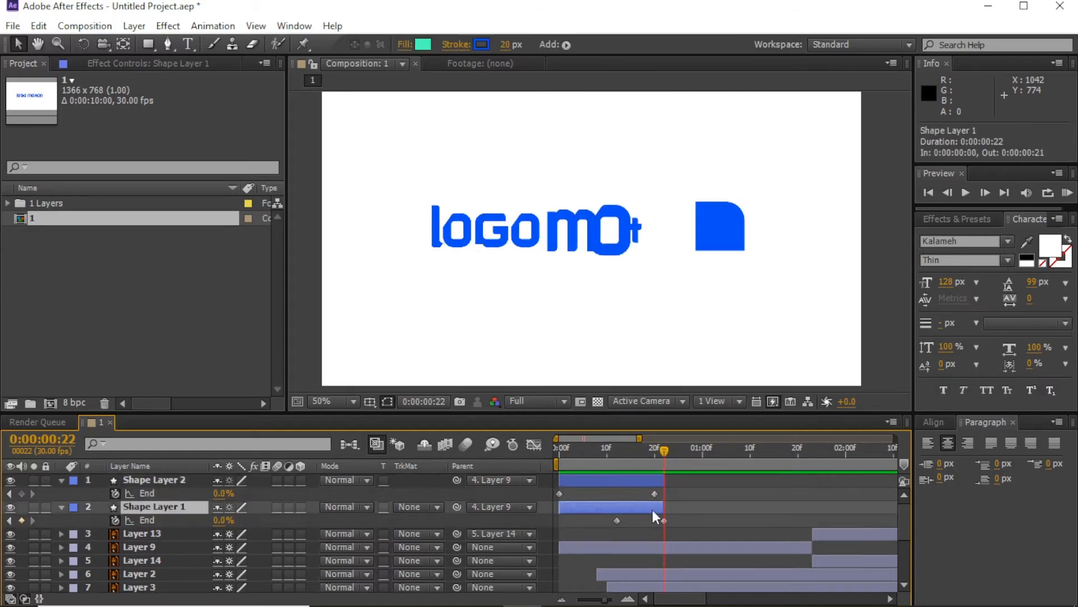
pyautogui.moveTo(665, 521); pyautogui.dragTo(741, 520)
pyautogui.moveTo(679, 468)
pyautogui.mouseDown()
pyautogui.moveTo(627, 461)
pyautogui.moveTo(665, 467)
pyautogui.mouseUp()
# Step: Duplicate Shape Layer 1, split and trim the copy, then delete the resulting Shape Layer 4
pyautogui.hotkey('ctrl', 'd')
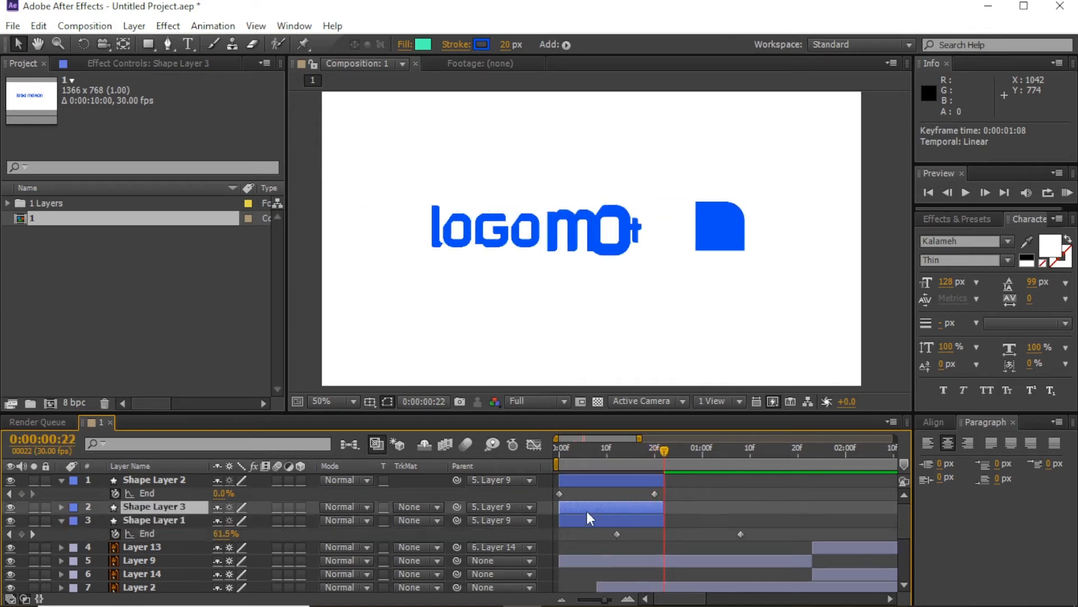
pyautogui.press('u')
pyautogui.moveTo(664, 507); pyautogui.dragTo(740, 506)
pyautogui.hotkey('ctrl', 'shift', 'd')
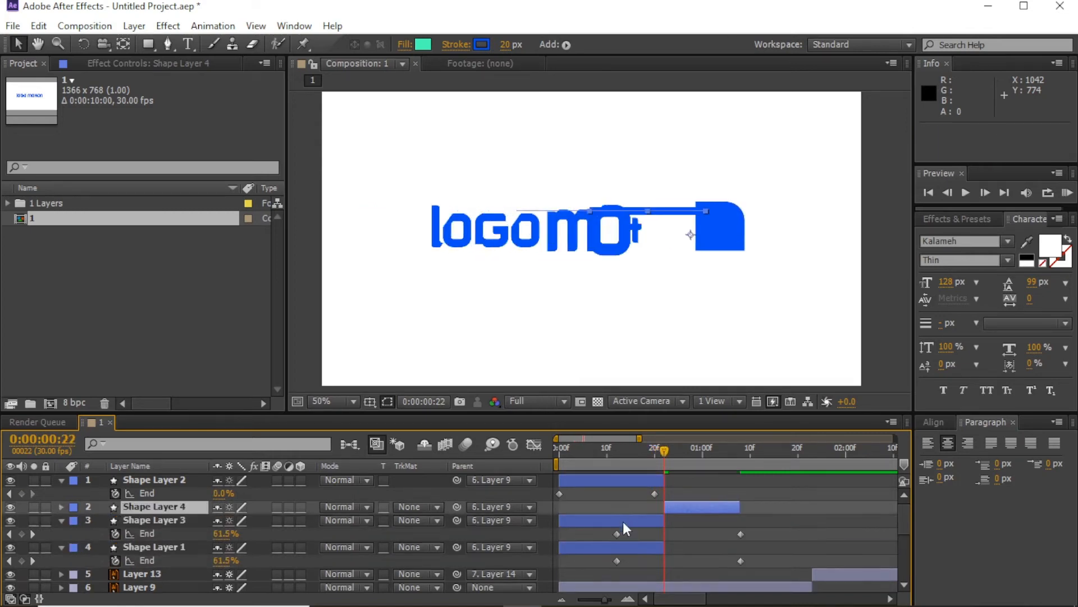
pyautogui.click(622, 521)
pyautogui.press('Delete')
pyautogui.click(680, 506)
pyautogui.moveTo(665, 440)
pyautogui.mouseDown()
pyautogui.moveTo(683, 454)
pyautogui.moveTo(669, 457)
pyautogui.moveTo(703, 452)
pyautogui.moveTo(666, 456)
pyautogui.mouseUp()
pyautogui.click(491, 506)
pyautogui.click(505, 207)
pyautogui.press('g')
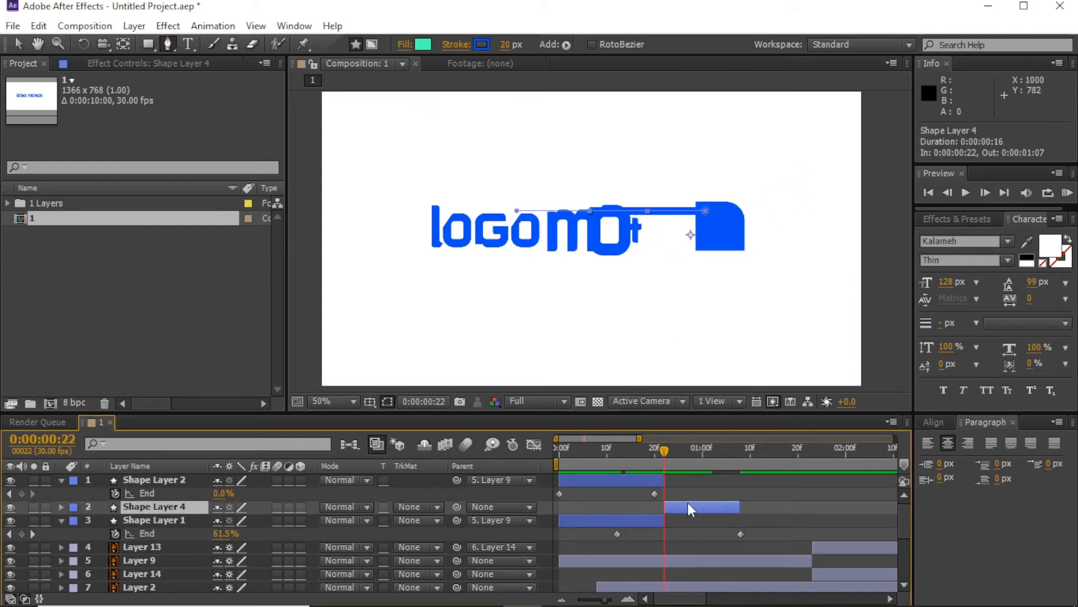
pyautogui.press('Delete')
# Step: Return Shape Layer 1's second End keyframe to frame 22 and start a Pen curve beside the square
pyautogui.moveTo(741, 520); pyautogui.dragTo(665, 519)
pyautogui.moveTo(665, 453); pyautogui.dragTo(703, 455)
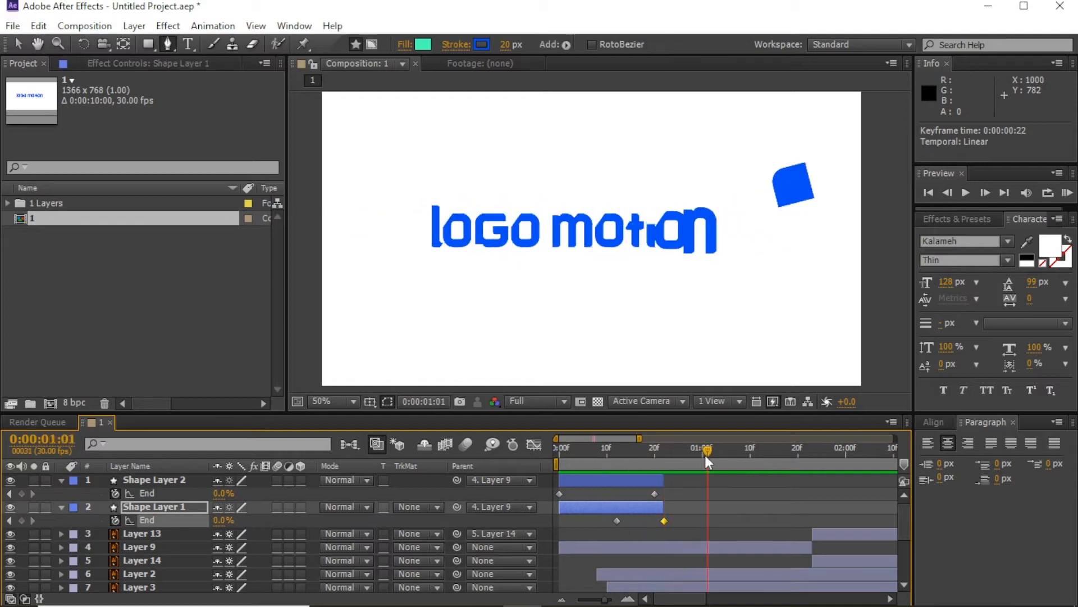
pyautogui.click(712, 511)
pyautogui.click(765, 250)
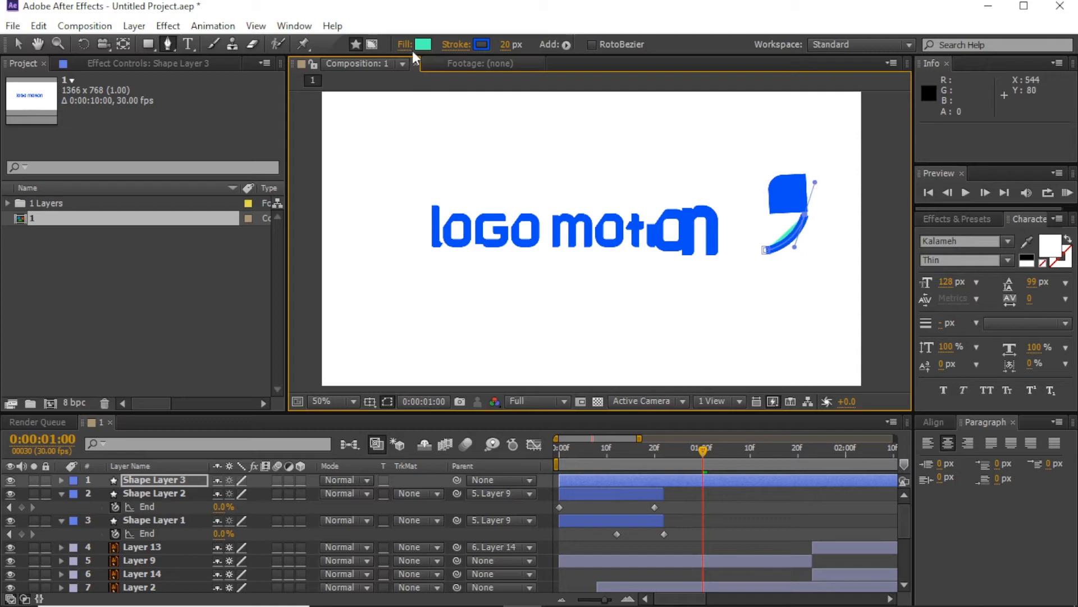
# Step: Set the new curve's Fill to None
pyautogui.click(404, 44)
pyautogui.click(696, 183)
pyautogui.click(756, 277)
pyautogui.click(668, 454)
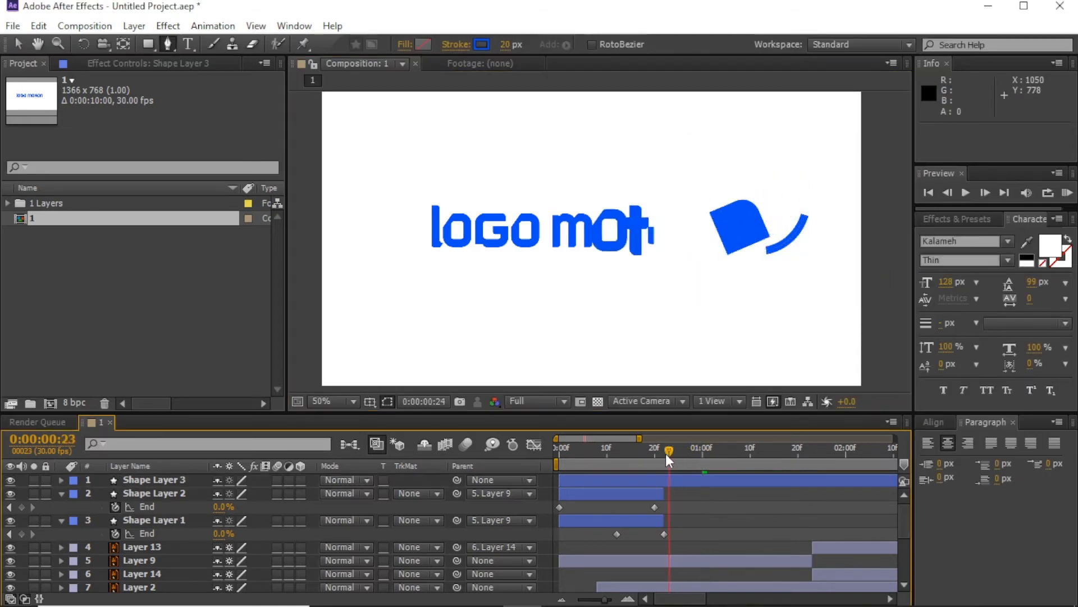
pyautogui.moveTo(666, 453); pyautogui.dragTo(693, 451)
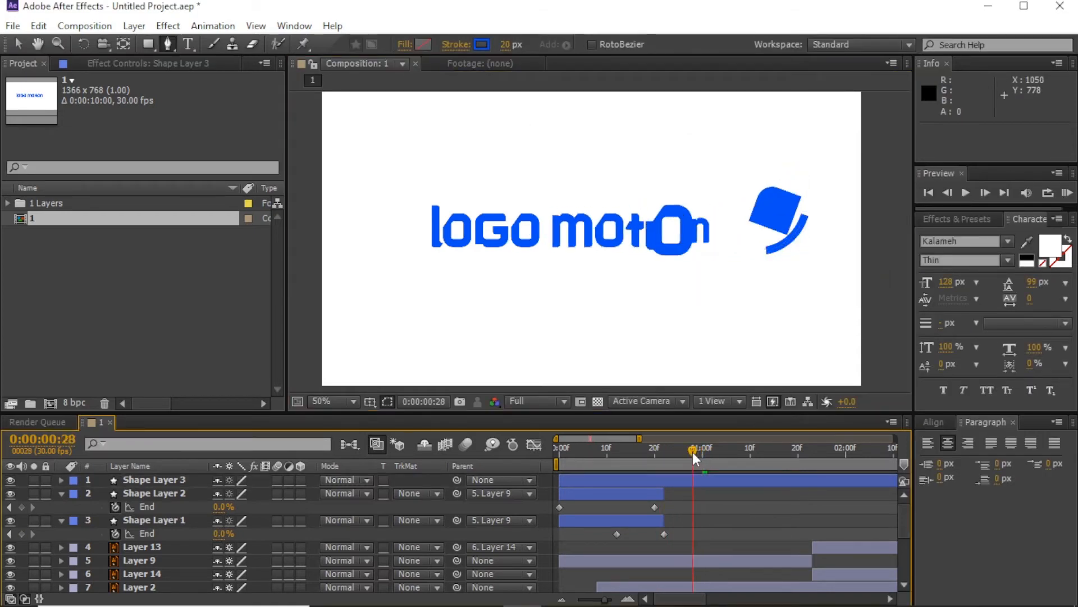
pyautogui.scroll(1, 773, 269)
pyautogui.moveTo(890, 243); pyautogui.dragTo(563, 250)
# Step: Nudge the arc slightly up and left below the square
pyautogui.click(19, 44)
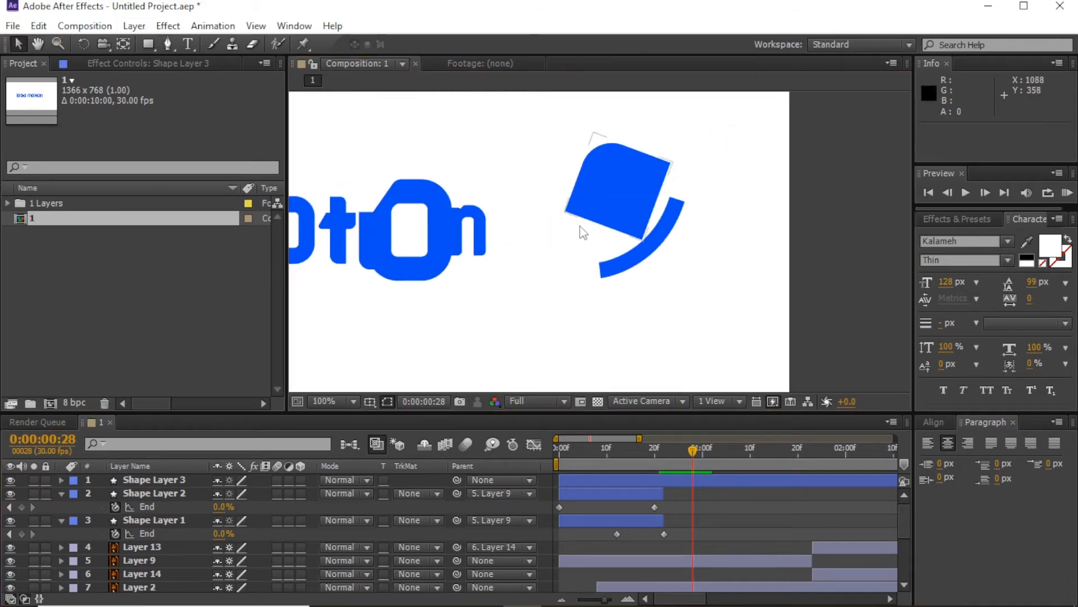
pyautogui.moveTo(622, 265); pyautogui.dragTo(610, 260)
pyautogui.moveTo(665, 454); pyautogui.dragTo(696, 454)
pyautogui.click(168, 44)
pyautogui.click(665, 198)
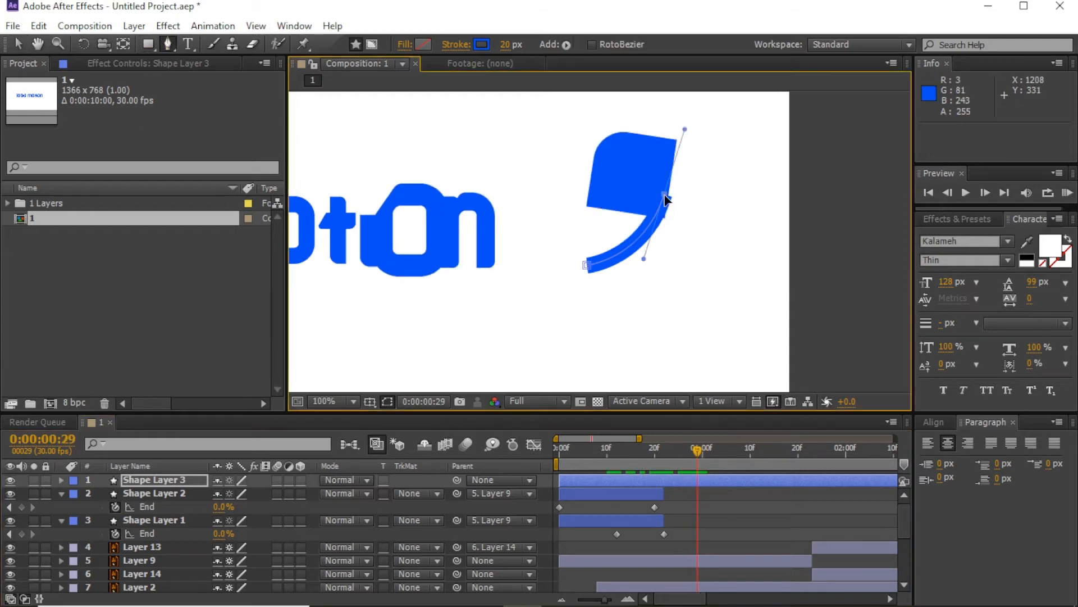
pyautogui.press('v')
pyautogui.click(667, 197)
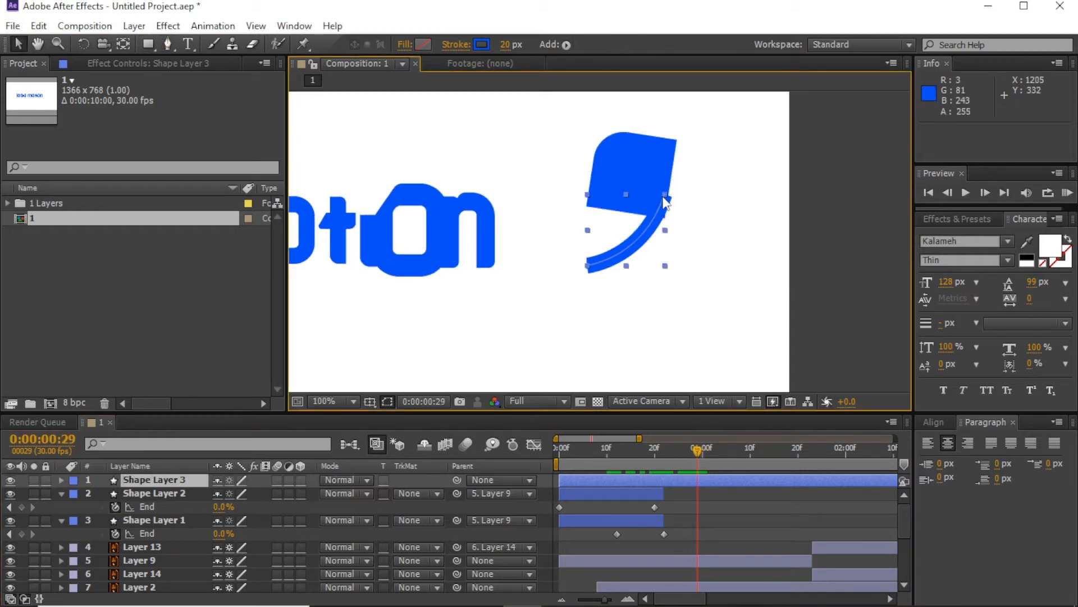
pyautogui.moveTo(665, 195); pyautogui.dragTo(674, 203)
pyautogui.hotkey('ctrl', 'z')
# Step: Move the arc's middle point slightly down and its lower-left end point left
pyautogui.click(168, 44)
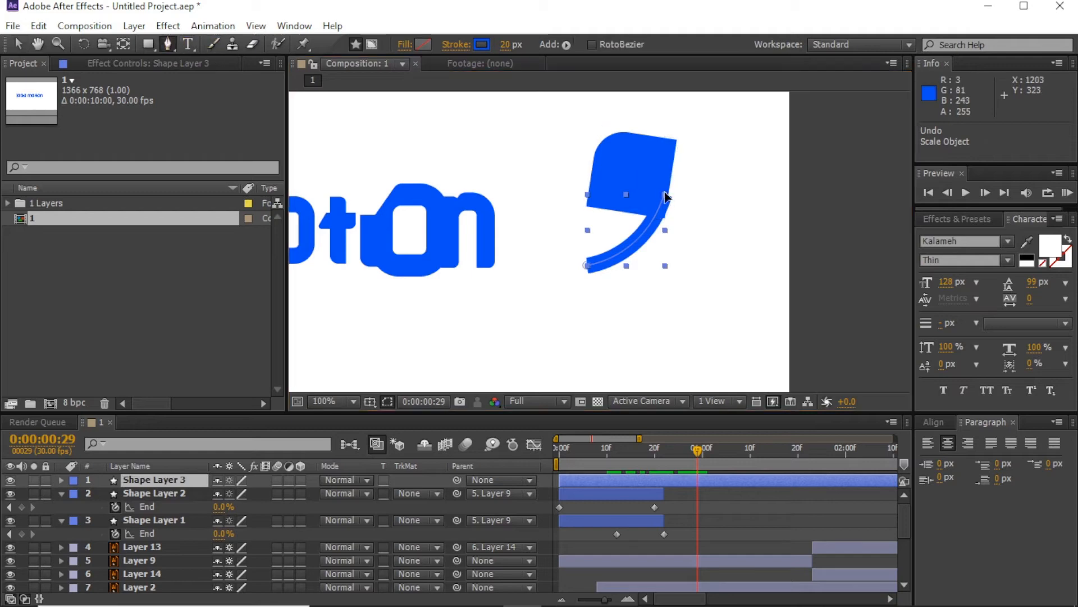
pyautogui.click(664, 202)
pyautogui.moveTo(661, 206); pyautogui.dragTo(660, 210)
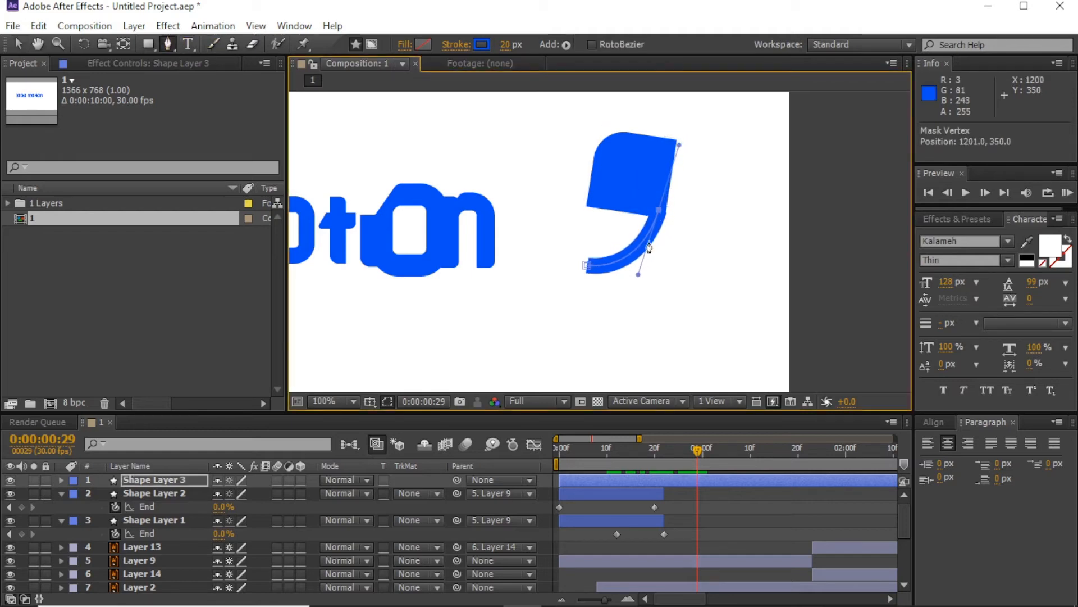
pyautogui.moveTo(696, 449)
pyautogui.mouseDown()
pyautogui.moveTo(639, 453)
pyautogui.moveTo(680, 453)
pyautogui.mouseUp()
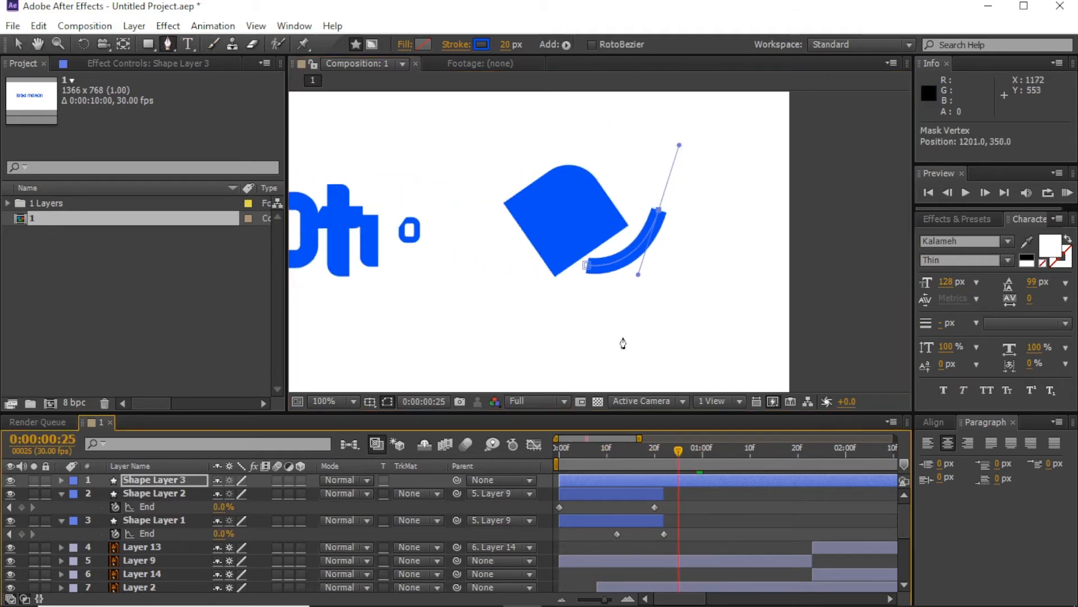
pyautogui.moveTo(600, 246); pyautogui.dragTo(573, 261)
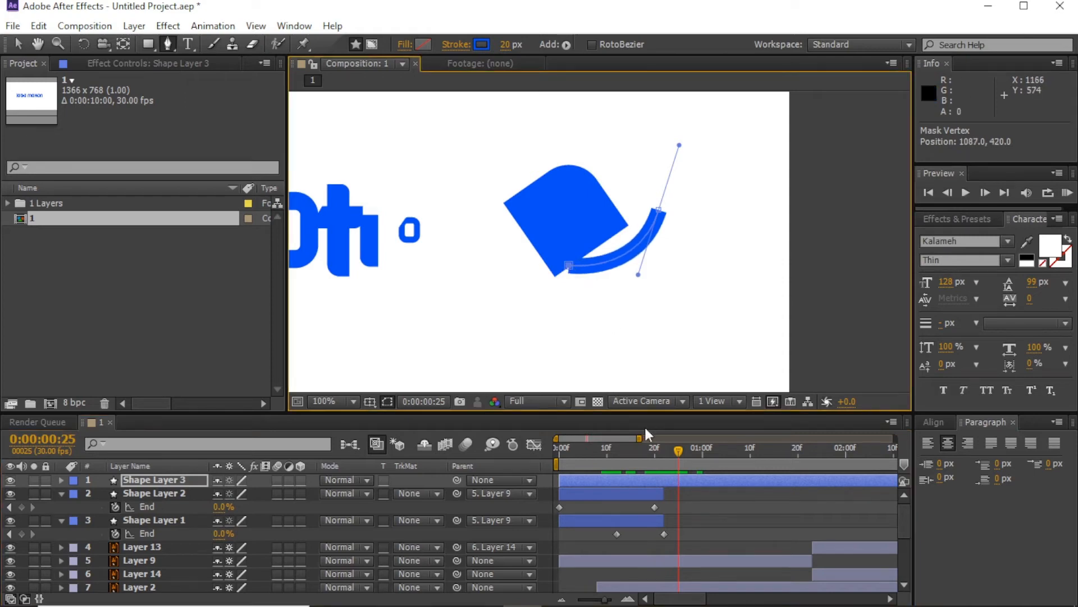
pyautogui.moveTo(674, 455); pyautogui.dragTo(687, 458)
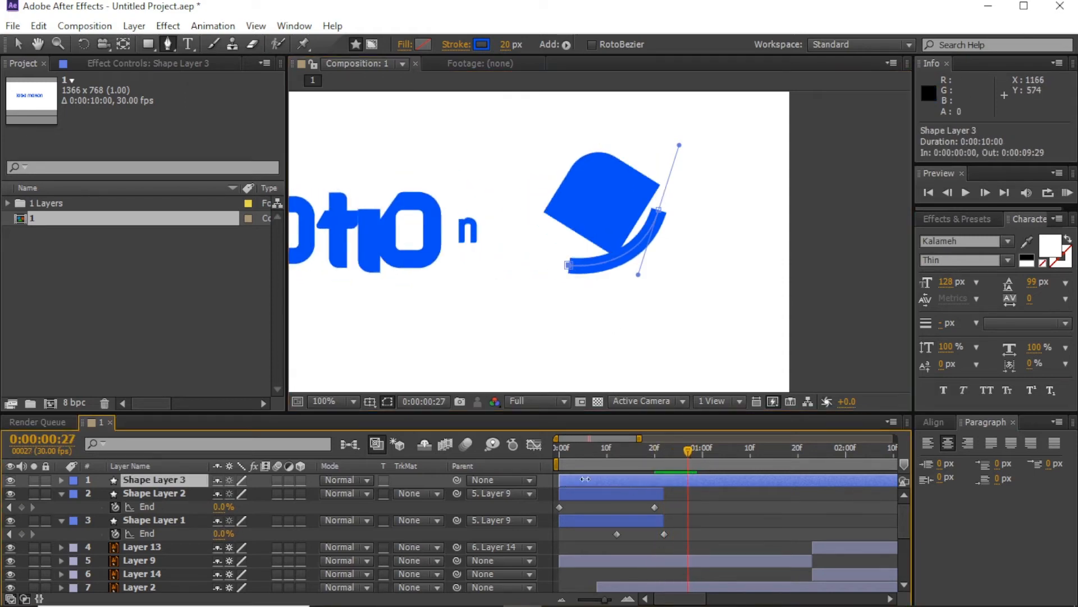
# Step: Trim Shape Layer 3's in-point to frame 27 and twirl open its contents
pyautogui.moveTo(585, 479); pyautogui.dragTo(686, 463)
pyautogui.click(697, 494)
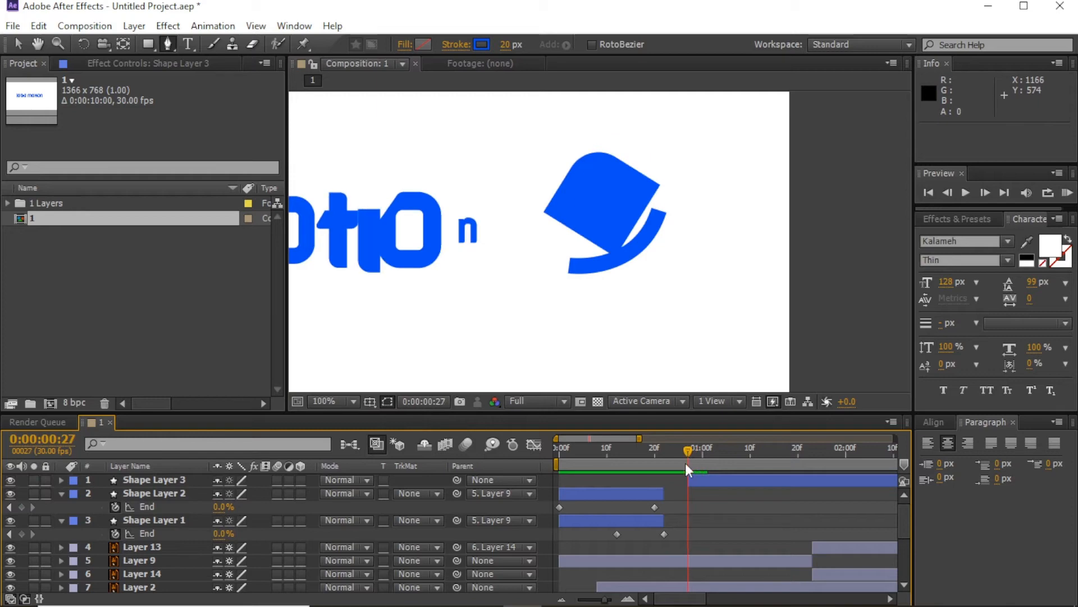
pyautogui.click(119, 482)
pyautogui.click(61, 480)
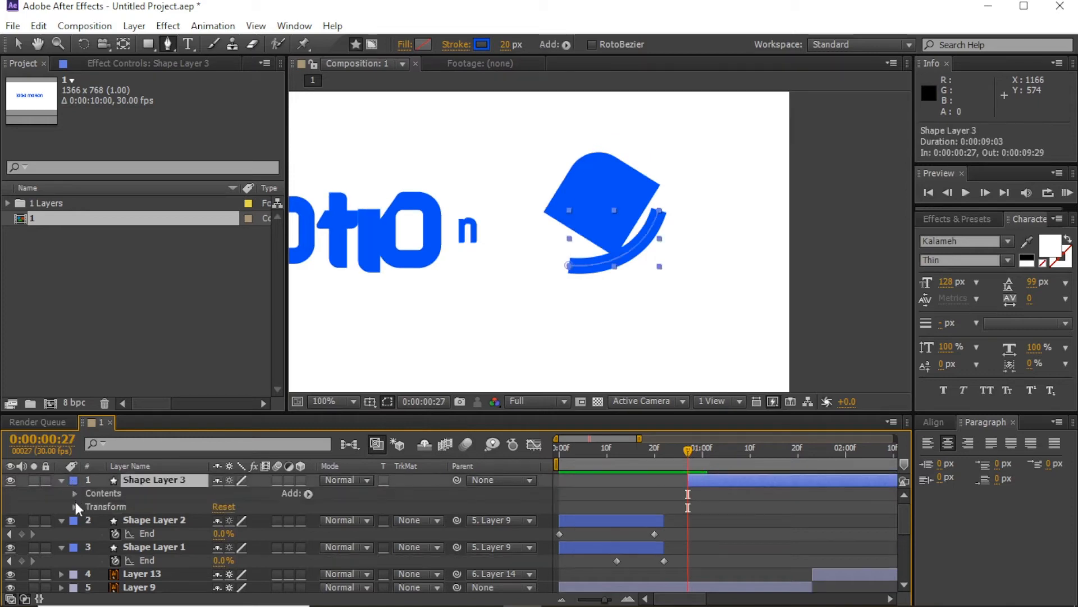
# Step: Add Trim Paths to Shape Layer 3's shape
pyautogui.click(76, 494)
pyautogui.click(307, 493)
pyautogui.click(356, 407)
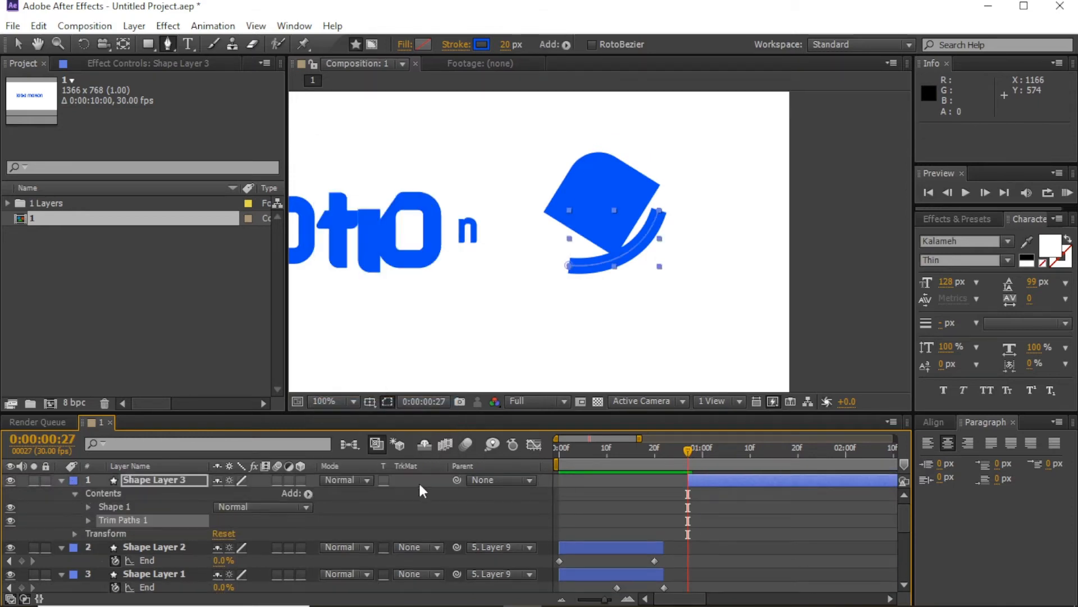
pyautogui.click(89, 520)
pyautogui.moveTo(223, 537)
pyautogui.mouseDown()
pyautogui.moveTo(257, 533)
pyautogui.moveTo(196, 547)
pyautogui.mouseUp()
pyautogui.hotkey('ctrl', 'z')
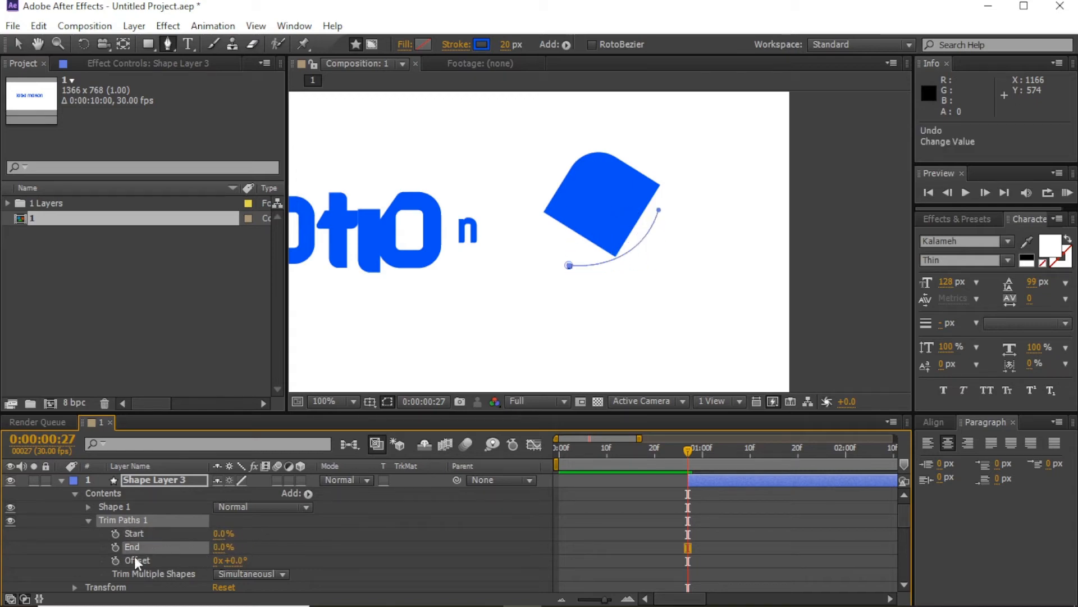
pyautogui.click(363, 552)
# Step: Animate the stroke's Trim Paths End to reach 100% at 0:00:01:04
pyautogui.moveTo(686, 456); pyautogui.dragTo(722, 449)
pyautogui.moveTo(220, 549); pyautogui.dragTo(292, 548)
pyautogui.click(636, 507)
pyautogui.moveTo(658, 455); pyautogui.dragTo(732, 447)
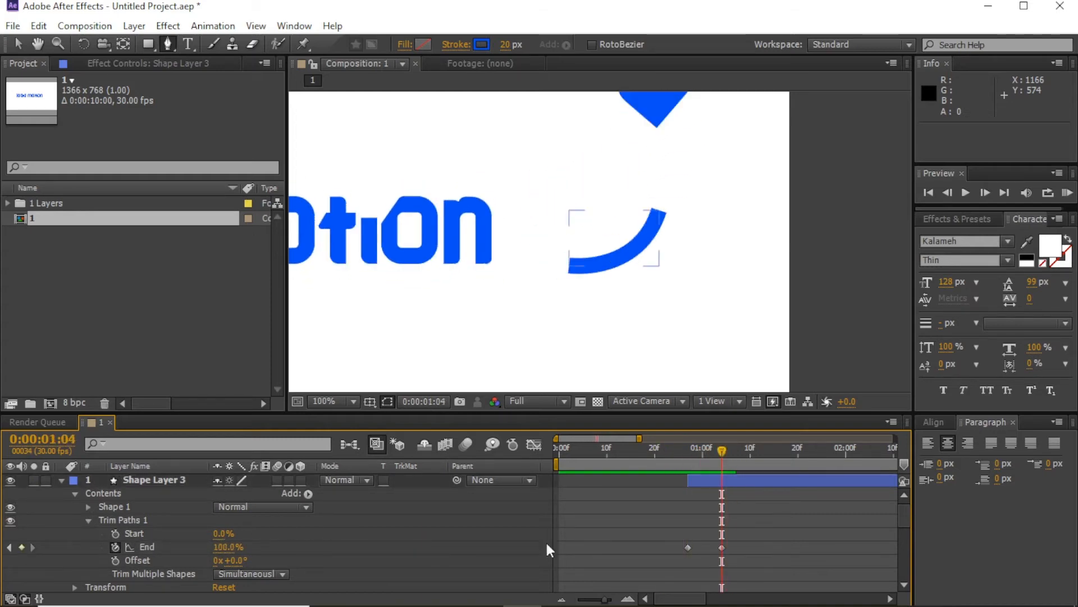
# Step: Try stretching and bending the arc's upper end, undoing both edits
pyautogui.keyDown('ctrl'); pyautogui.click(648, 230); pyautogui.keyUp('ctrl')
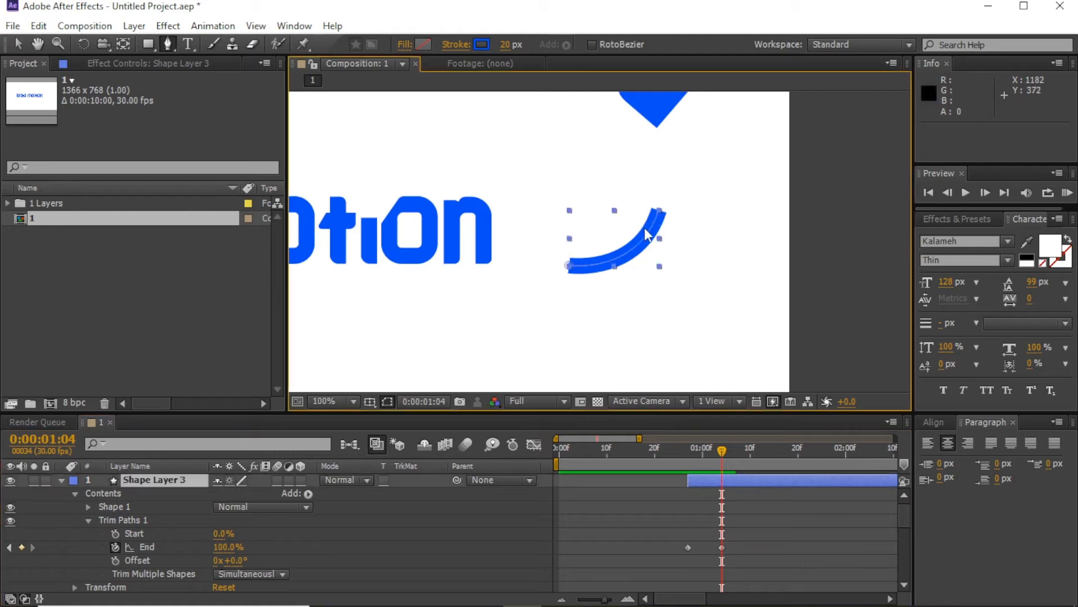
pyautogui.moveTo(658, 210); pyautogui.dragTo(664, 190)
pyautogui.hotkey('ctrl', 'z')
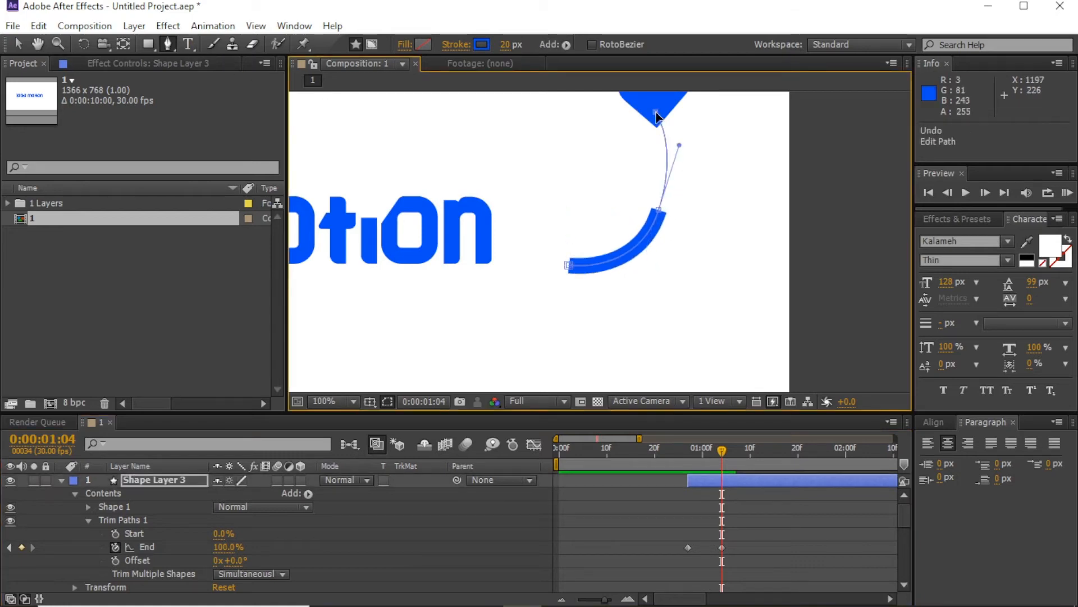
pyautogui.moveTo(677, 152)
pyautogui.mouseDown()
pyautogui.moveTo(674, 222)
pyautogui.moveTo(676, 185)
pyautogui.mouseUp()
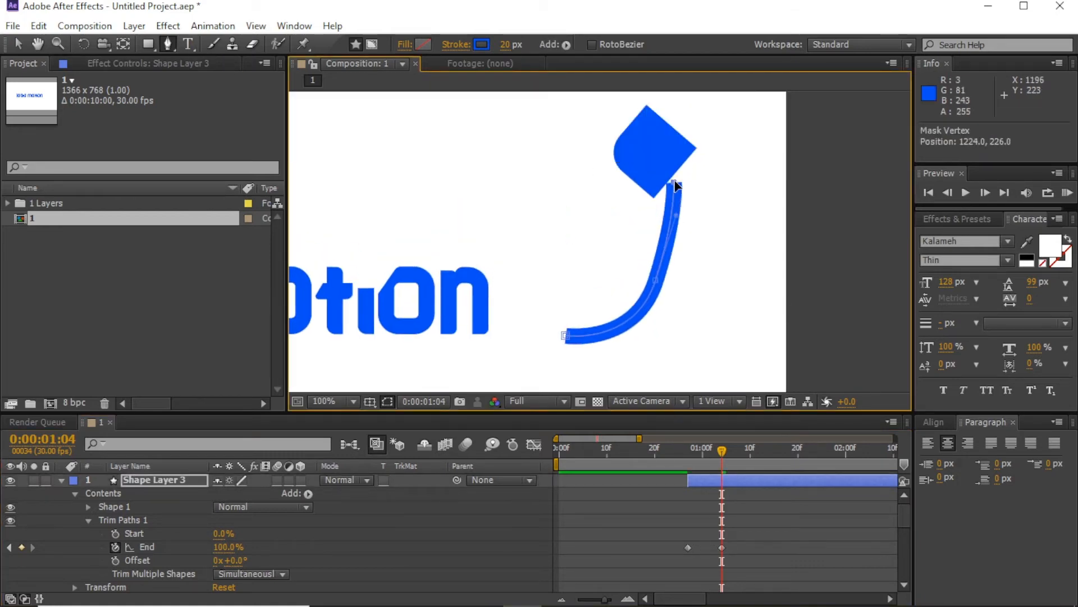
pyautogui.moveTo(657, 285); pyautogui.dragTo(684, 227)
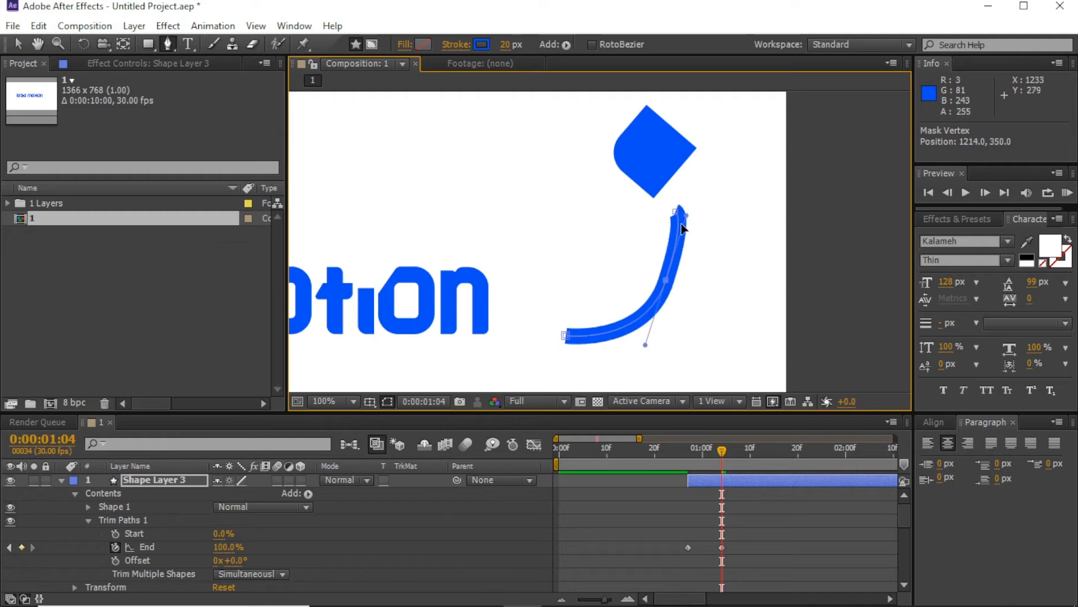
pyautogui.hotkey('ctrl', 'z')
pyautogui.hotkey('ctrl', 'z')
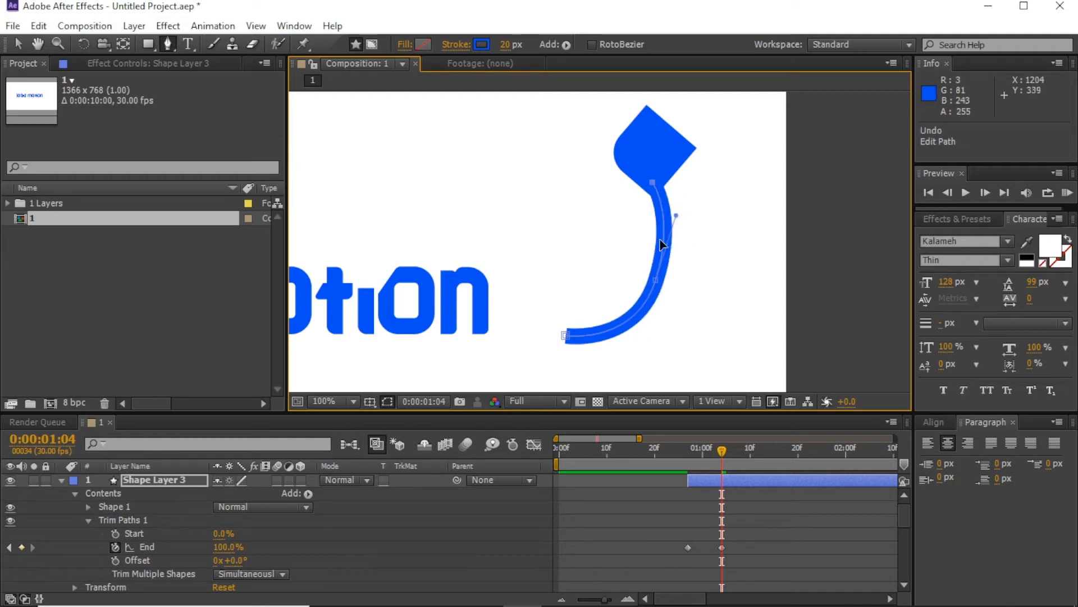
pyautogui.moveTo(716, 470)
pyautogui.mouseDown()
pyautogui.moveTo(703, 456)
pyautogui.moveTo(754, 456)
pyautogui.moveTo(668, 467)
pyautogui.moveTo(722, 461)
pyautogui.moveTo(709, 460)
pyautogui.mouseUp()
# Step: Keyframe Trim Paths Start from 0% to 100% a few frames after End completes
pyautogui.click(115, 533)
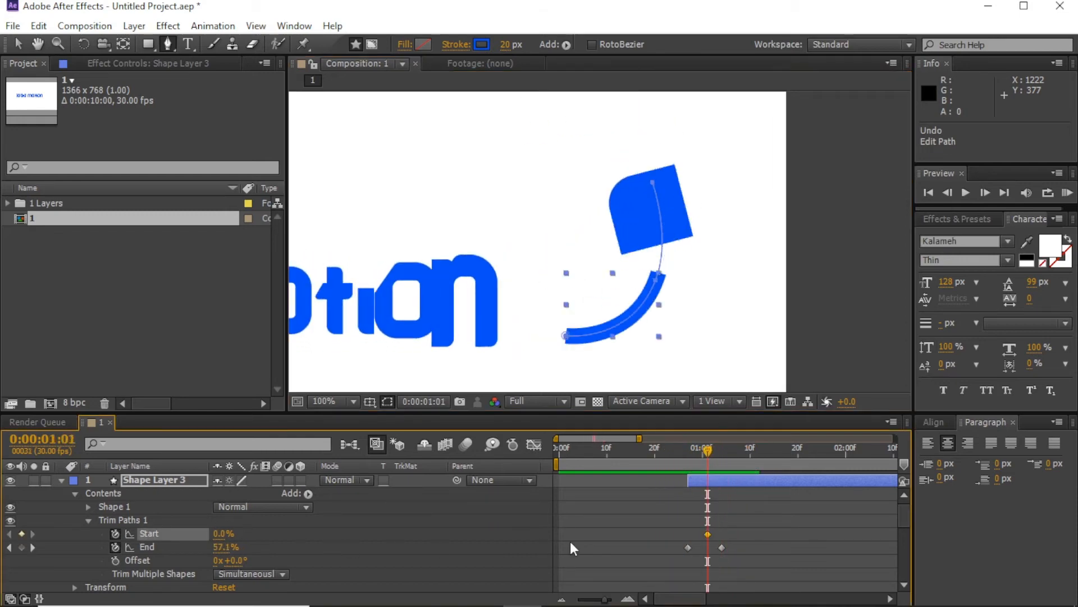
pyautogui.click(732, 452)
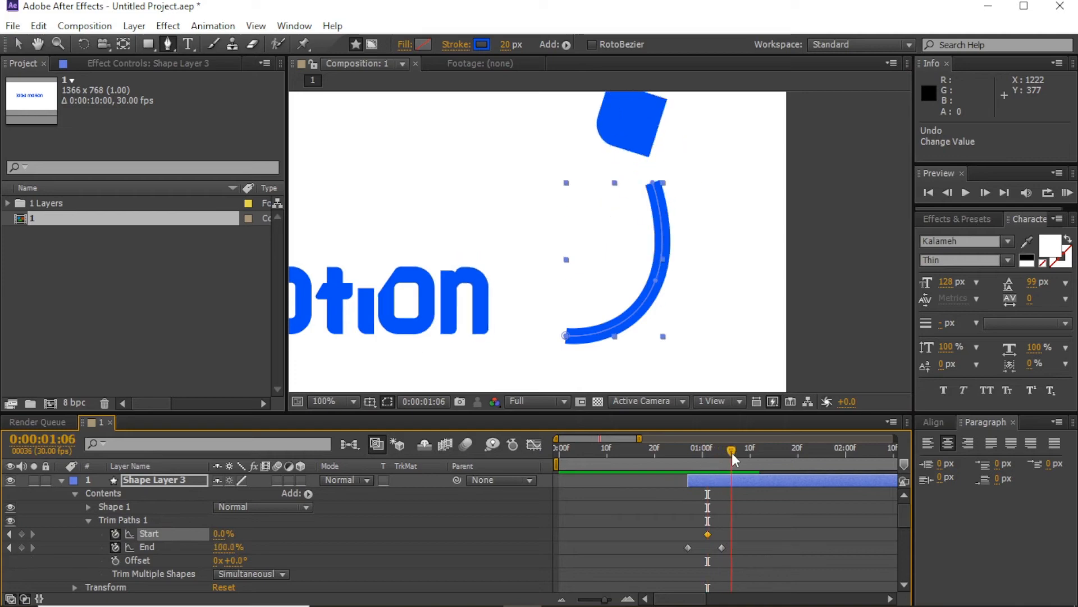
pyautogui.moveTo(222, 533)
pyautogui.mouseDown()
pyautogui.moveTo(201, 533)
pyautogui.moveTo(581, 541)
pyautogui.mouseUp()
pyautogui.moveTo(671, 454)
pyautogui.mouseDown()
pyautogui.moveTo(766, 462)
pyautogui.moveTo(611, 476)
pyautogui.mouseUp()
pyautogui.scroll(-1, 543, 372)
pyautogui.moveTo(429, 290); pyautogui.dragTo(599, 262)
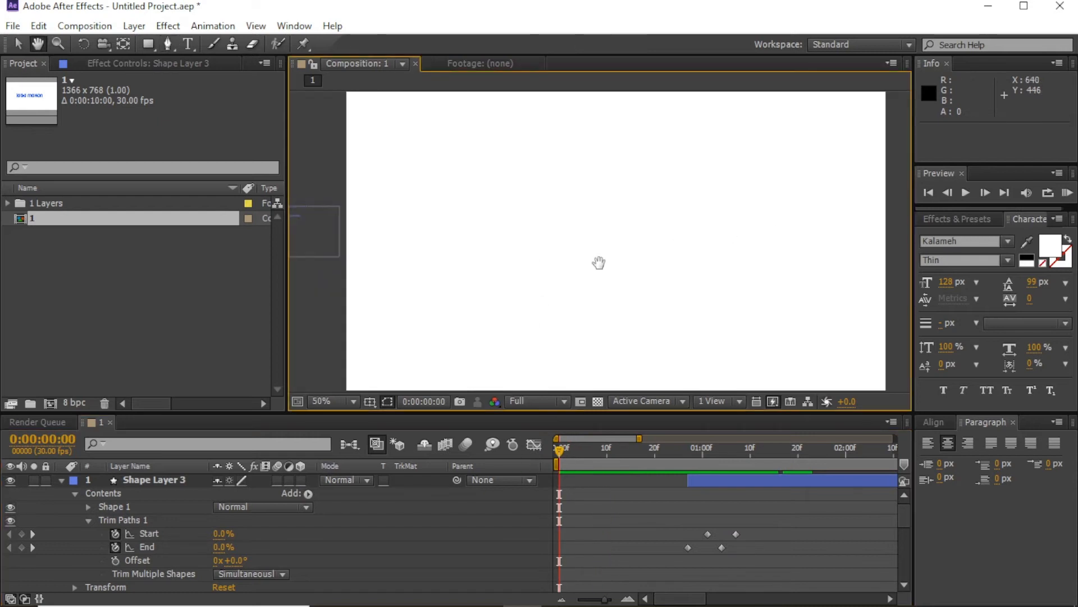
# Step: Fit the whole composition in the viewer and preview the animation
pyautogui.moveTo(706, 268); pyautogui.dragTo(670, 270)
pyautogui.click(324, 401)
pyautogui.click(339, 117)
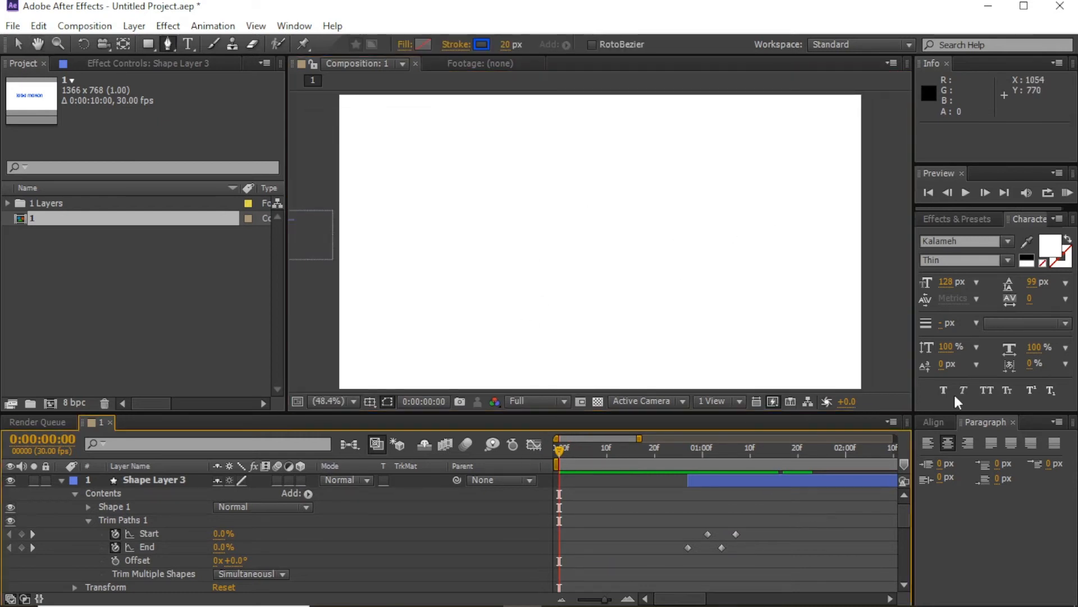
pyautogui.click(1067, 192)
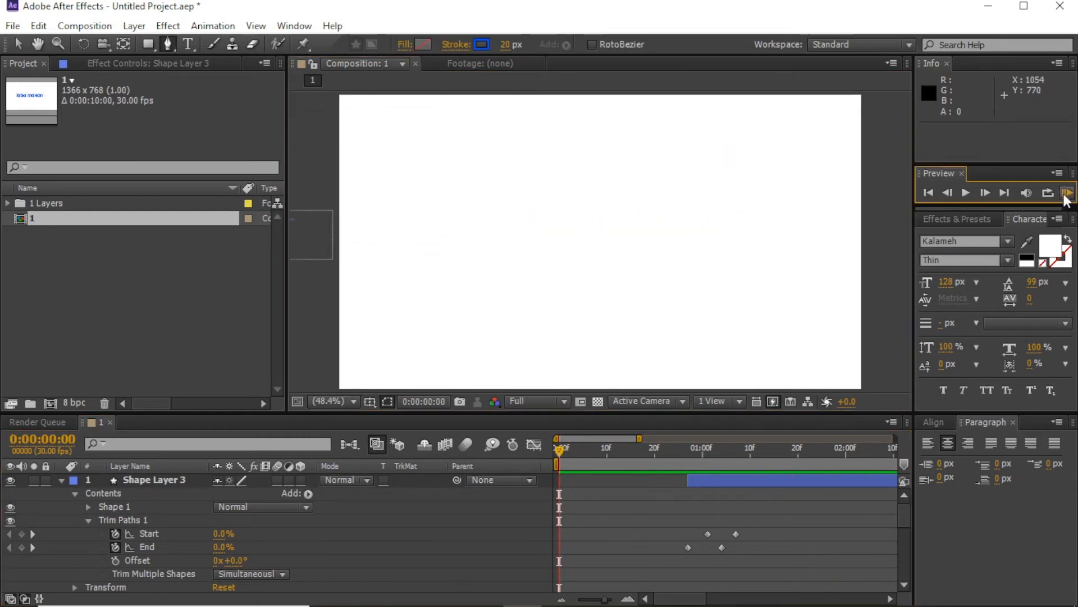
pyautogui.press('space')
# Step: Stretch the four Trim Paths keyframes later to slow the streak, then preview to about 1:22
pyautogui.moveTo(755, 515); pyautogui.dragTo(645, 568)
pyautogui.moveTo(736, 534); pyautogui.dragTo(756, 533)
pyautogui.click(786, 518)
pyautogui.click(1065, 194)
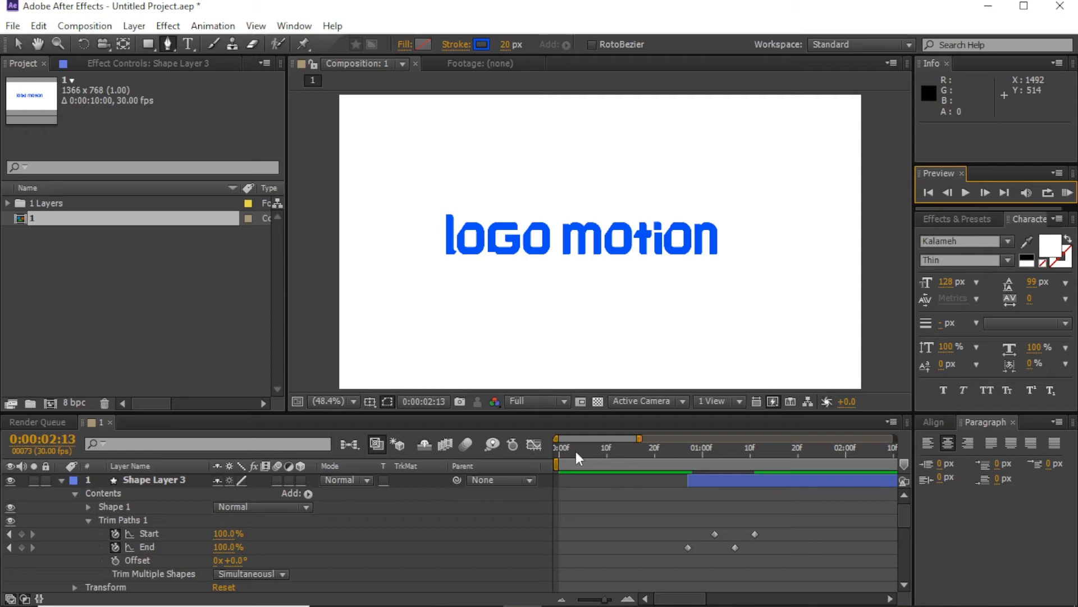
pyautogui.click(1066, 194)
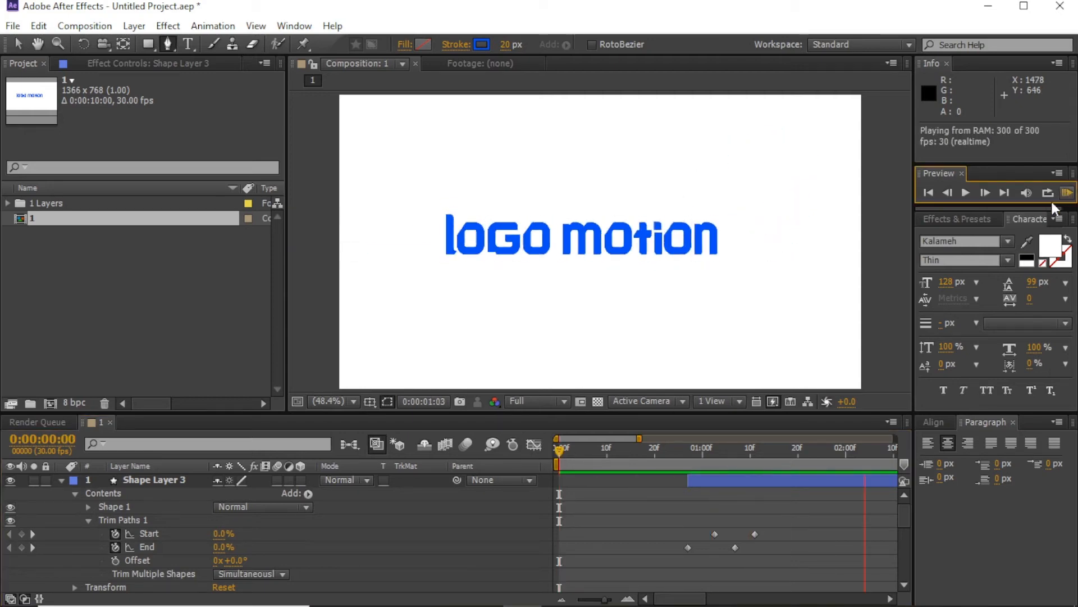
pyautogui.moveTo(696, 459); pyautogui.dragTo(837, 456)
# Step: Reveal every keyframed property on all layers, then collapse them and deselect
pyautogui.click(18, 44)
pyautogui.scroll(-2, 767, 246)
pyautogui.click(768, 246)
pyautogui.scroll(2, 635, 250)
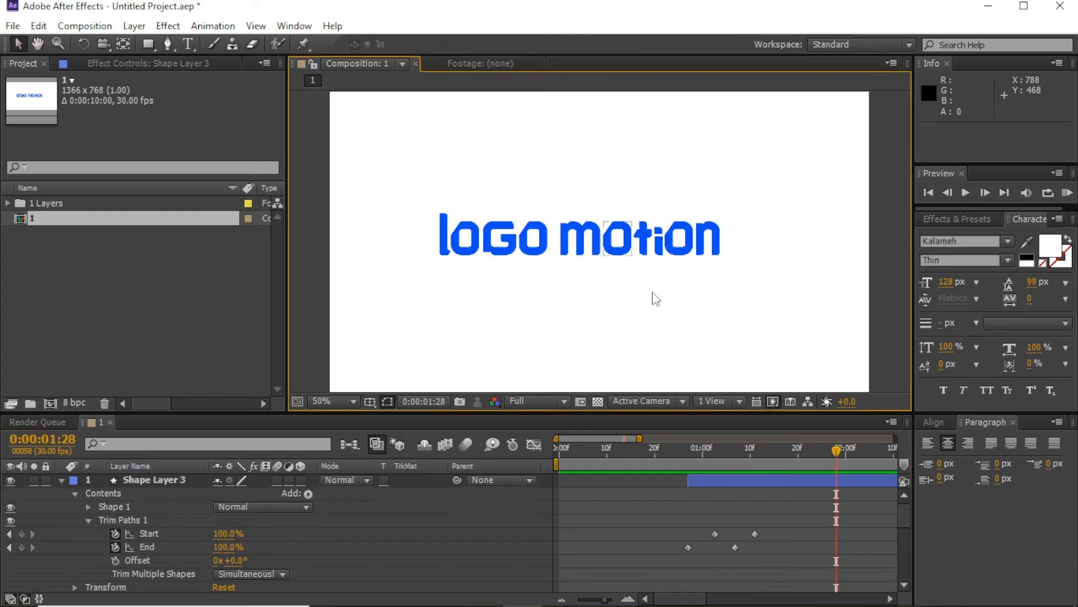
pyautogui.hotkey('ctrl', 'a')
pyautogui.press('u')
pyautogui.press('u')
pyautogui.click(626, 484)
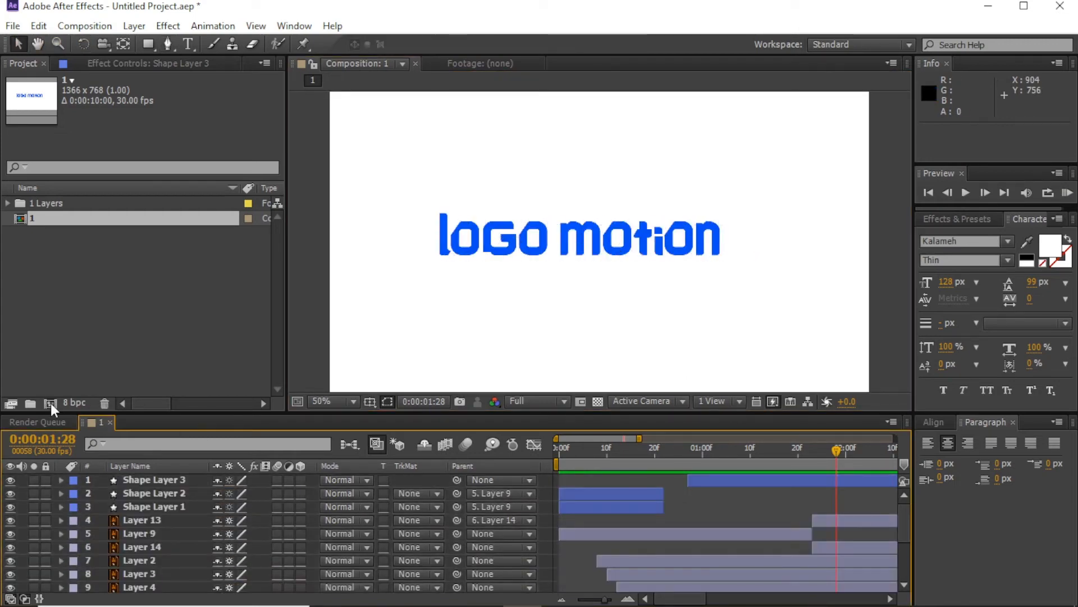
# Step: Create a new composition named 'logo motion'
pyautogui.click(50, 404)
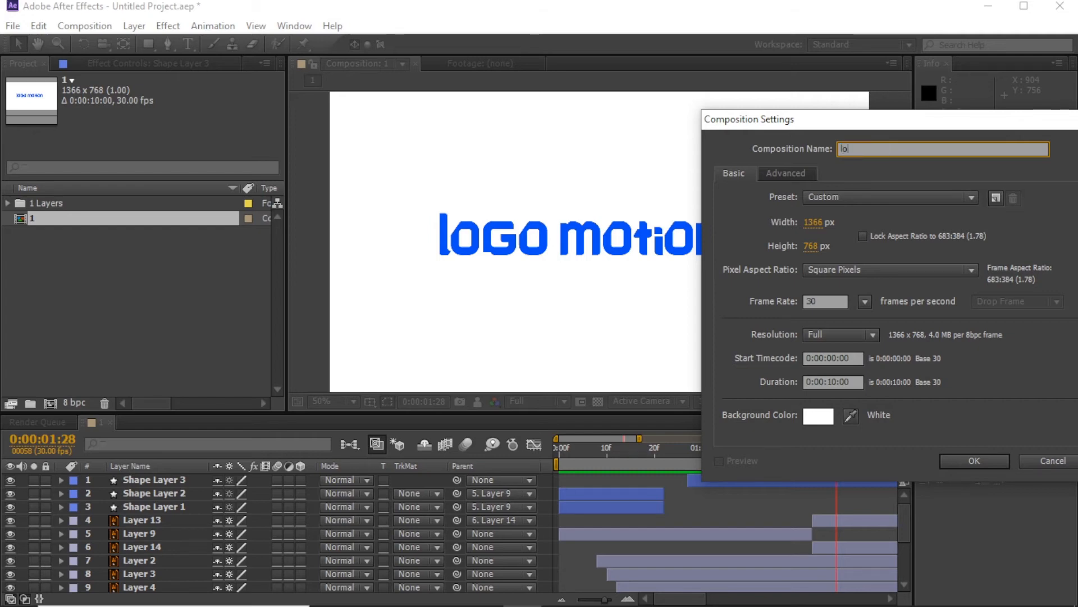
pyautogui.write('logo motion')
pyautogui.press('Return')
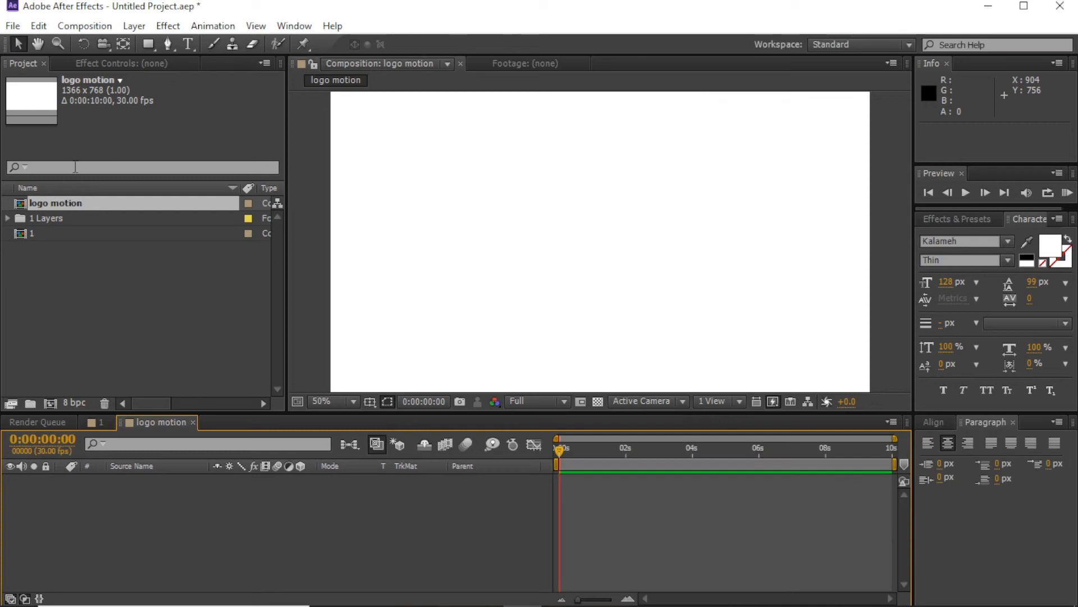
# Step: Nest composition 1 in it, preview the logo around 1:25, and duplicate the layer
pyautogui.moveTo(32, 238); pyautogui.dragTo(50, 483)
pyautogui.moveTo(559, 449); pyautogui.dragTo(618, 460)
pyautogui.click(1067, 193)
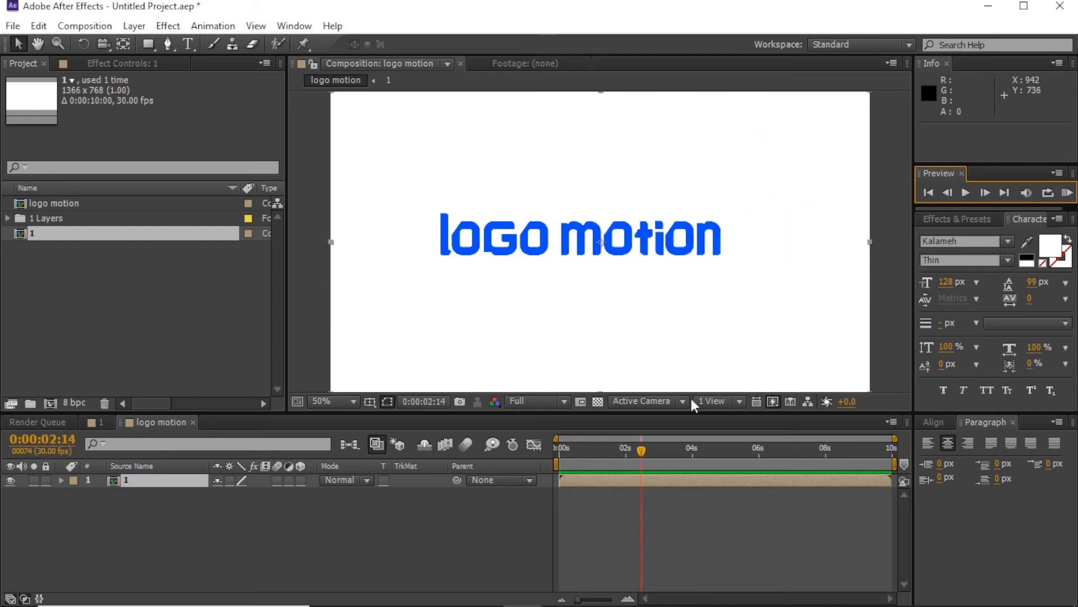
pyautogui.click(623, 466)
pyautogui.hotkey('ctrl', 'd')
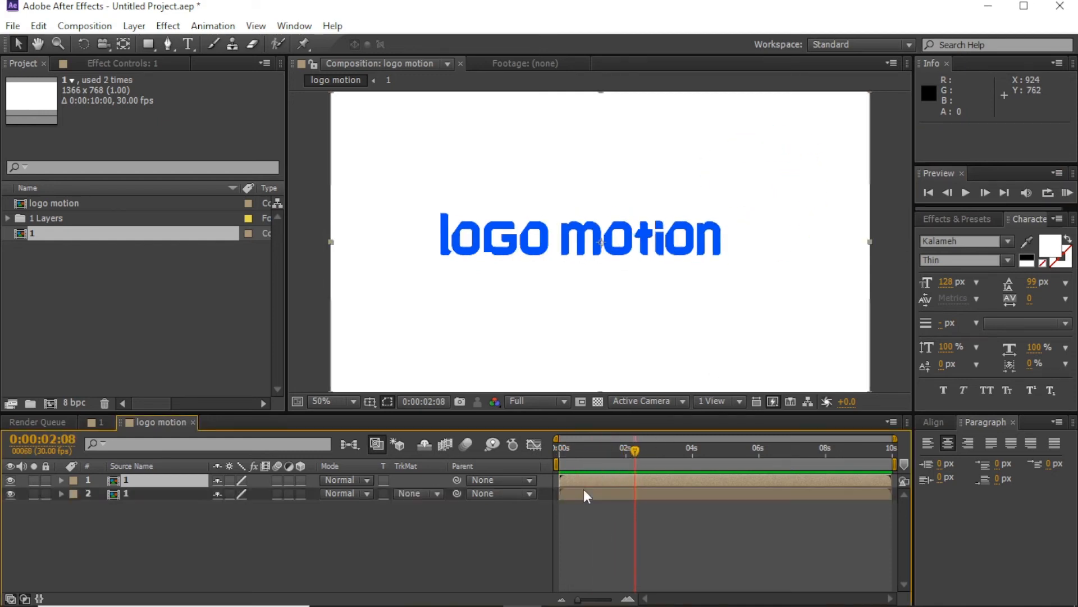
# Step: Apply the Fill effect to layer 2 and shift layer 1 one frame later
pyautogui.hotkey('ctrl', '5')
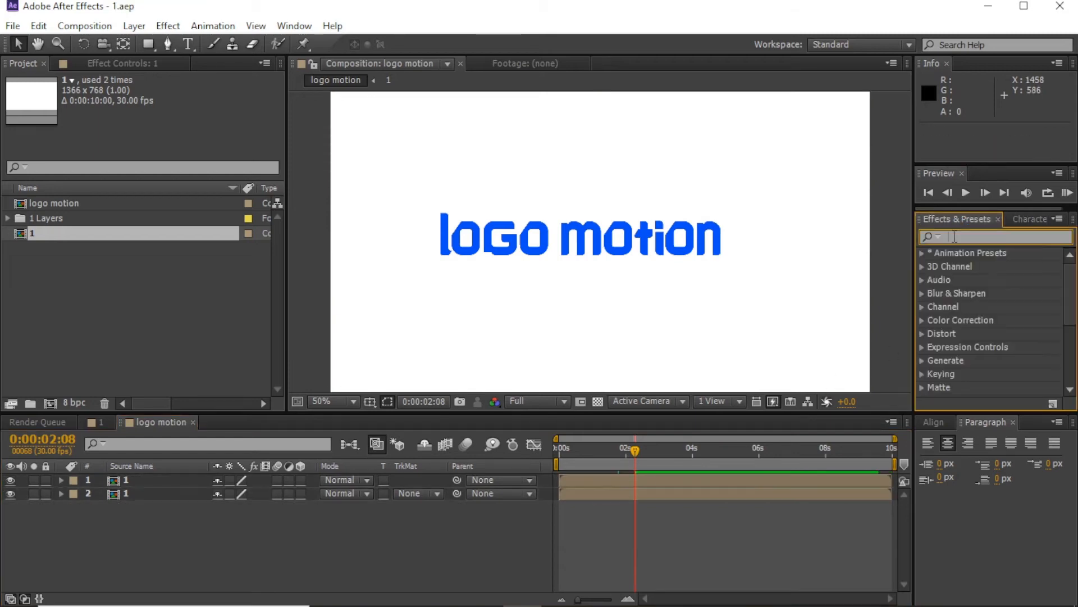
pyautogui.write('fill')
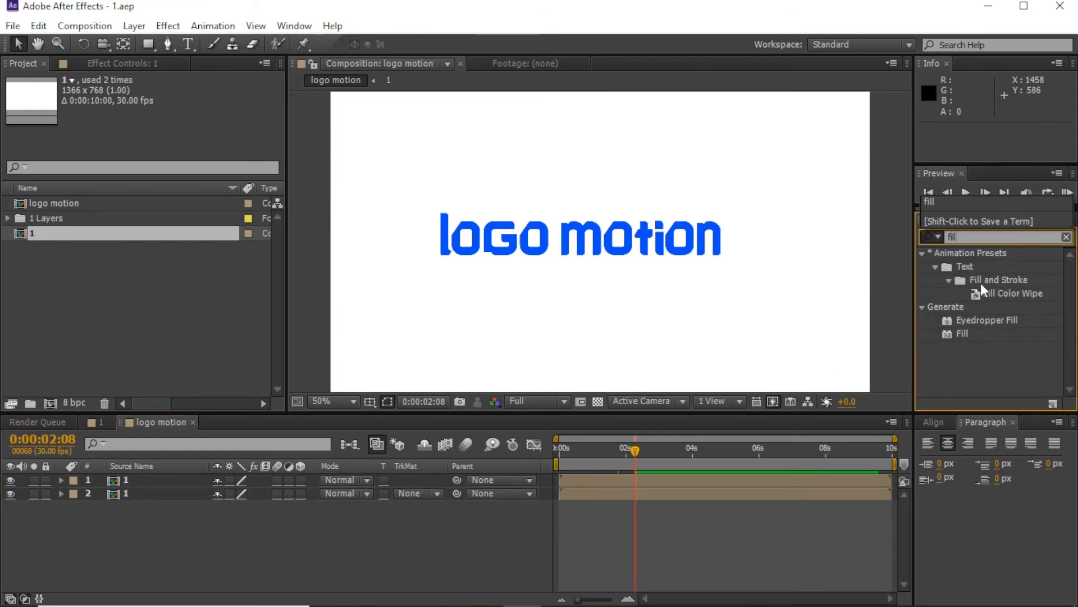
pyautogui.moveTo(962, 334); pyautogui.dragTo(809, 523)
pyautogui.doubleClick(628, 599)
pyautogui.moveTo(568, 481); pyautogui.dragTo(658, 456)
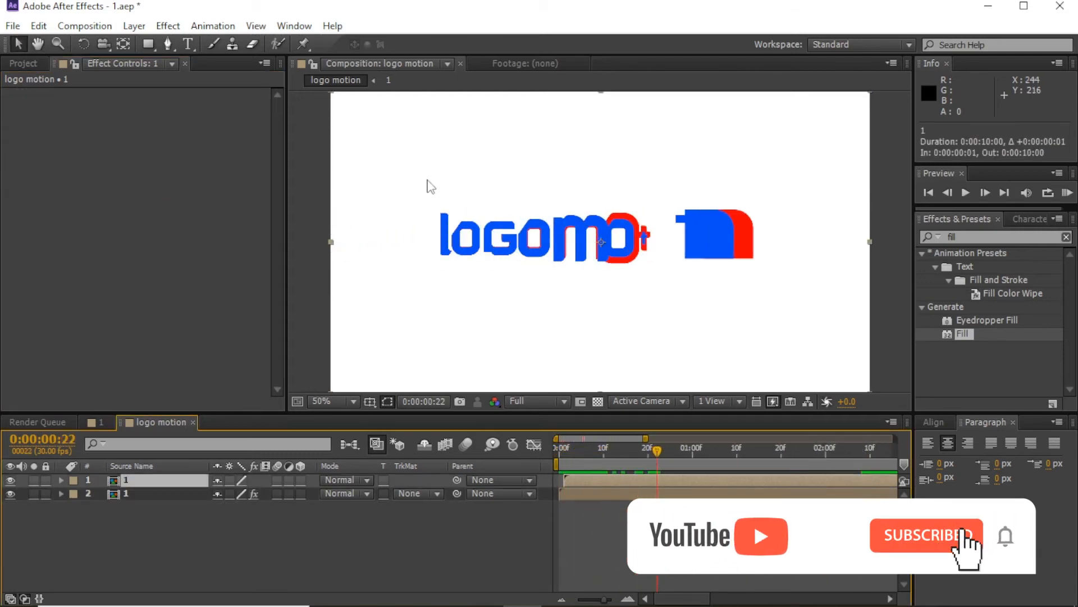
# Step: Set layer 2's Fill colour to cyan and check the offset copies at the start
pyautogui.click(567, 492)
pyautogui.click(163, 134)
pyautogui.moveTo(664, 516); pyautogui.dragTo(678, 422)
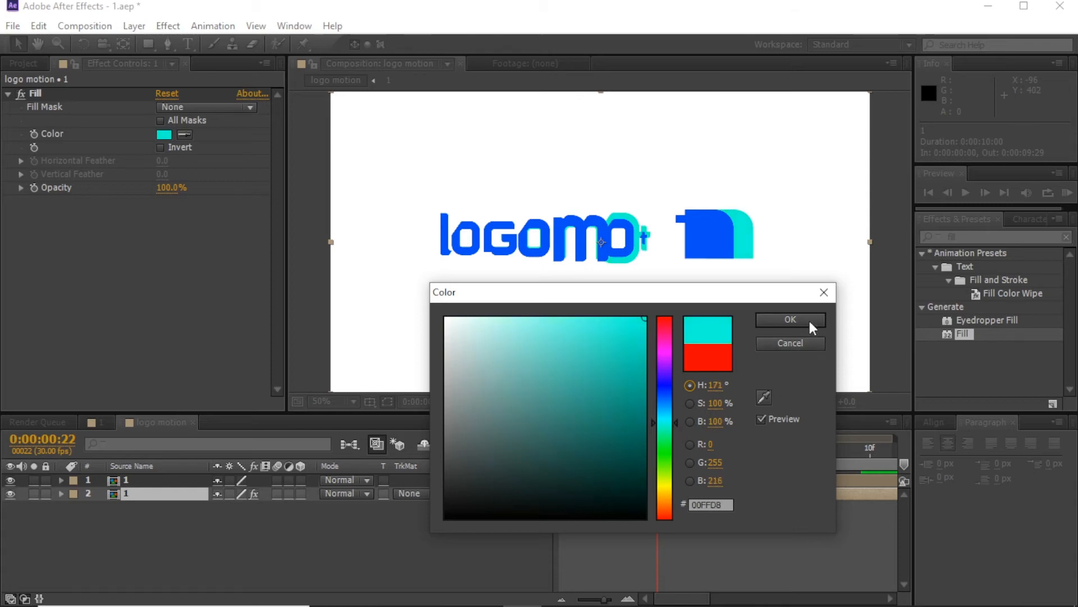
pyautogui.click(810, 321)
pyautogui.moveTo(562, 451); pyautogui.dragTo(750, 463)
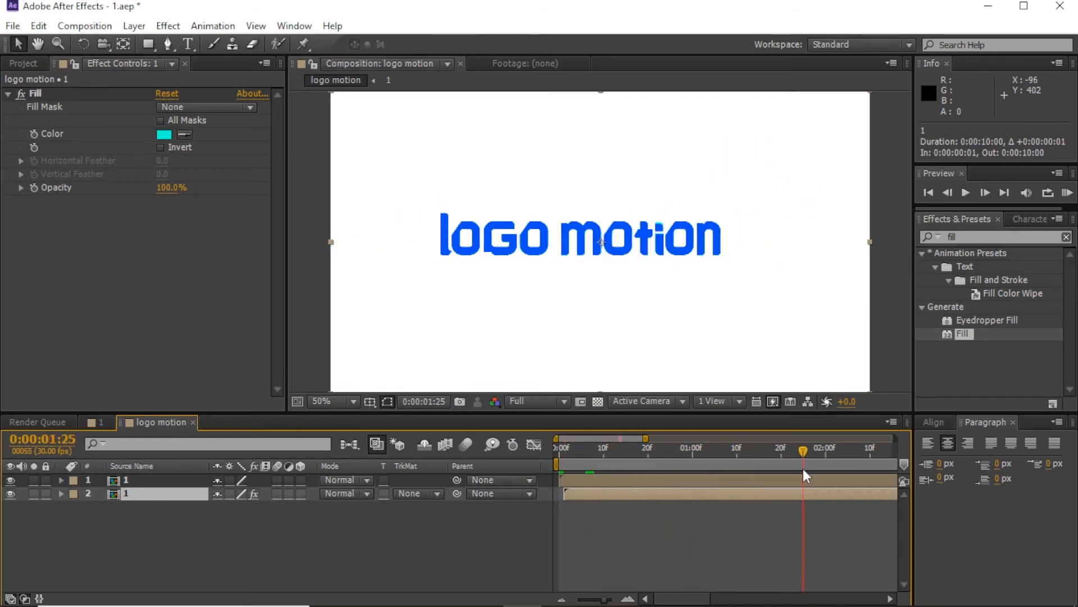
# Step: Zoom in on the logo and split layer 1 at the current time
pyautogui.click(722, 481)
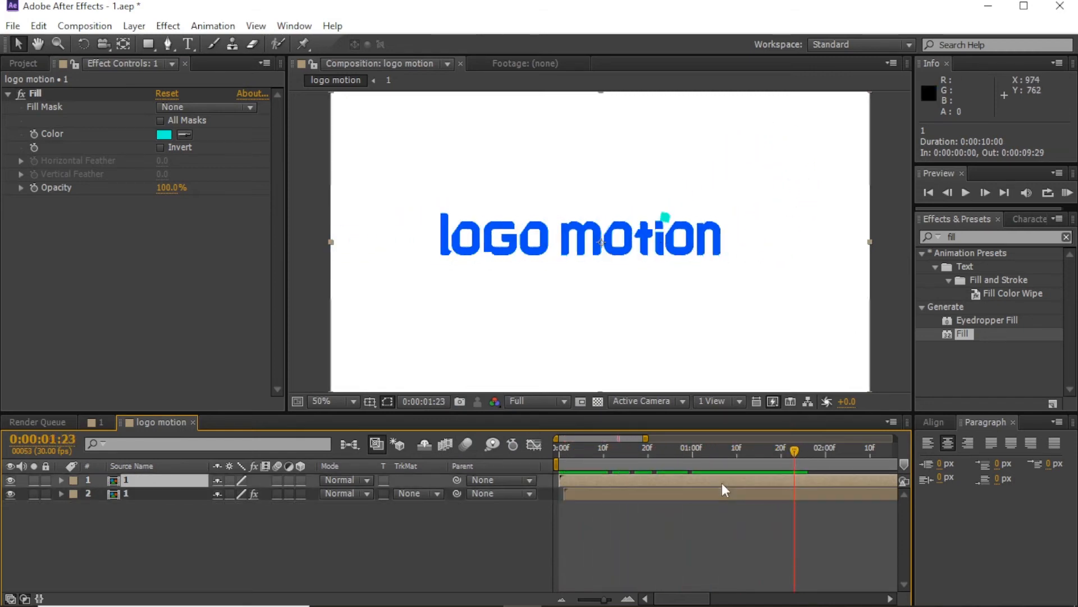
pyautogui.press('.')
pyautogui.scroll(-2, 663, 306)
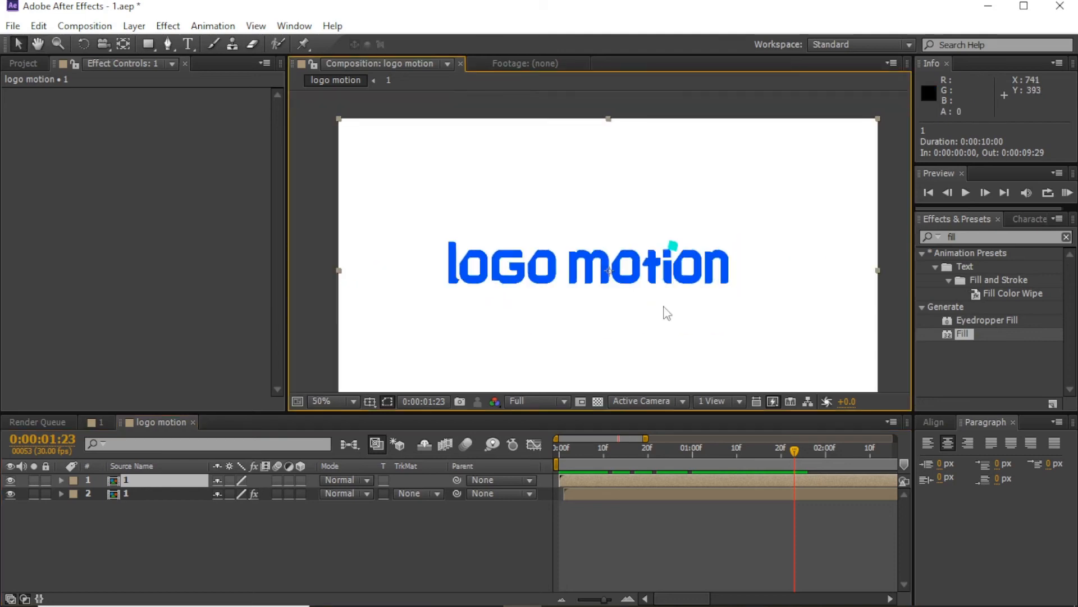
pyautogui.hotkey('ctrl', 'shift', 'd')
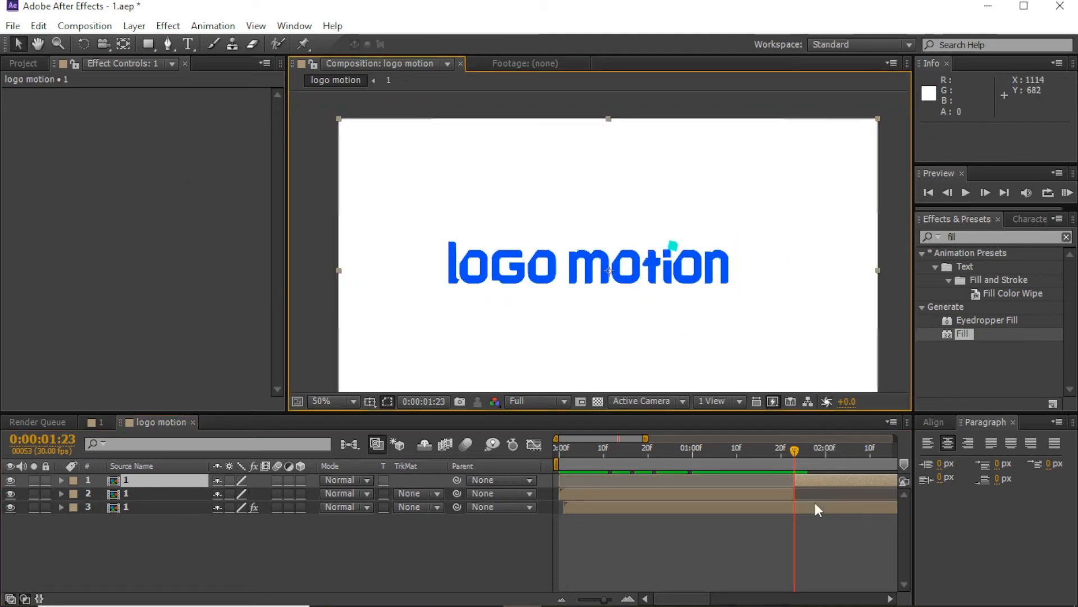
# Step: Mask the logo's lower strip with a rectangle, then duplicate and move the copy's mask to the top half
pyautogui.press('q')
pyautogui.moveTo(399, 266); pyautogui.dragTo(792, 308)
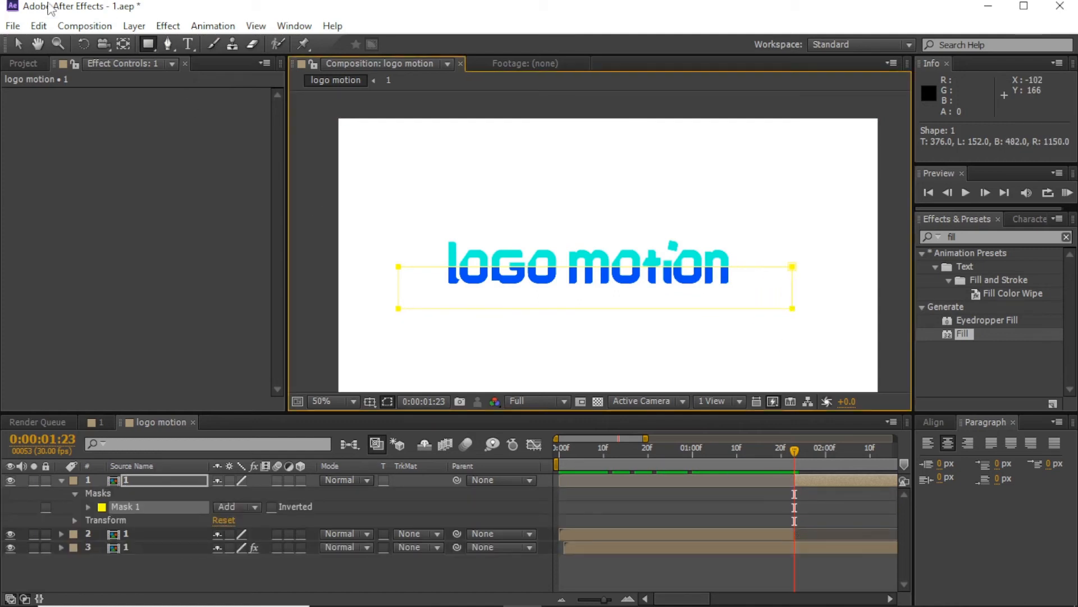
pyautogui.press('v')
pyautogui.click(809, 481)
pyautogui.hotkey('ctrl', 'd')
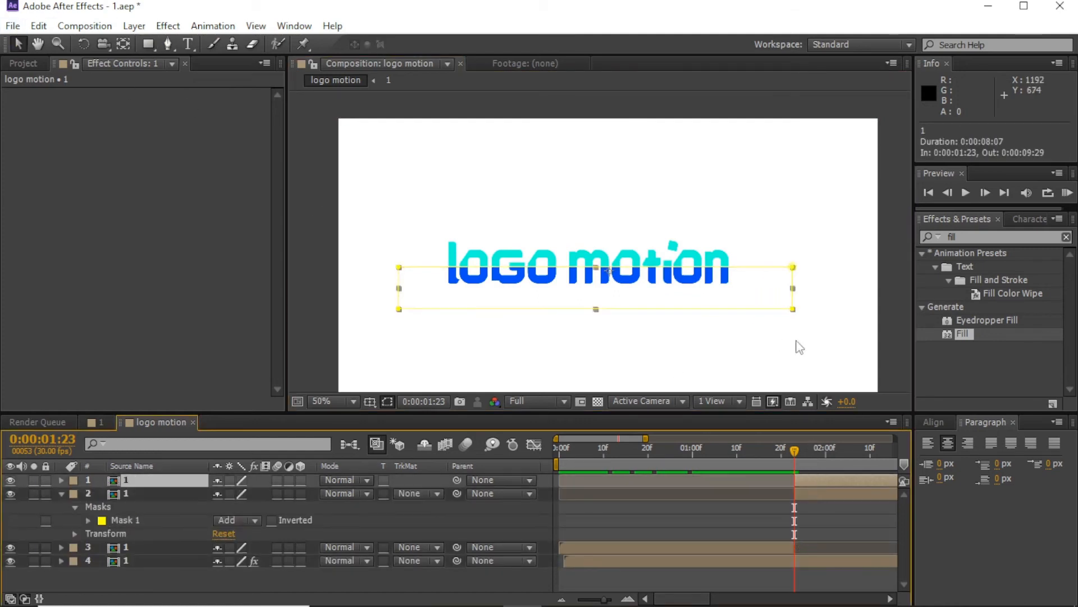
pyautogui.click(793, 309)
pyautogui.moveTo(819, 302); pyautogui.dragTo(331, 336)
pyautogui.moveTo(399, 307); pyautogui.dragTo(399, 209)
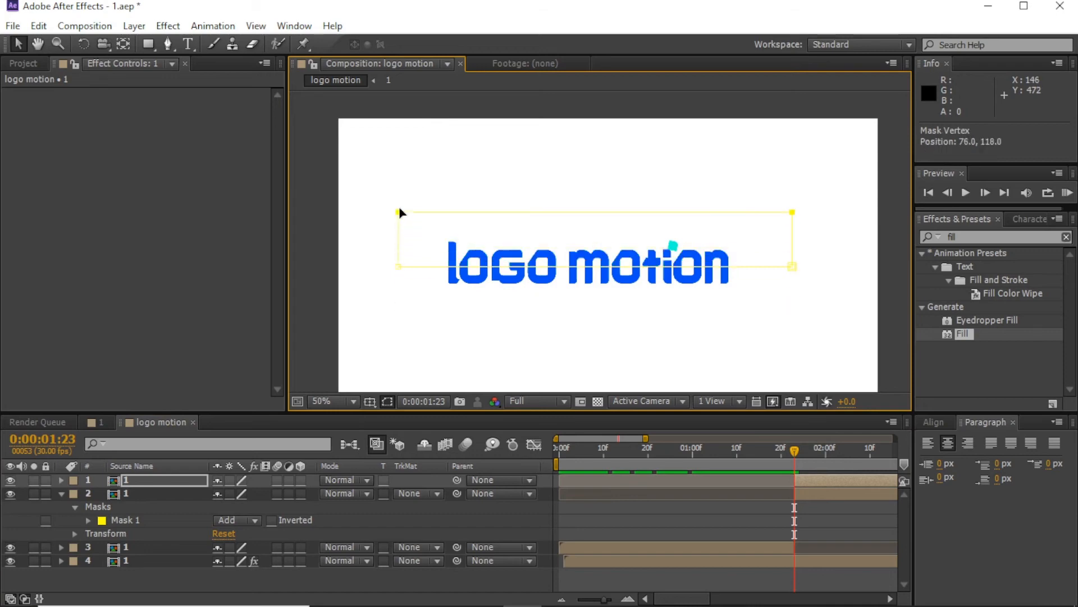
# Step: Offset layer 1's masked logo strip sideways to the right
pyautogui.click(20, 43)
pyautogui.click(770, 577)
pyautogui.click(813, 481)
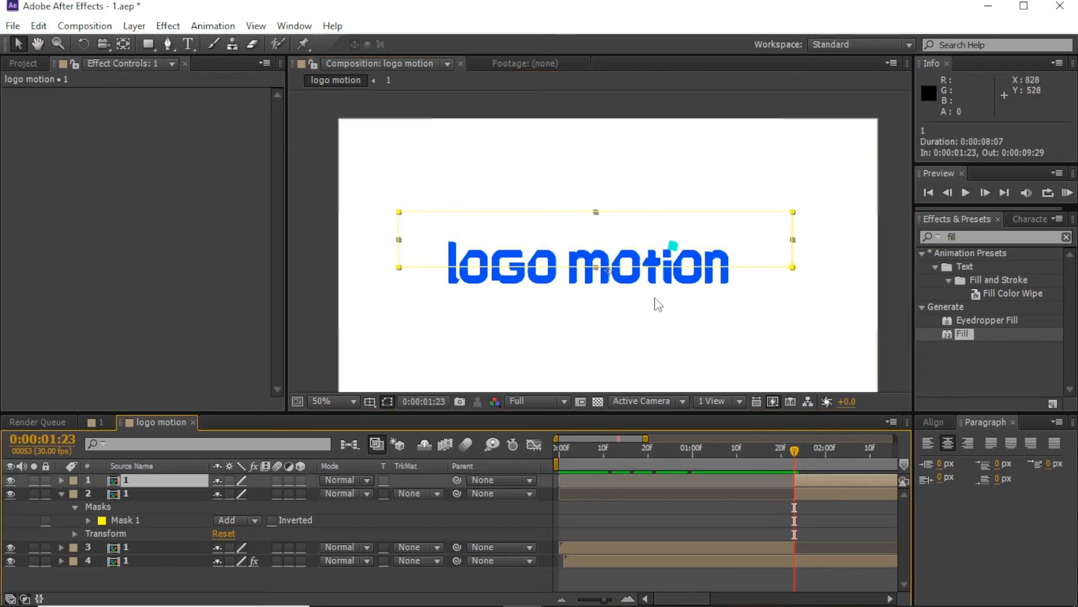
pyautogui.moveTo(643, 263); pyautogui.dragTo(631, 259)
pyautogui.moveTo(808, 494); pyautogui.dragTo(811, 495)
pyautogui.hotkey('ctrl', 'z')
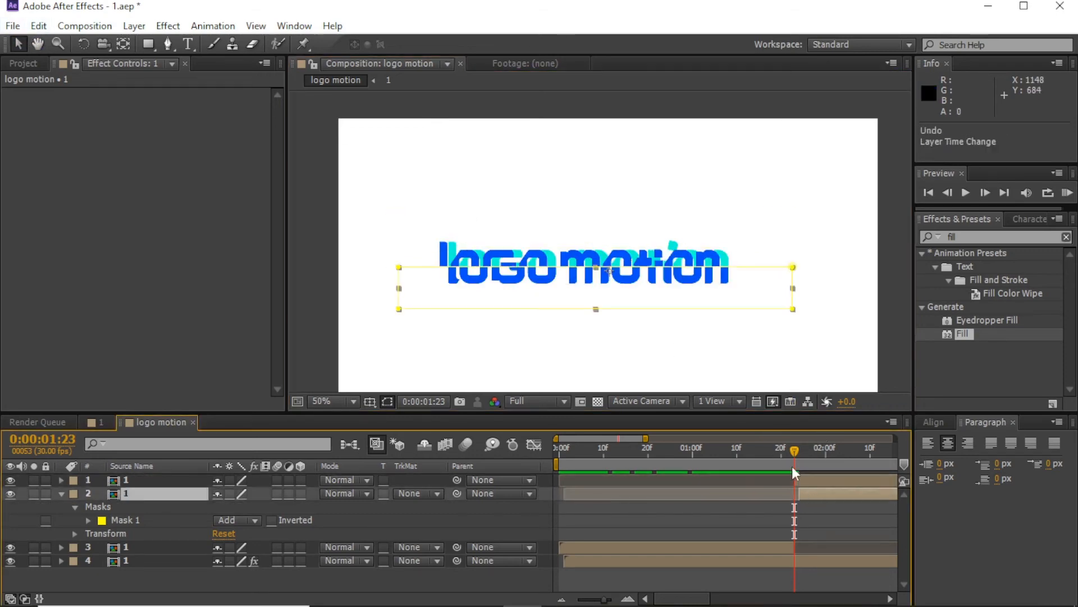
pyautogui.hotkey('ctrl', 'z')
pyautogui.moveTo(706, 256); pyautogui.dragTo(677, 281)
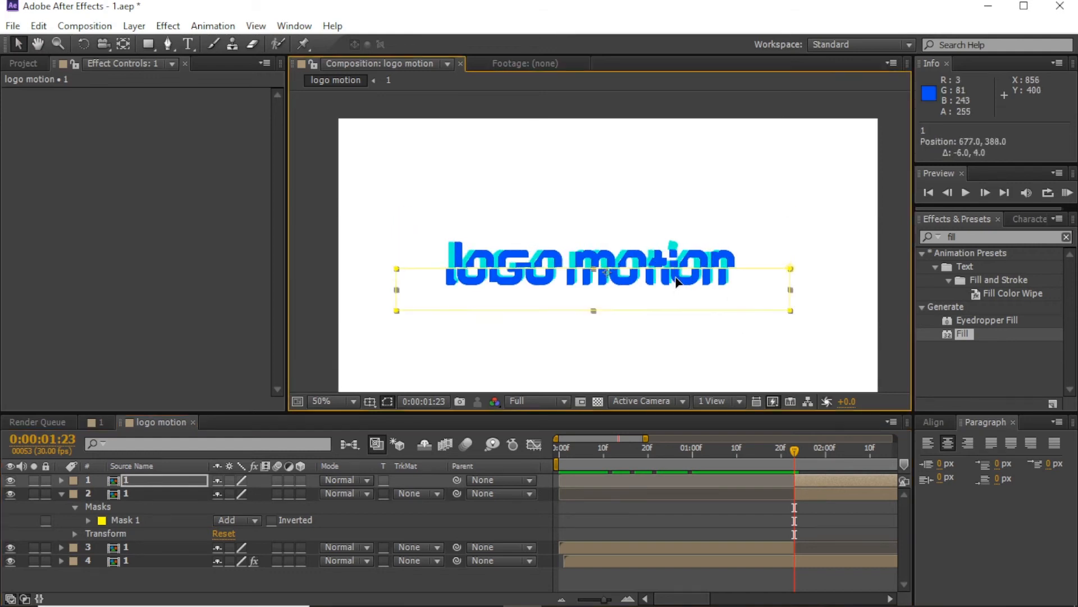
pyautogui.click(779, 513)
# Step: Split both masked layers at 1:25
pyautogui.moveTo(796, 449); pyautogui.dragTo(805, 449)
pyautogui.click(811, 482)
pyautogui.keyDown('ctrl'); pyautogui.click(811, 497); pyautogui.keyUp('ctrl')
pyautogui.hotkey('ctrl', 'shift', 'd')
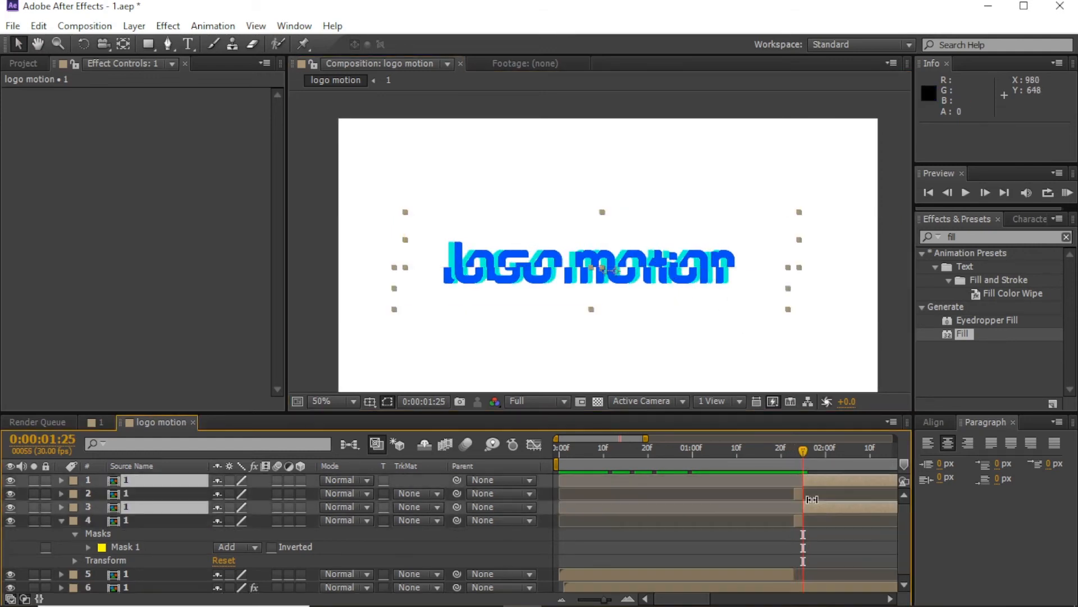
# Step: Delete the split-off later halves and extend a copy of layer 3 to the composition's end
pyautogui.press('Delete')
pyautogui.click(787, 546)
pyautogui.hotkey('ctrl', 'd')
pyautogui.moveTo(794, 548); pyautogui.dragTo(898, 553)
pyautogui.click(561, 599)
pyautogui.click(560, 599)
pyautogui.moveTo(799, 548); pyautogui.dragTo(895, 548)
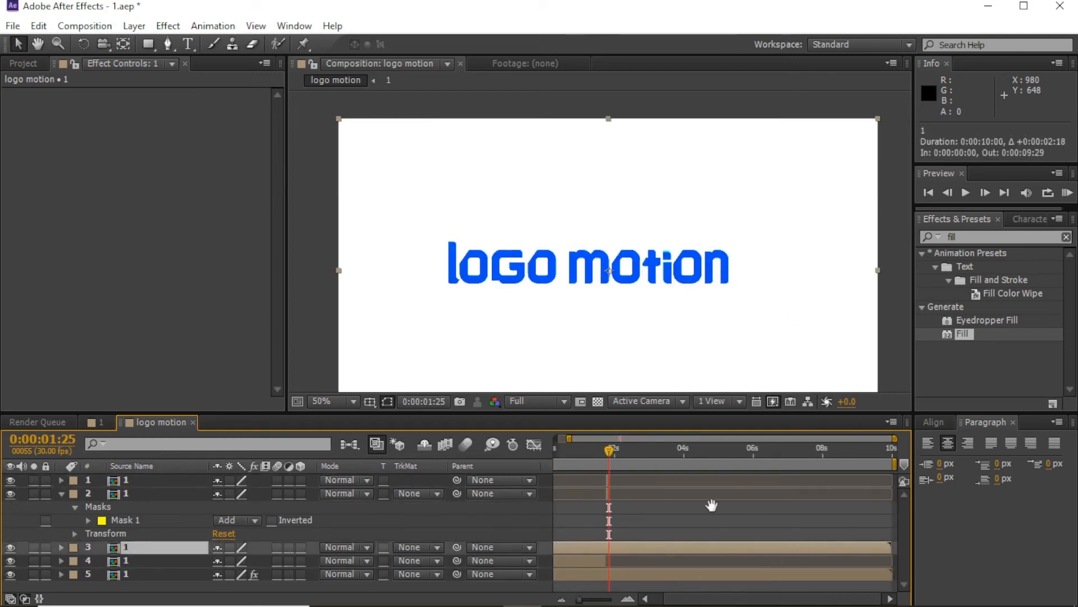
pyautogui.moveTo(710, 506); pyautogui.dragTo(886, 512)
pyautogui.hotkey('ctrl', 'shift', 'd')
pyautogui.press('Delete')
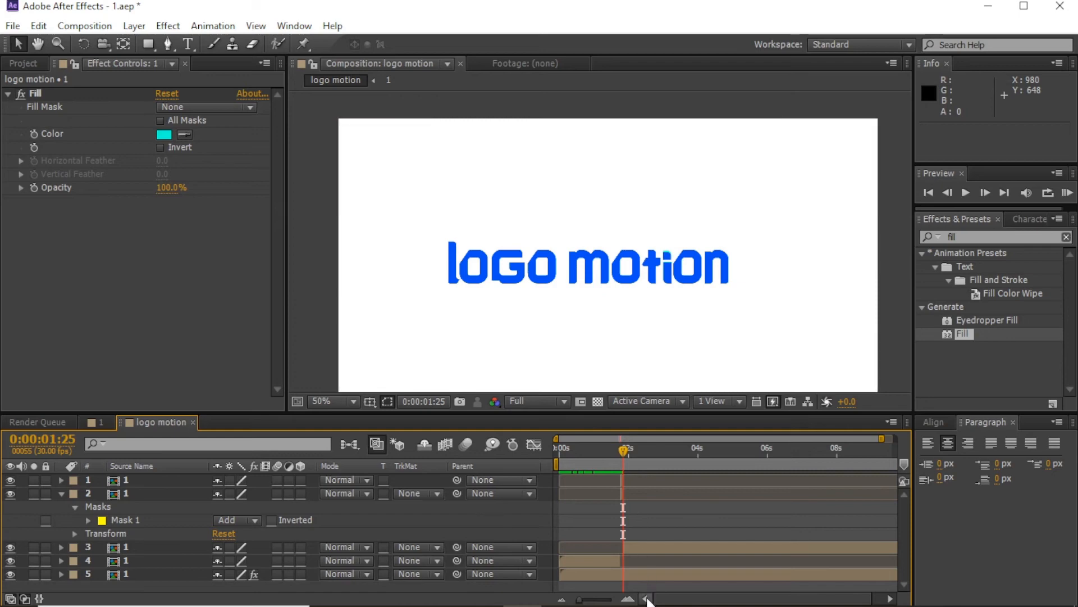
# Step: Make both glitch layers start at 1:25 and extend them two frames, then preview
pyautogui.click(628, 599)
pyautogui.click(628, 599)
pyautogui.click(628, 599)
pyautogui.moveTo(657, 499); pyautogui.dragTo(778, 498)
pyautogui.moveTo(697, 456); pyautogui.dragTo(729, 474)
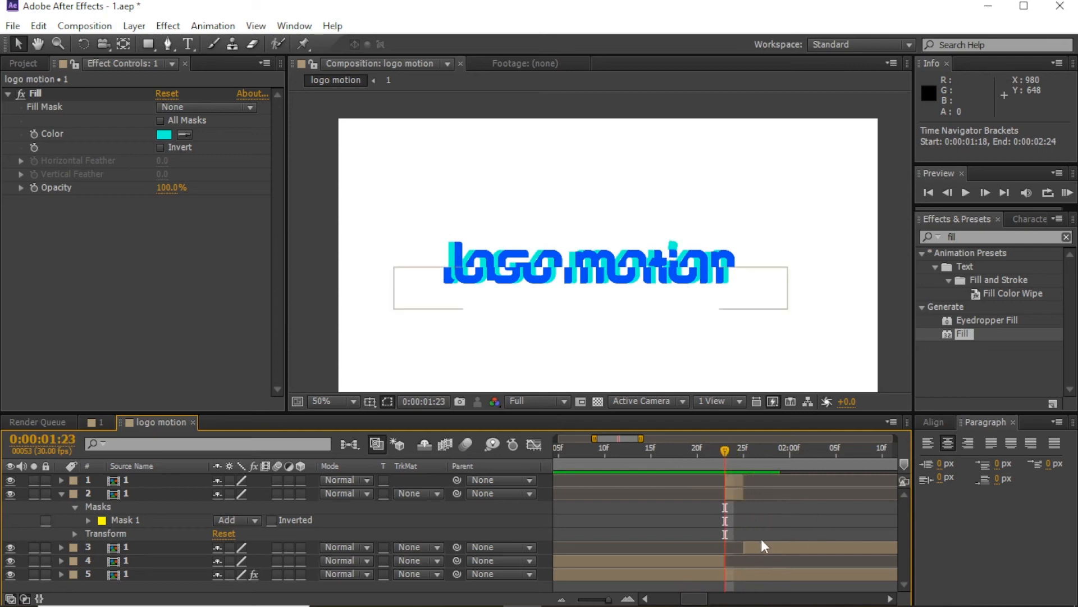
pyautogui.click(733, 489)
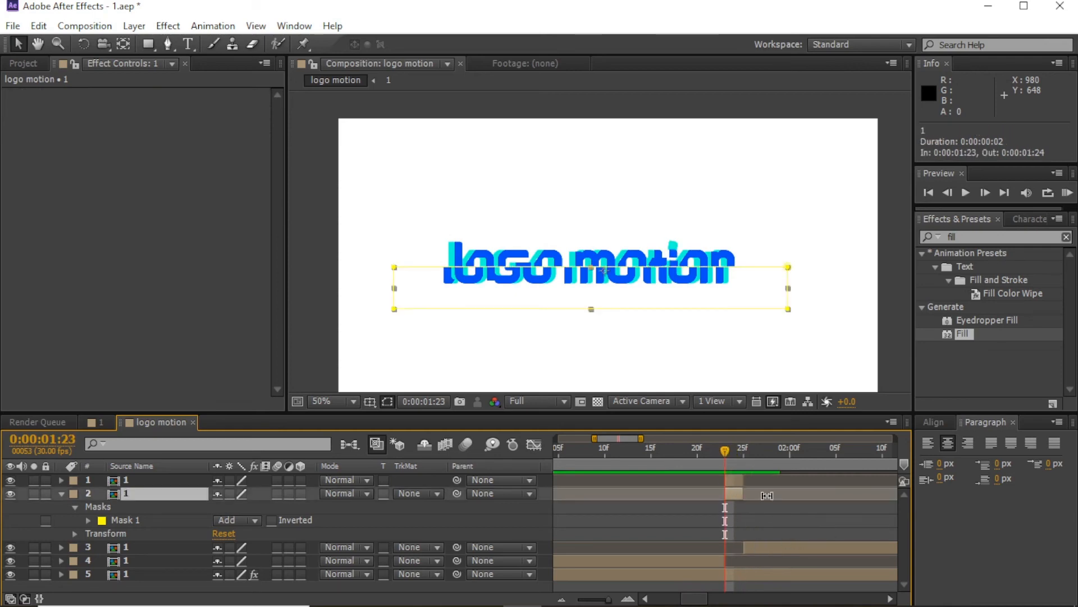
pyautogui.moveTo(742, 481); pyautogui.dragTo(762, 494)
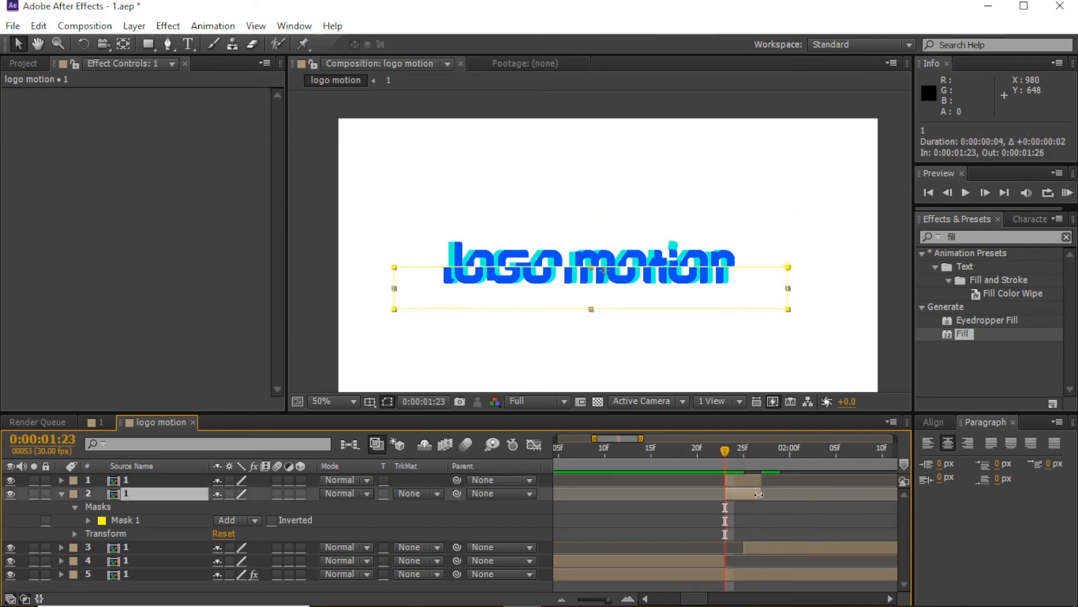
pyautogui.moveTo(745, 547)
pyautogui.mouseDown()
pyautogui.moveTo(765, 548)
pyautogui.moveTo(737, 561)
pyautogui.mouseUp()
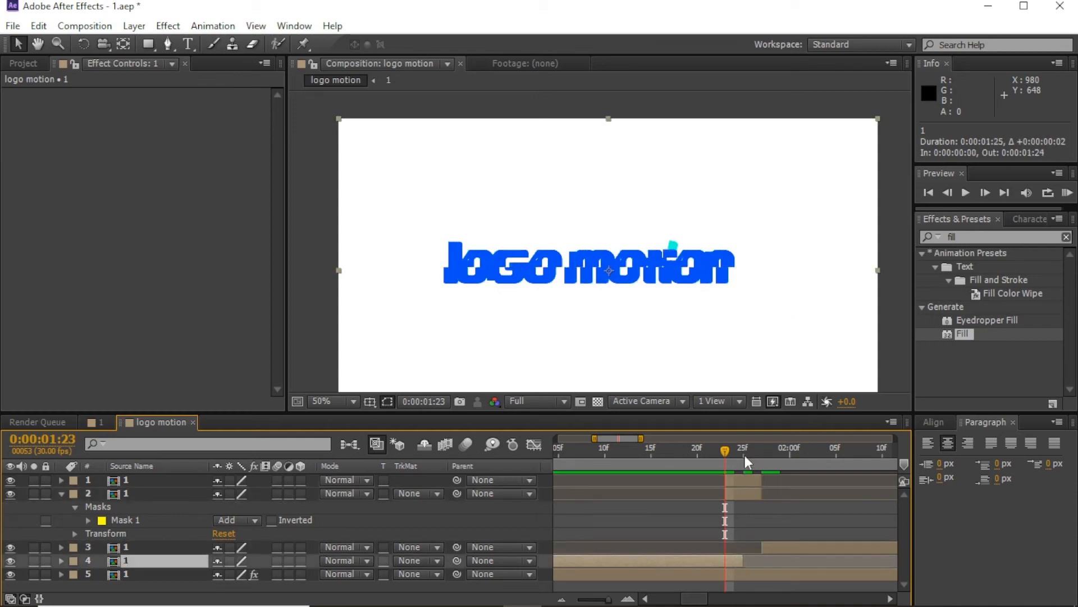
pyautogui.moveTo(726, 478); pyautogui.dragTo(745, 494)
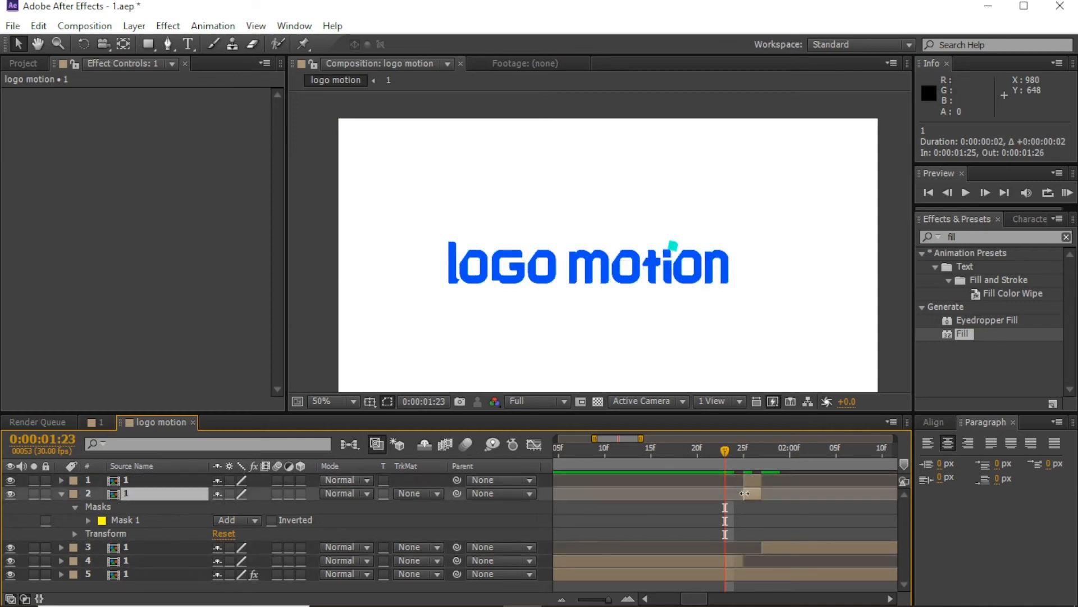
pyautogui.moveTo(726, 452); pyautogui.dragTo(746, 452)
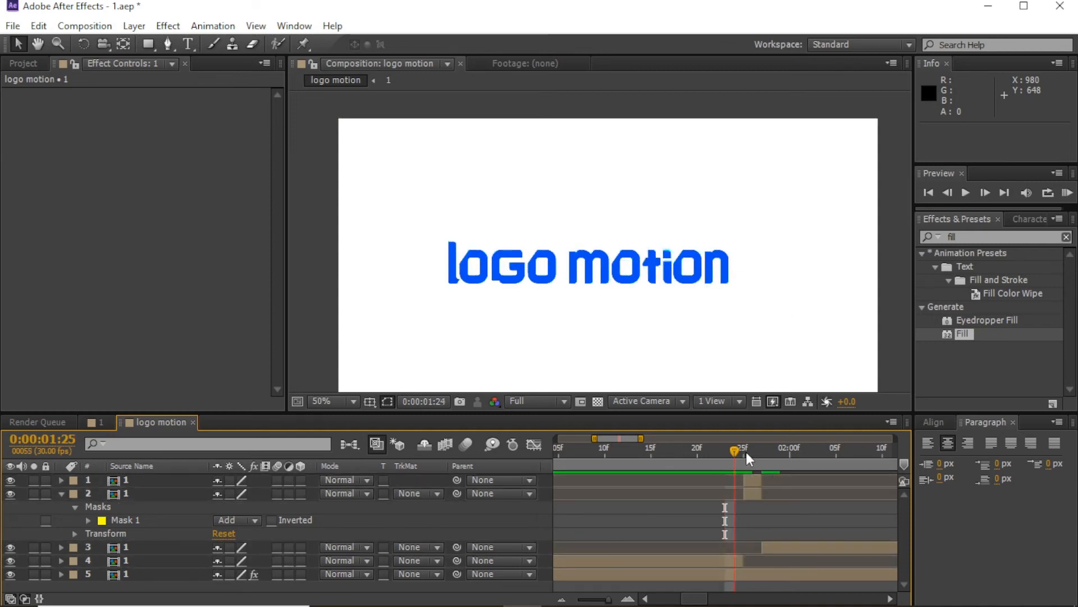
pyautogui.click(1068, 193)
pyautogui.press('space')
# Step: Extend the glitch layers' ends one frame and start the next layer a frame later
pyautogui.moveTo(761, 481); pyautogui.dragTo(770, 493)
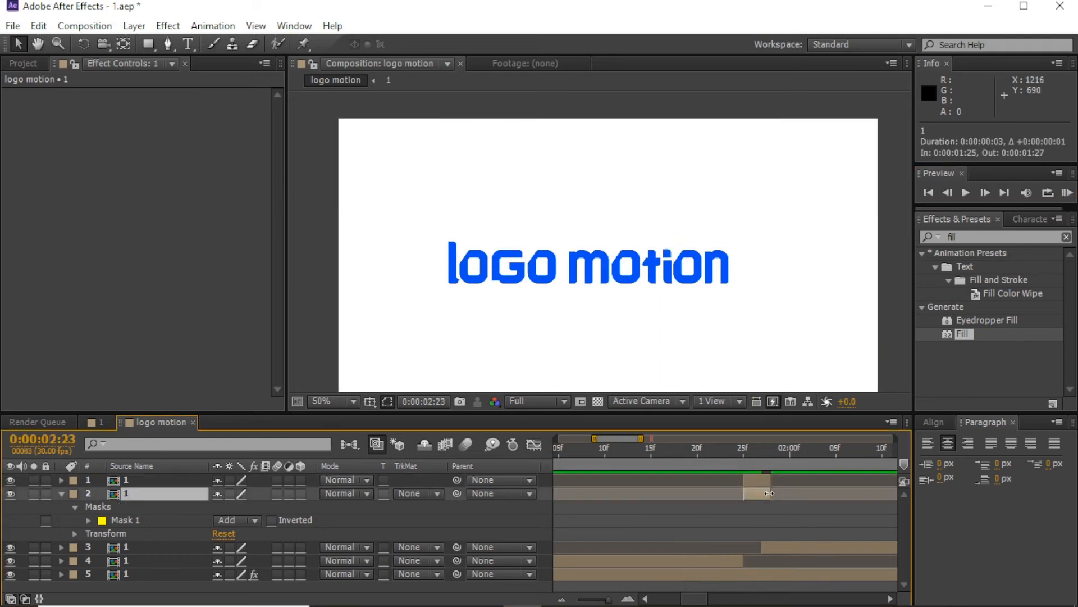
pyautogui.moveTo(765, 543); pyautogui.dragTo(774, 543)
pyautogui.click(797, 517)
pyautogui.moveTo(716, 452); pyautogui.dragTo(747, 491)
# Step: Shift both glitch layers 18 px down at 1:25 and check through 1:27
pyautogui.click(753, 480)
pyautogui.click(756, 492)
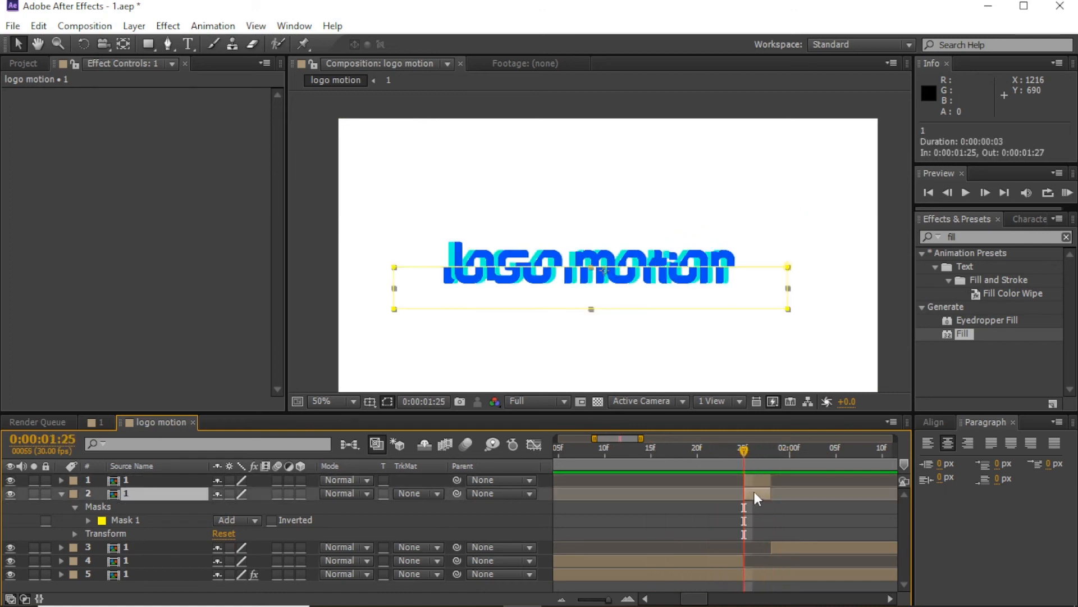
pyautogui.keyDown('shift'); pyautogui.click(754, 479); pyautogui.keyUp('shift')
pyautogui.moveTo(650, 275); pyautogui.dragTo(650, 280)
pyautogui.click(695, 448)
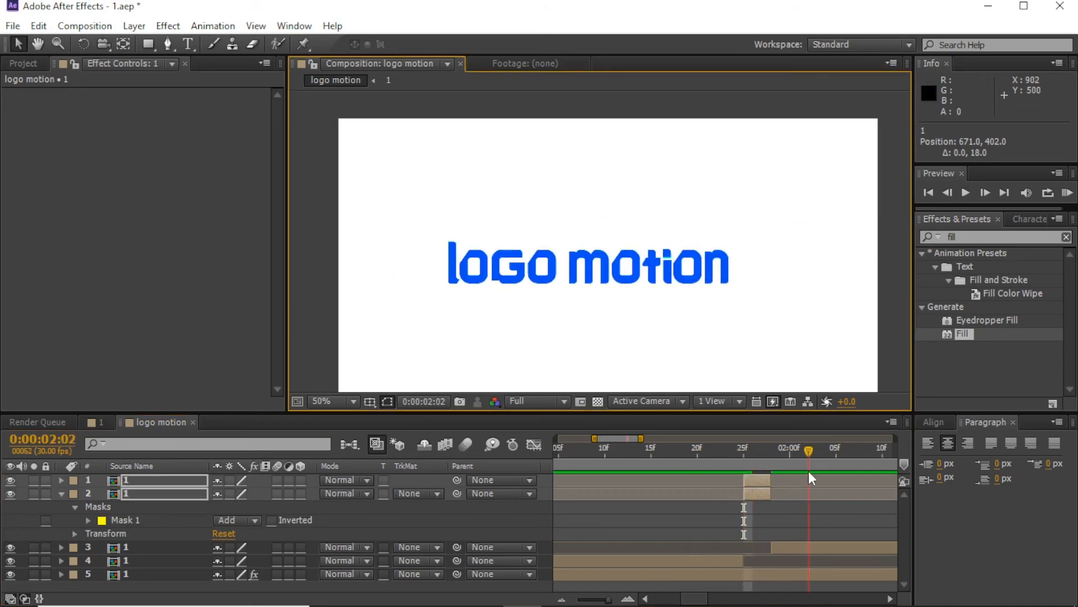
pyautogui.moveTo(808, 473); pyautogui.dragTo(763, 473)
pyautogui.click(727, 521)
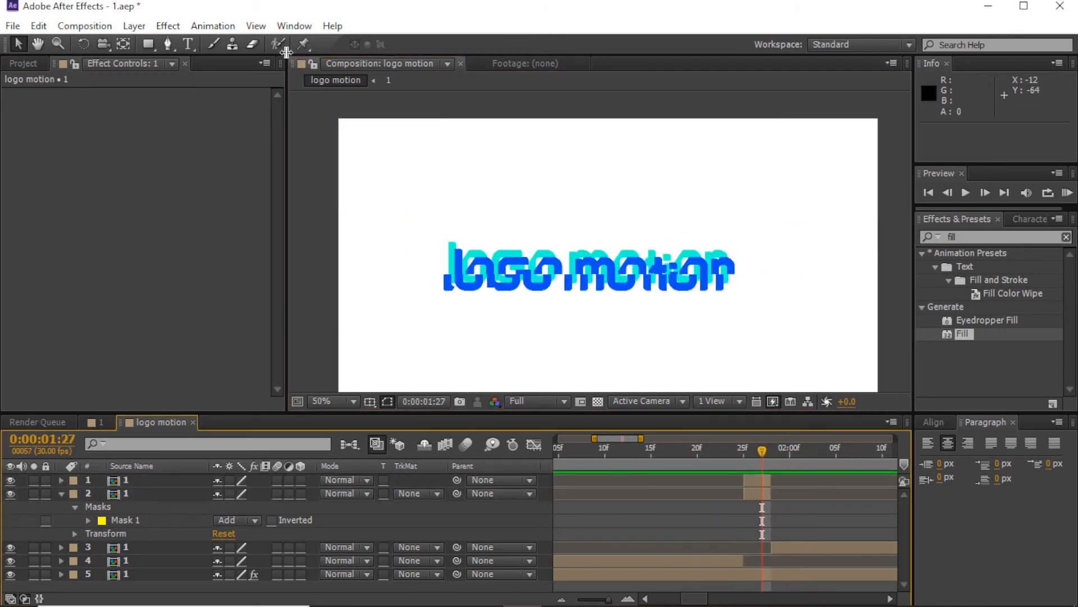
# Step: Draw a thin rectangle bar over the logo's left with 0 px stroke and white fill
pyautogui.press('q')
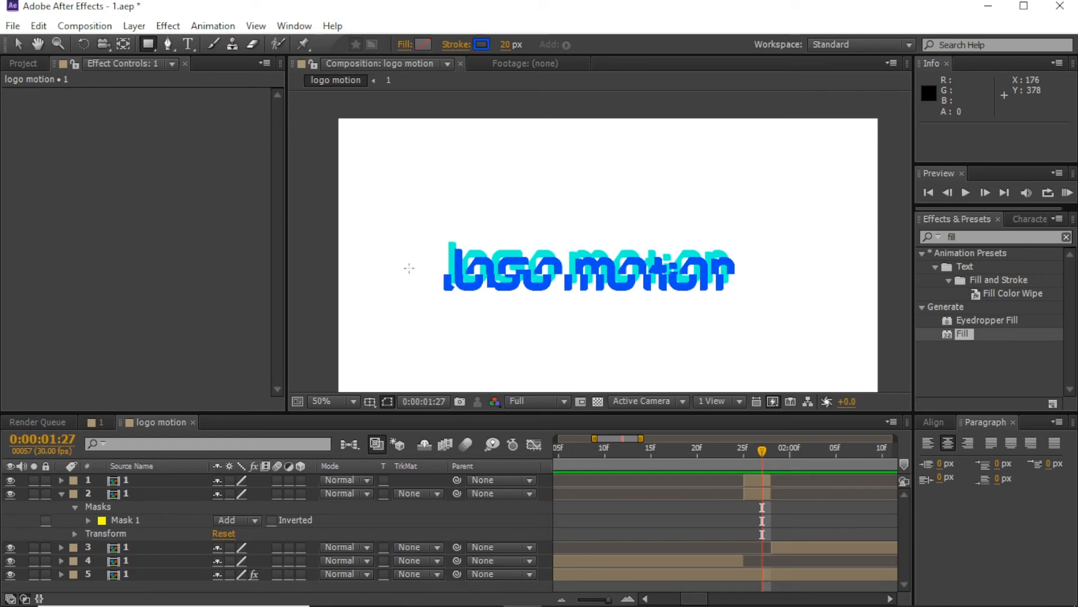
pyautogui.moveTo(411, 269); pyautogui.dragTo(513, 281)
pyautogui.click(504, 46)
pyautogui.write('0')
pyautogui.press('Return')
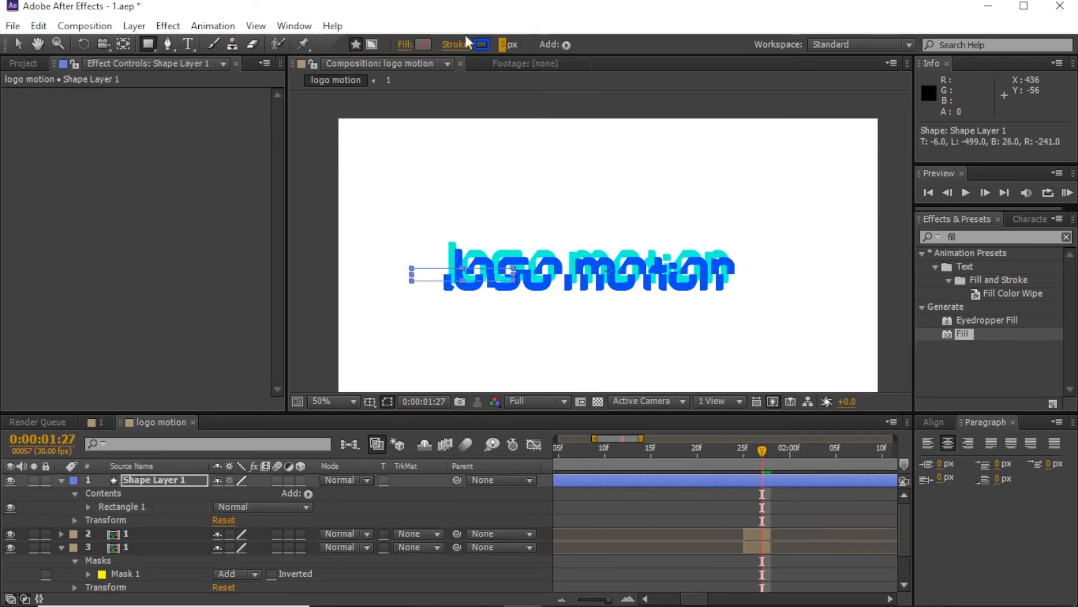
pyautogui.click(423, 45)
pyautogui.click(595, 310)
pyautogui.click(794, 320)
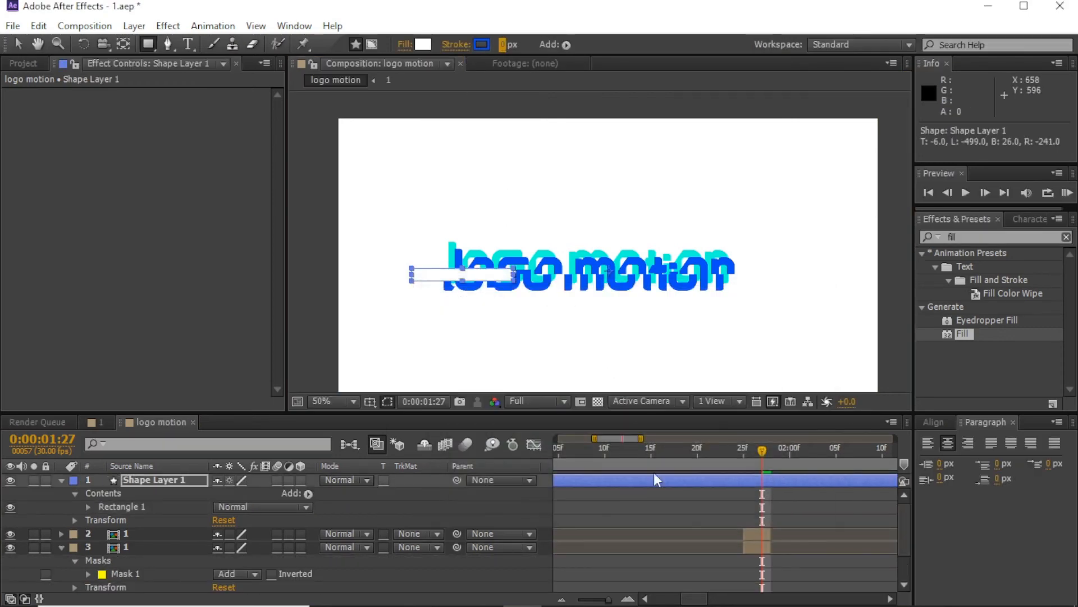
# Step: Center the bar's anchor point and split the bar layer at 1:25
pyautogui.click(123, 45)
pyautogui.click(689, 493)
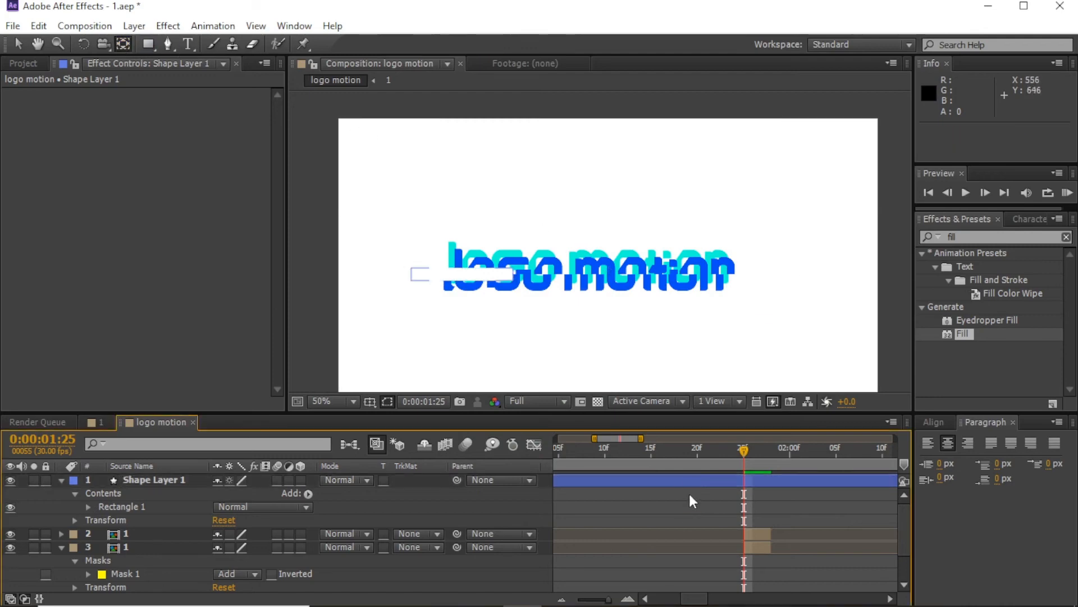
pyautogui.click(689, 481)
pyautogui.moveTo(610, 272); pyautogui.dragTo(463, 275)
pyautogui.click(18, 44)
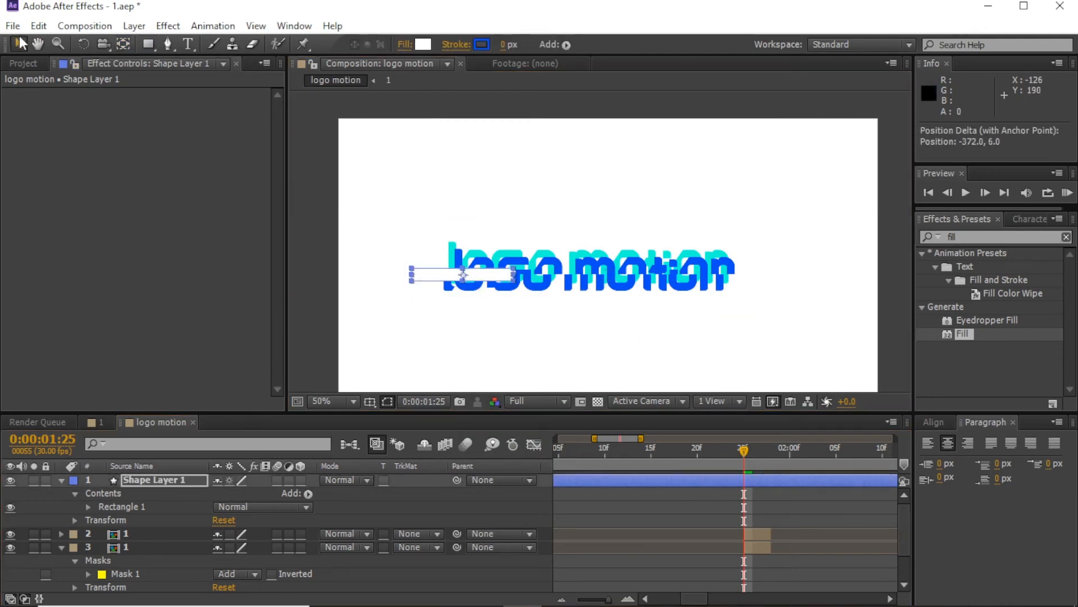
pyautogui.hotkey('ctrl', 'shift', 'd')
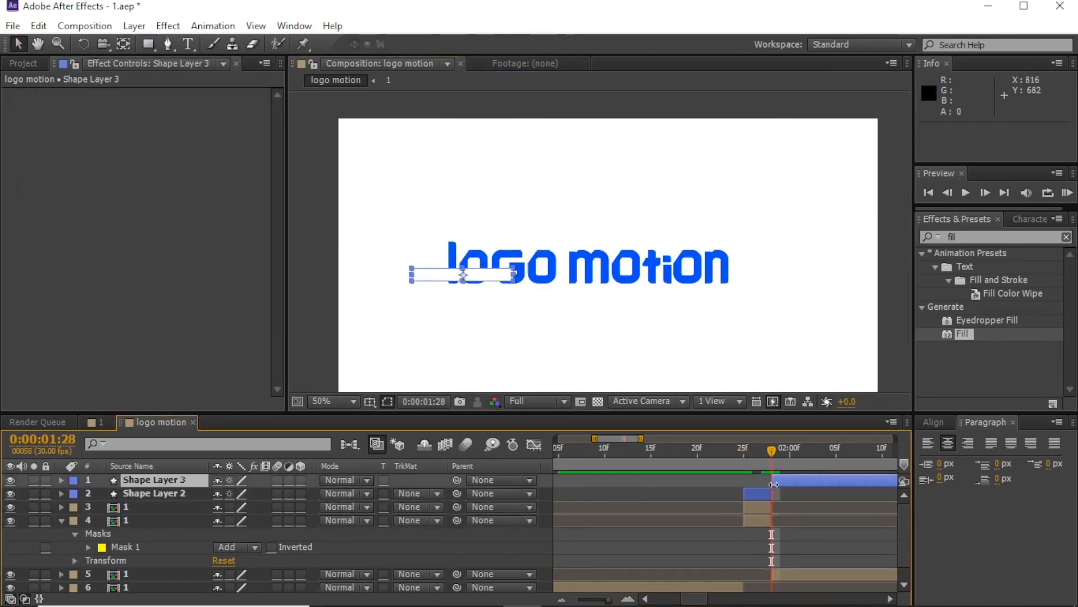
# Step: At 1:26, duplicate the white bar along the logo and add a narrow copy right of the text
pyautogui.click(760, 486)
pyautogui.click(759, 484)
pyautogui.moveTo(763, 453); pyautogui.dragTo(753, 453)
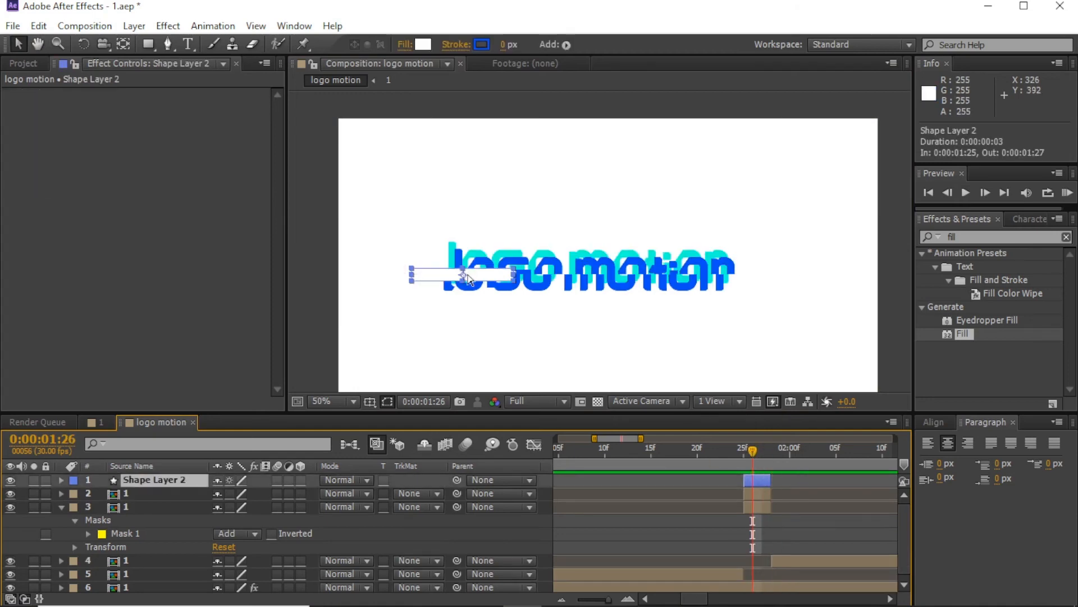
pyautogui.hotkey('ctrl', 'd')
pyautogui.moveTo(469, 275); pyautogui.dragTo(738, 274)
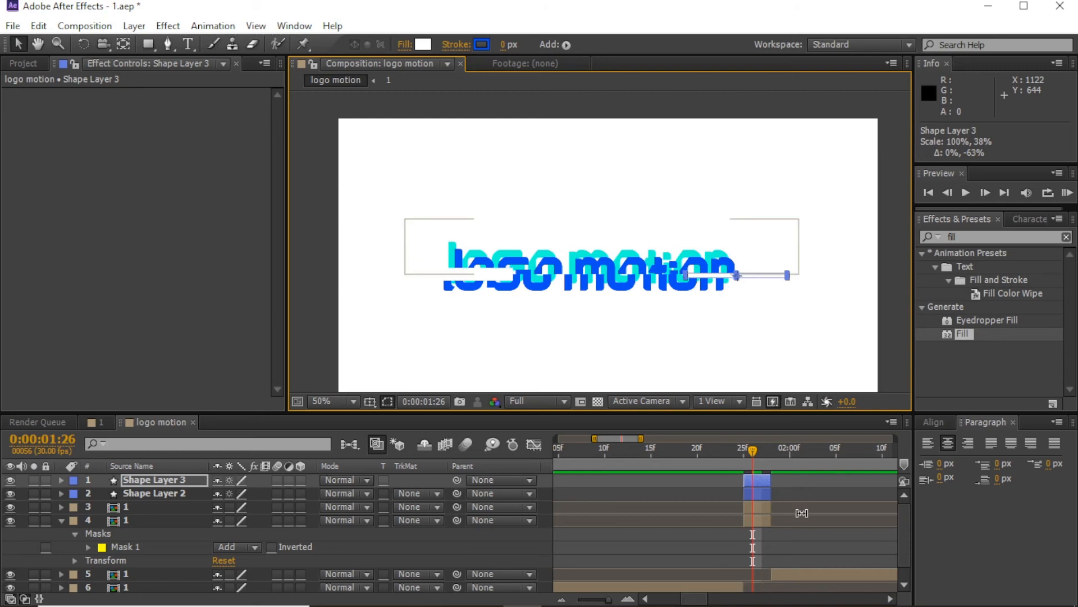
pyautogui.hotkey('ctrl', 'd')
pyautogui.moveTo(788, 275)
pyautogui.mouseDown()
pyautogui.moveTo(760, 275)
pyautogui.moveTo(795, 275)
pyautogui.mouseUp()
# Step: Fill the narrow bar with the logo's blue via eyedropper, then scrub the bar frames
pyautogui.click(424, 46)
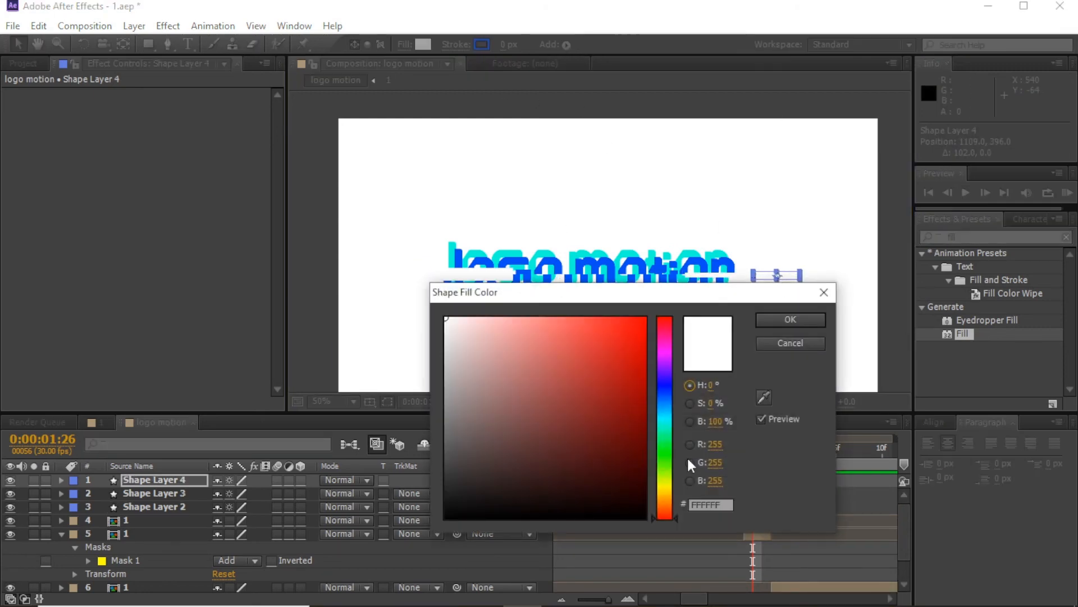
pyautogui.click(766, 398)
pyautogui.click(729, 266)
pyautogui.click(784, 318)
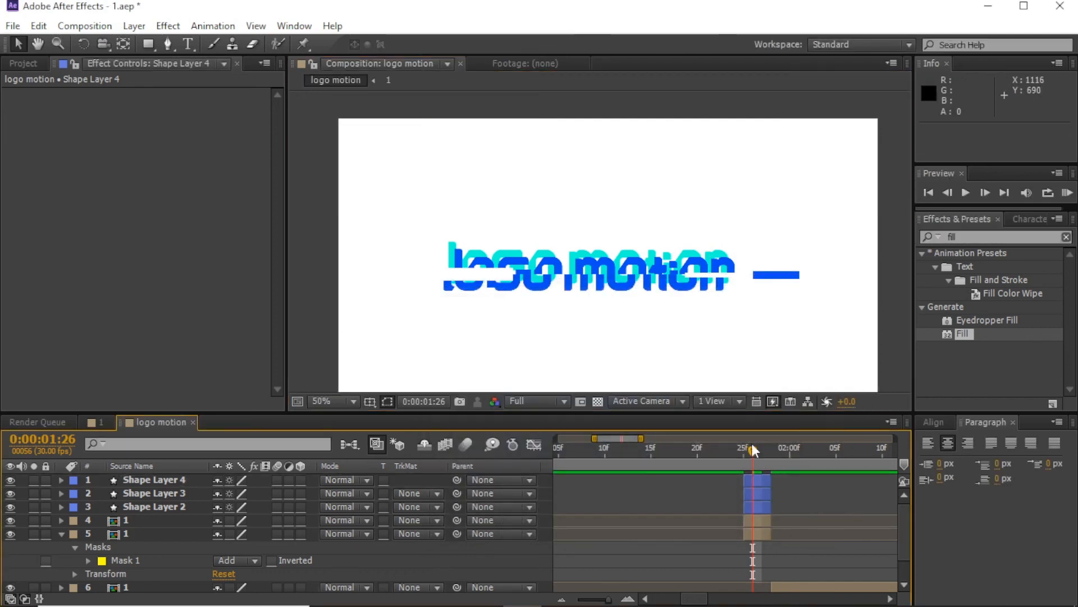
pyautogui.click(786, 448)
pyautogui.moveTo(660, 448); pyautogui.dragTo(778, 477)
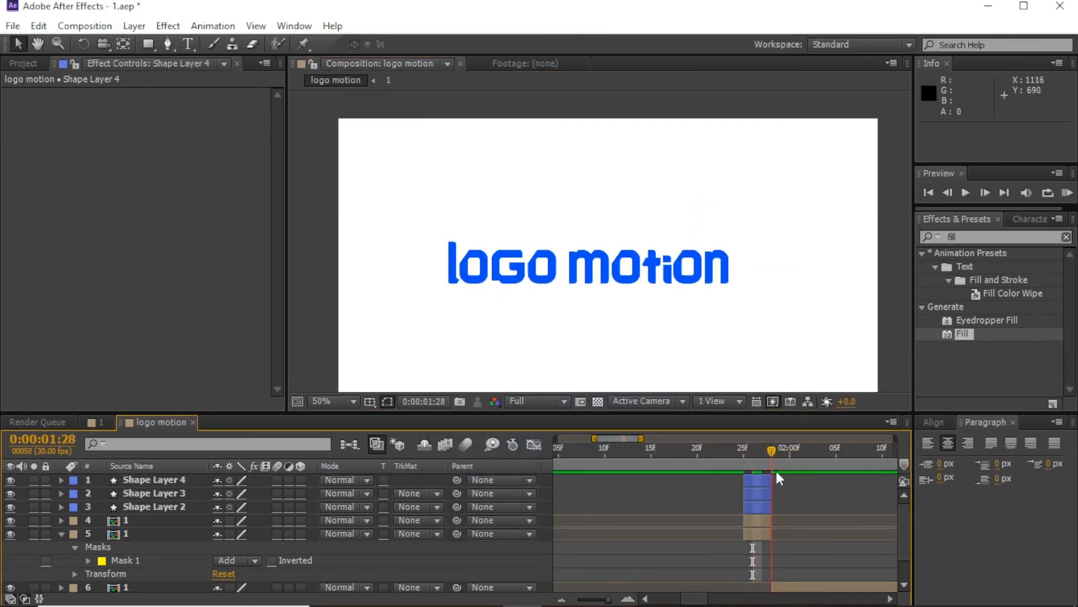
pyautogui.click(1067, 193)
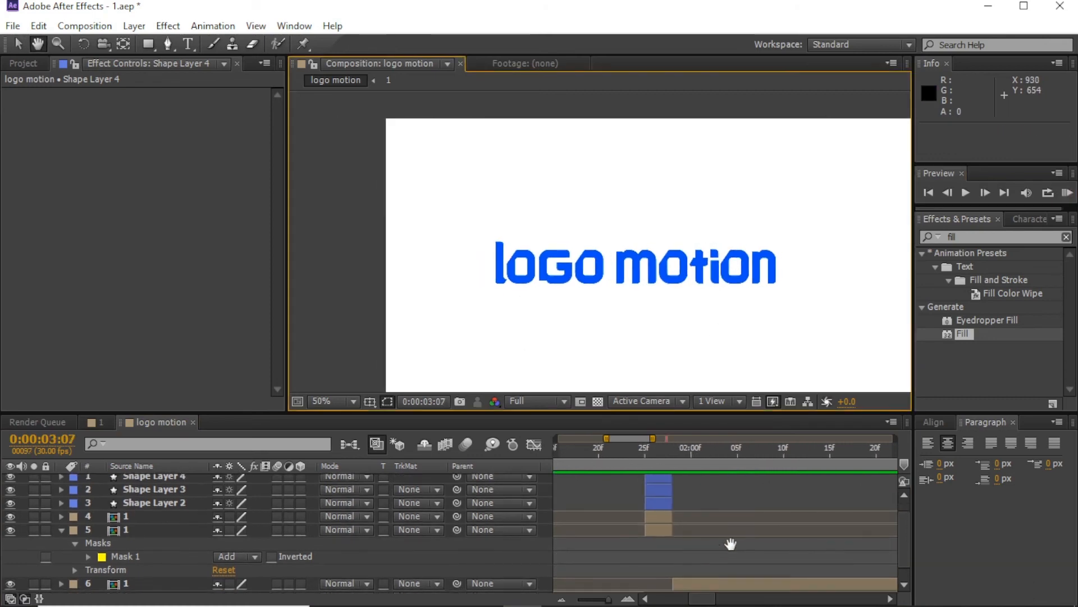
pyautogui.click(638, 452)
pyautogui.moveTo(640, 458); pyautogui.dragTo(583, 458)
pyautogui.moveTo(743, 466); pyautogui.dragTo(757, 466)
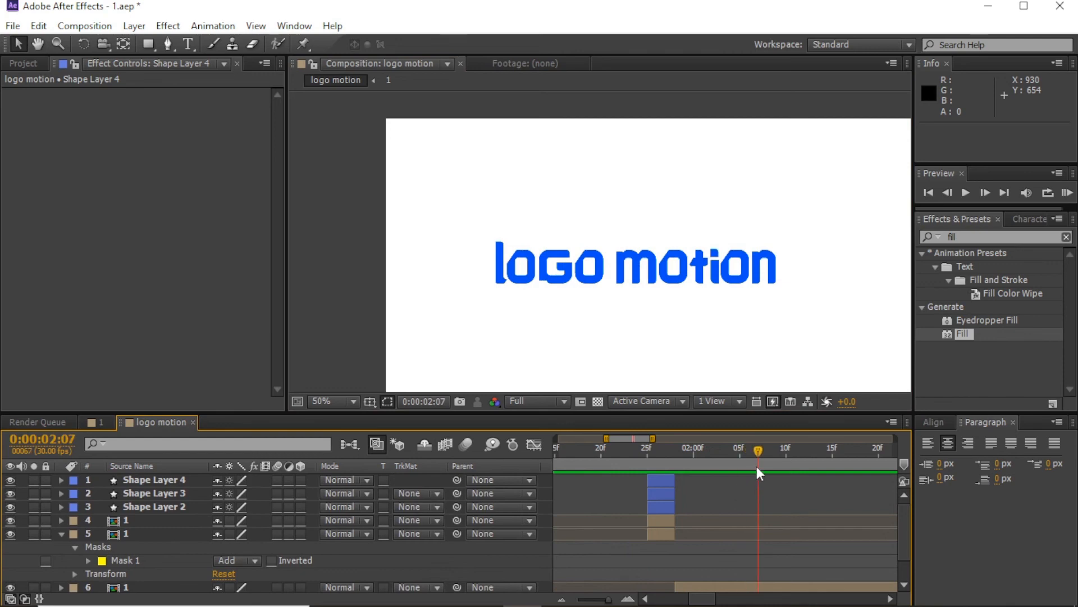
pyautogui.moveTo(695, 287); pyautogui.dragTo(675, 259)
pyautogui.moveTo(618, 461); pyautogui.dragTo(531, 465)
pyautogui.moveTo(608, 600); pyautogui.dragTo(577, 599)
pyautogui.moveTo(589, 456); pyautogui.dragTo(538, 461)
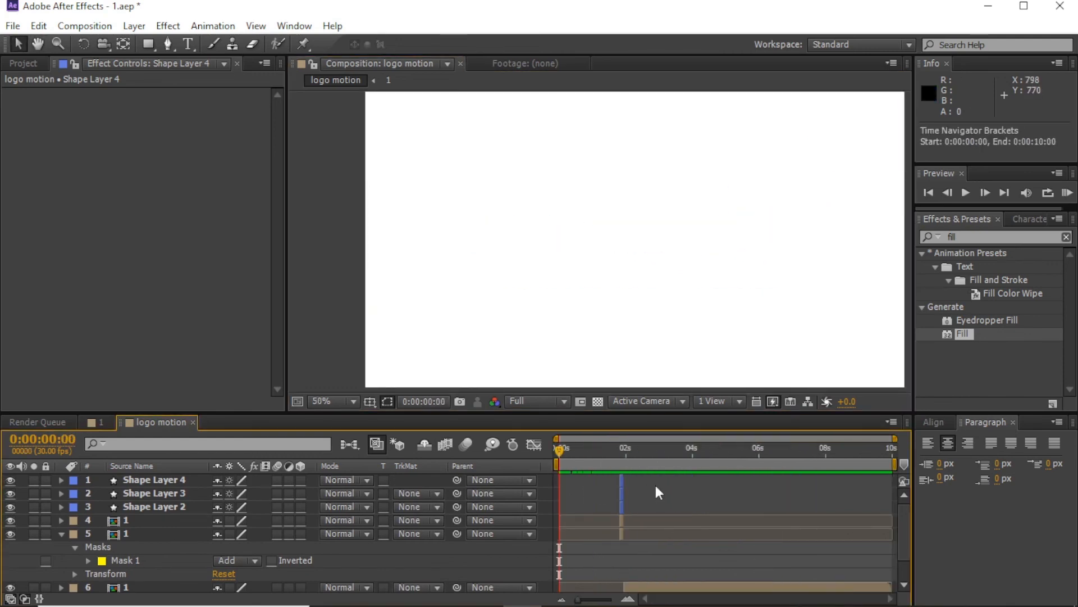
pyautogui.click(1067, 193)
pyautogui.press('space')
pyautogui.moveTo(770, 274); pyautogui.dragTo(708, 286)
pyautogui.hotkey('ctrl', 'z')
pyautogui.click(706, 504)
pyautogui.press('space')
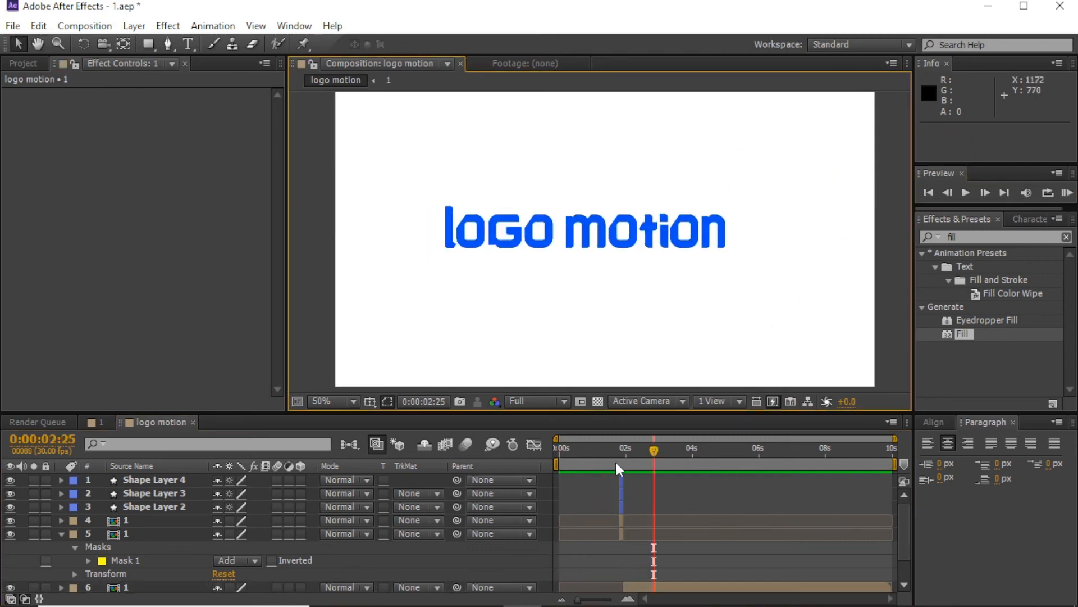
pyautogui.press('Home')
pyautogui.click(1067, 192)
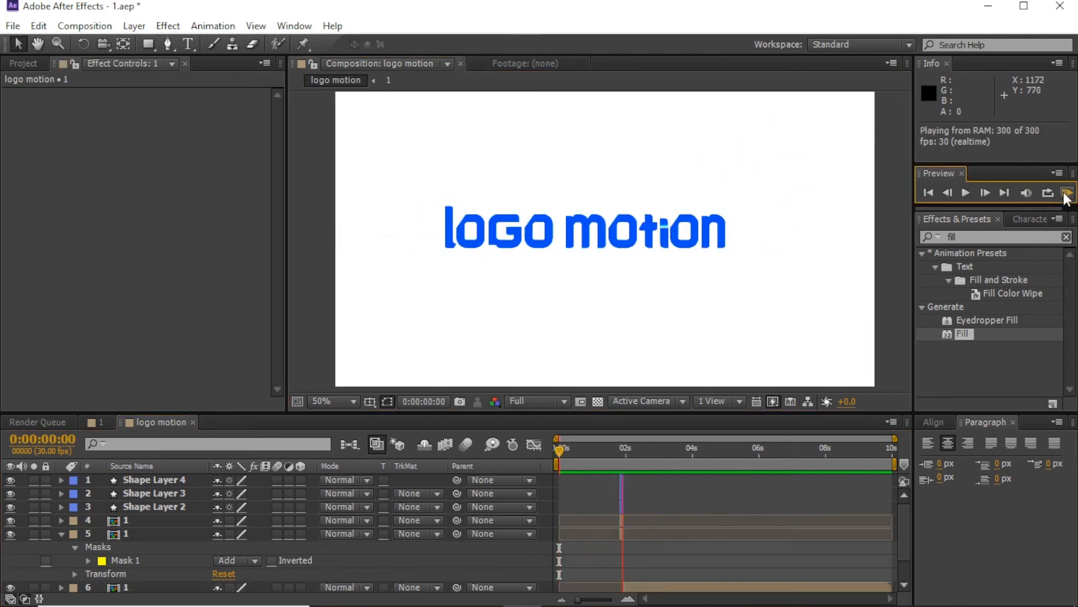
# Step: Split layer 6 at 2:04, then undo the split
pyautogui.click(629, 597)
pyautogui.moveTo(739, 599); pyautogui.dragTo(706, 600)
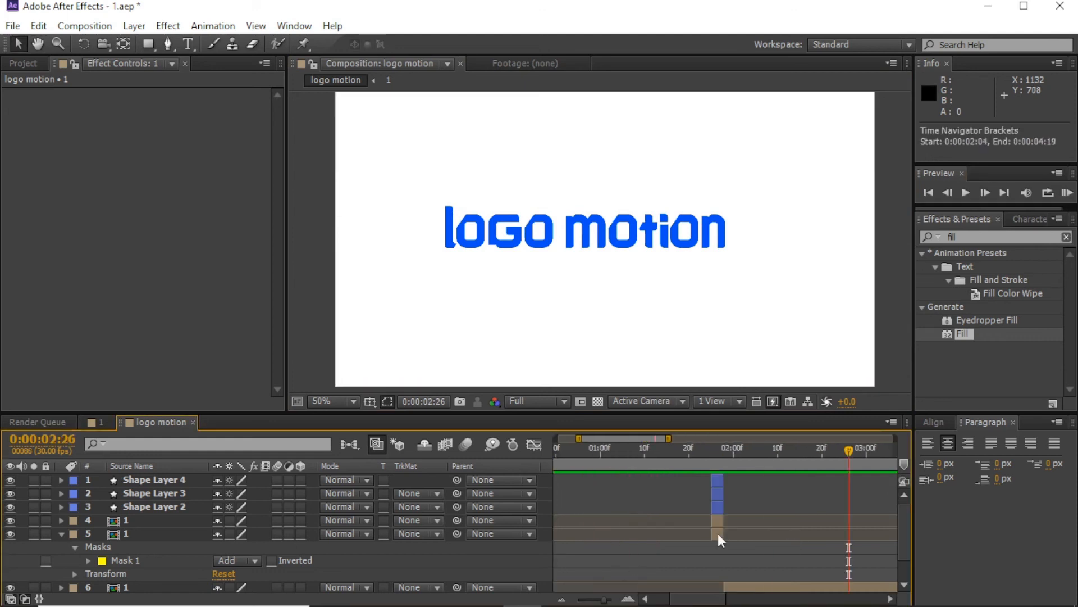
pyautogui.click(718, 533)
pyautogui.click(750, 454)
pyautogui.scroll(-2, 757, 546)
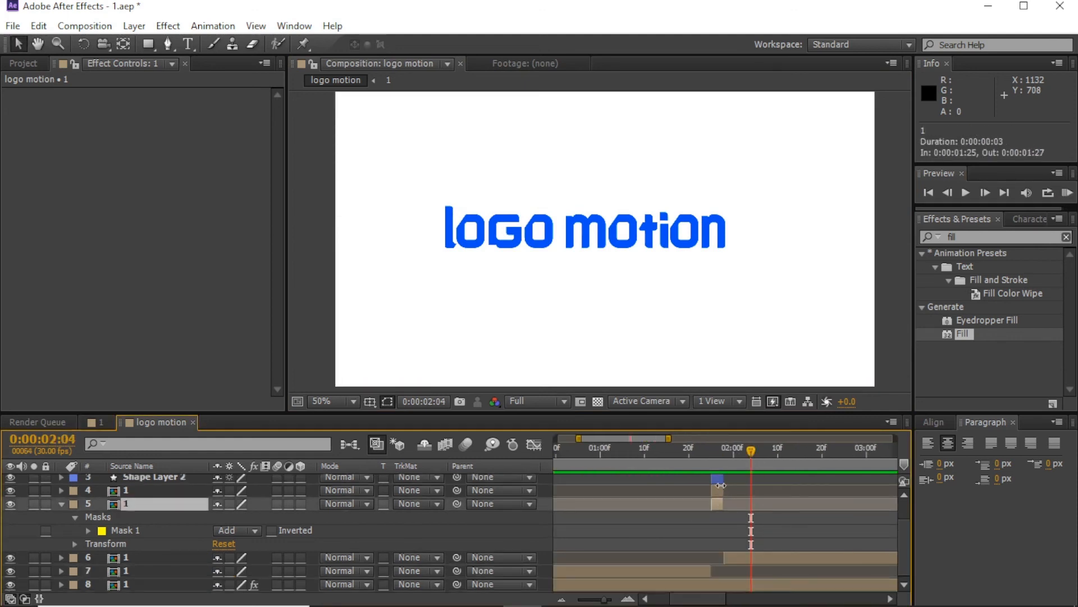
pyautogui.click(742, 555)
pyautogui.hotkey('ctrl', 'shift', 'd')
pyautogui.scroll(-1, 744, 556)
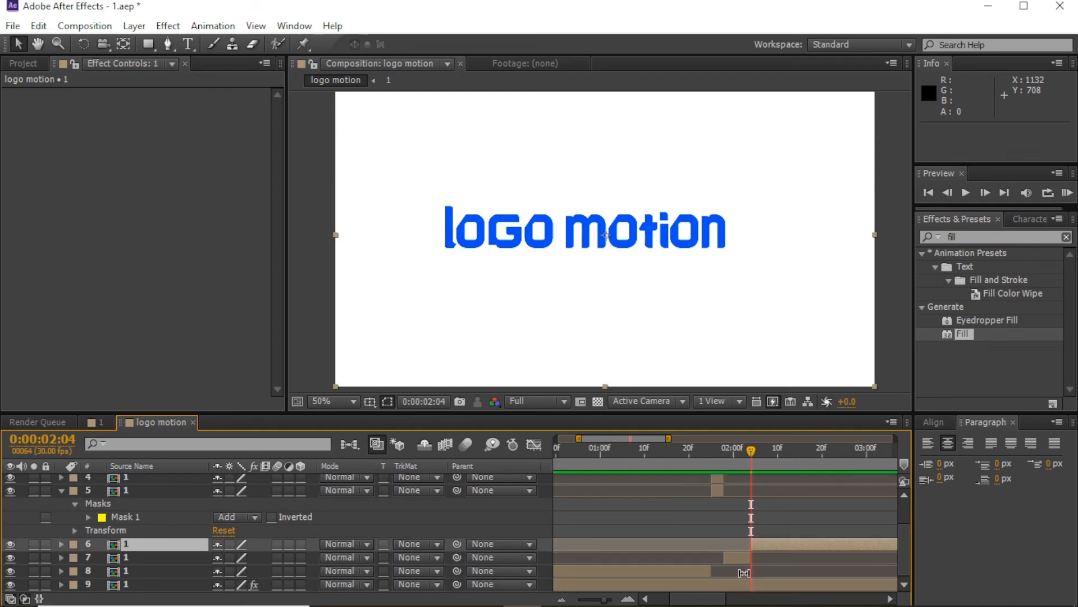
pyautogui.click(746, 584)
pyautogui.scroll(-1, 761, 539)
pyautogui.hotkey('ctrl', 'z')
pyautogui.scroll(1, 759, 523)
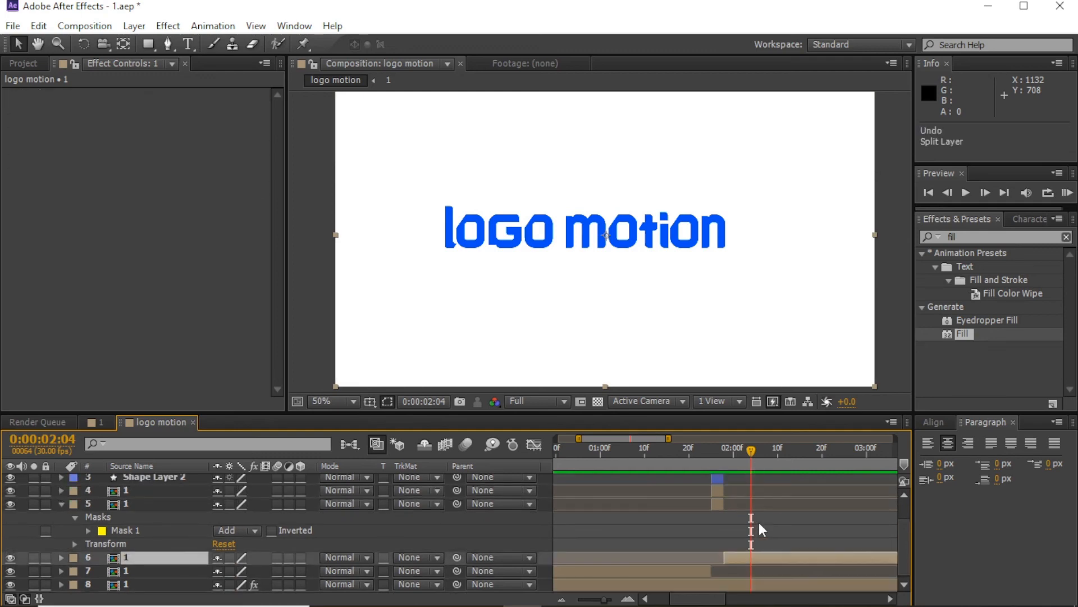
# Step: Keyframe Opacity on layers 6 and 8 from 100% to 0% one frame apart
pyautogui.click(743, 456)
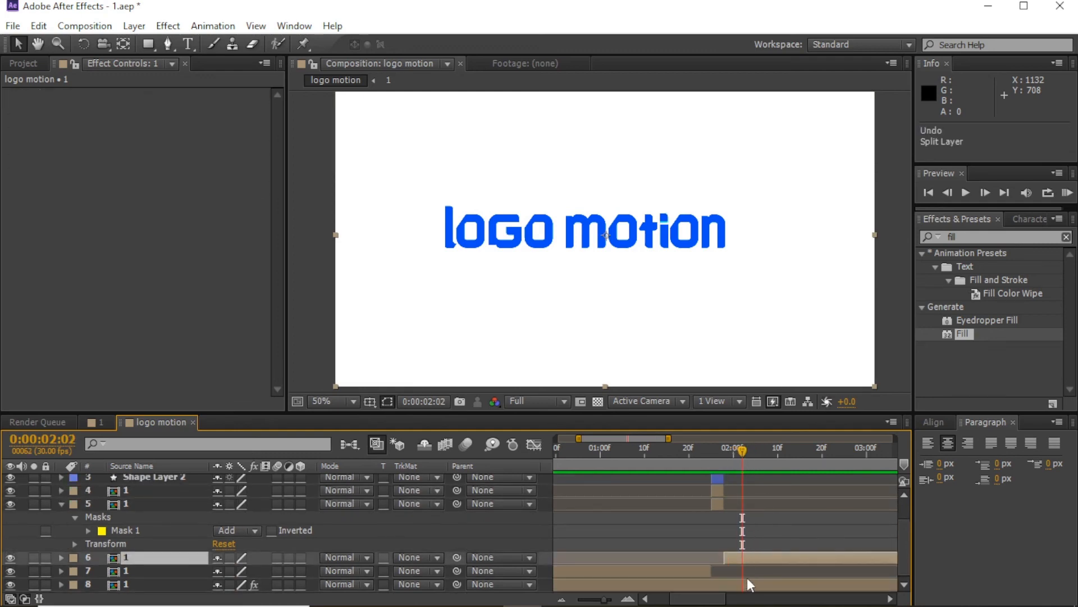
pyautogui.keyDown('ctrl'); pyautogui.click(747, 582); pyautogui.keyUp('ctrl')
pyautogui.press('t')
pyautogui.click(102, 544)
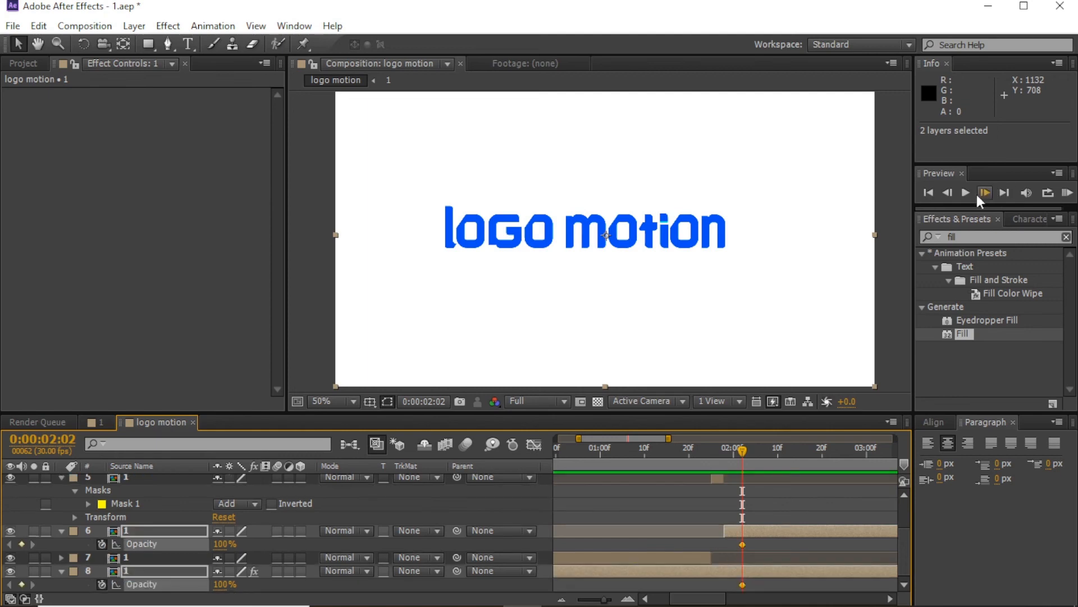
pyautogui.click(985, 193)
pyautogui.moveTo(220, 543); pyautogui.dragTo(124, 543)
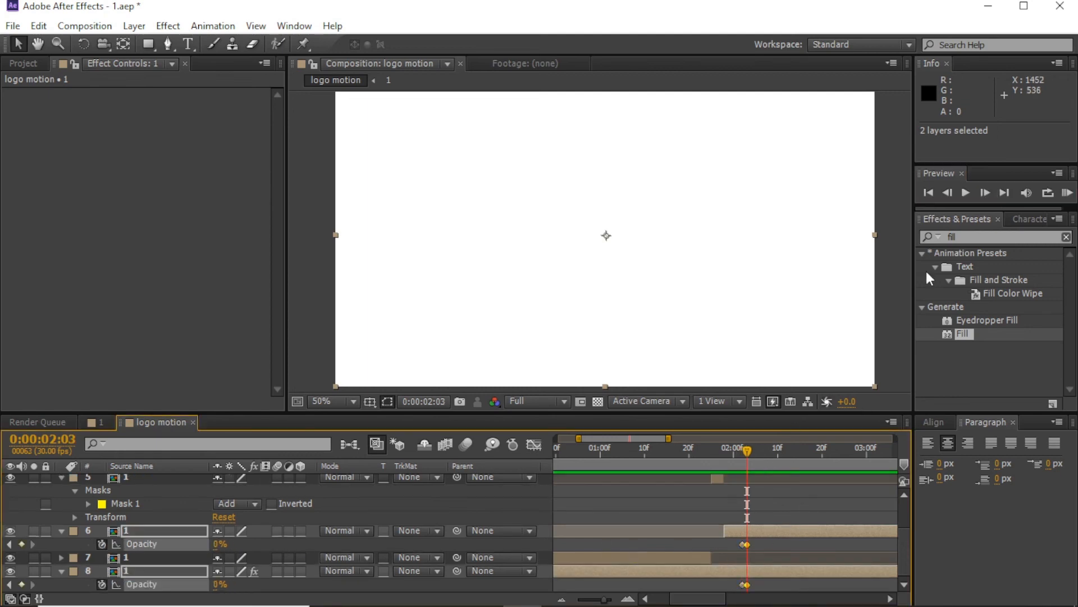
pyautogui.click(985, 193)
# Step: Paste layer 6's opacity keyframes at 02:05 time-reversed, and paste them onto layer 8
pyautogui.moveTo(735, 548); pyautogui.dragTo(752, 540)
pyautogui.hotkey('ctrl', 'c')
pyautogui.hotkey('ctrl', 'v')
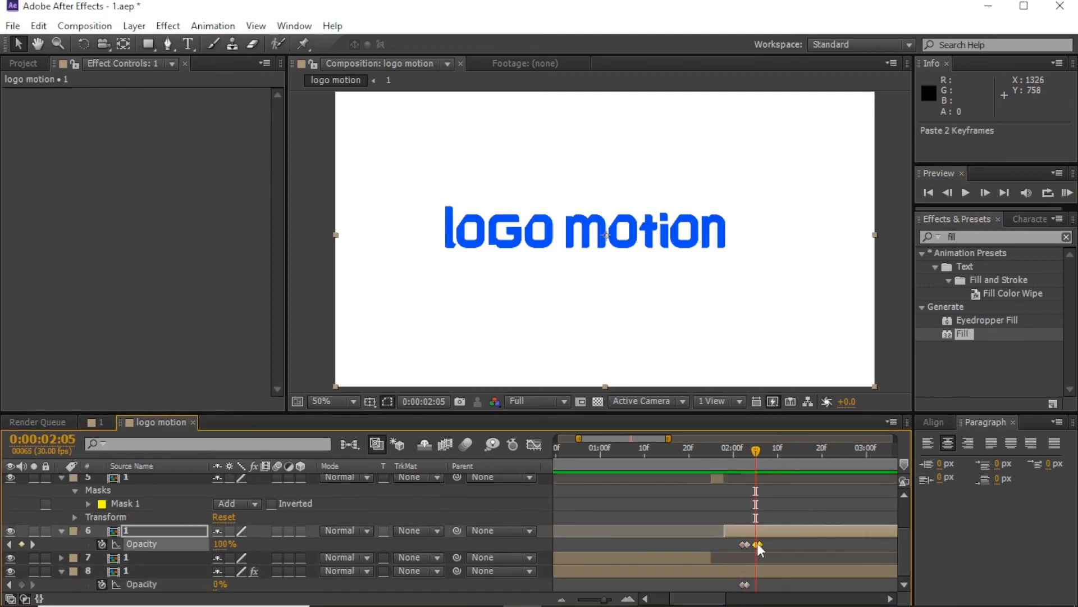
pyautogui.rightClick(758, 543)
pyautogui.click(750, 532)
pyautogui.click(758, 573)
pyautogui.hotkey('ctrl', 'v')
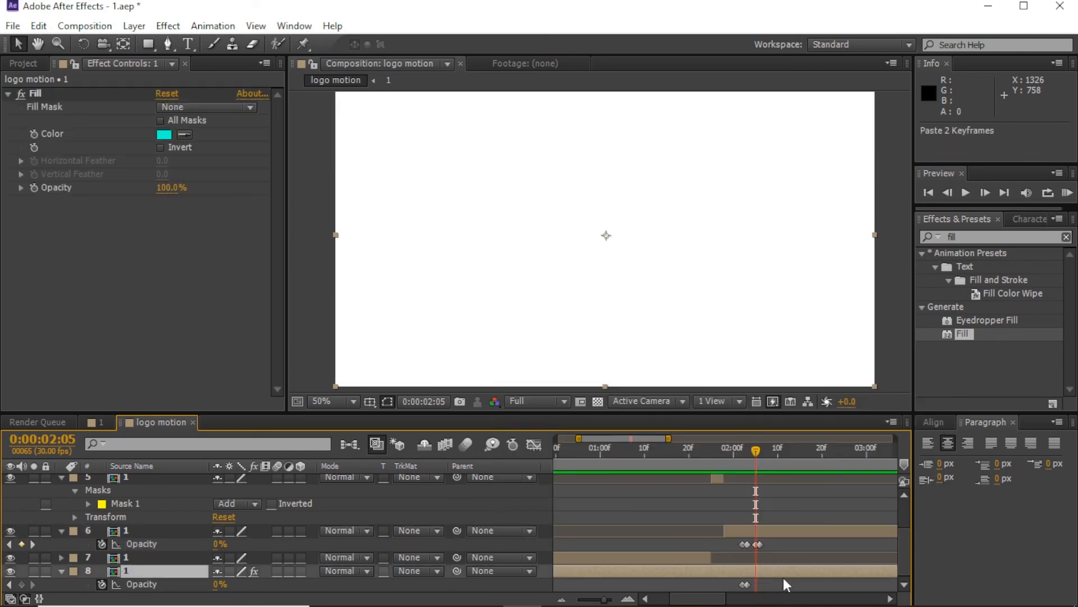
pyautogui.click(785, 582)
# Step: Paste four more opacity keyframes at 02:09 on layers 6 and 8, then preview the flicker
pyautogui.moveTo(758, 451); pyautogui.dragTo(627, 451)
pyautogui.click(1067, 193)
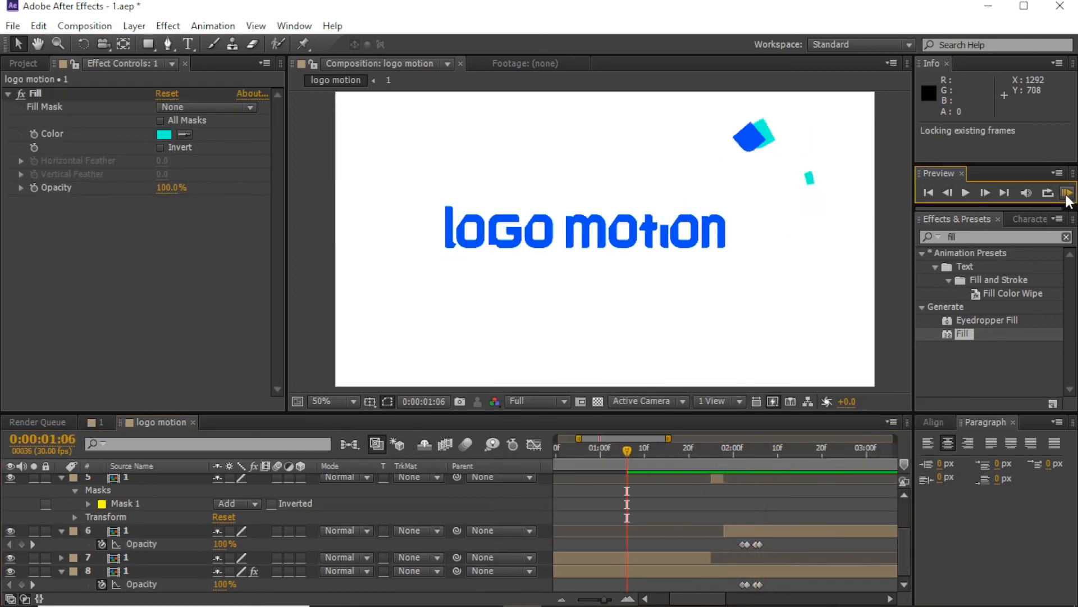
pyautogui.click(734, 541)
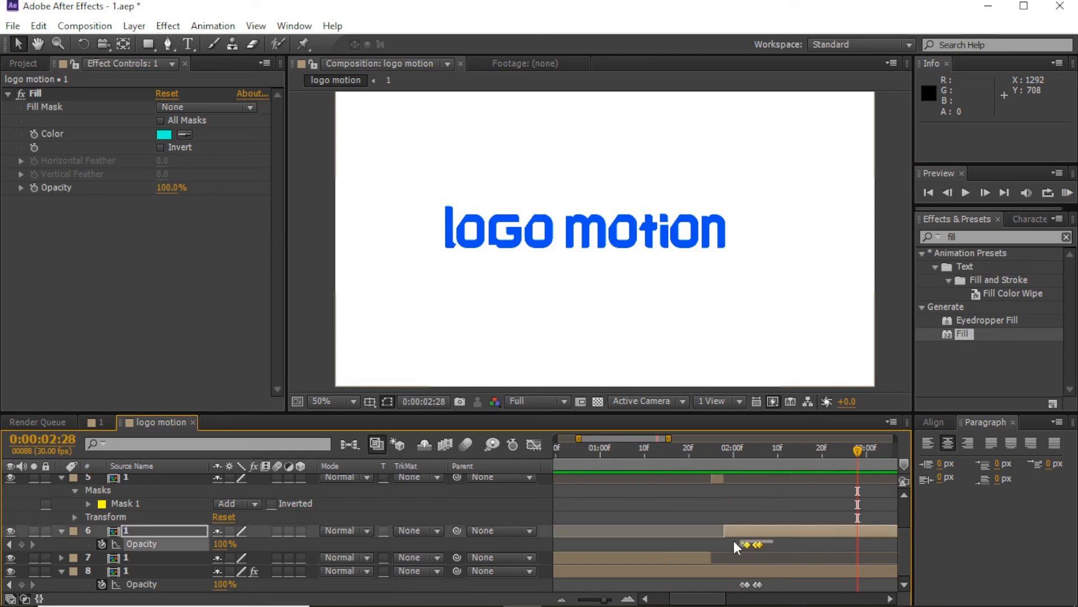
pyautogui.click(774, 455)
pyautogui.hotkey('ctrl', 'v')
pyautogui.click(726, 583)
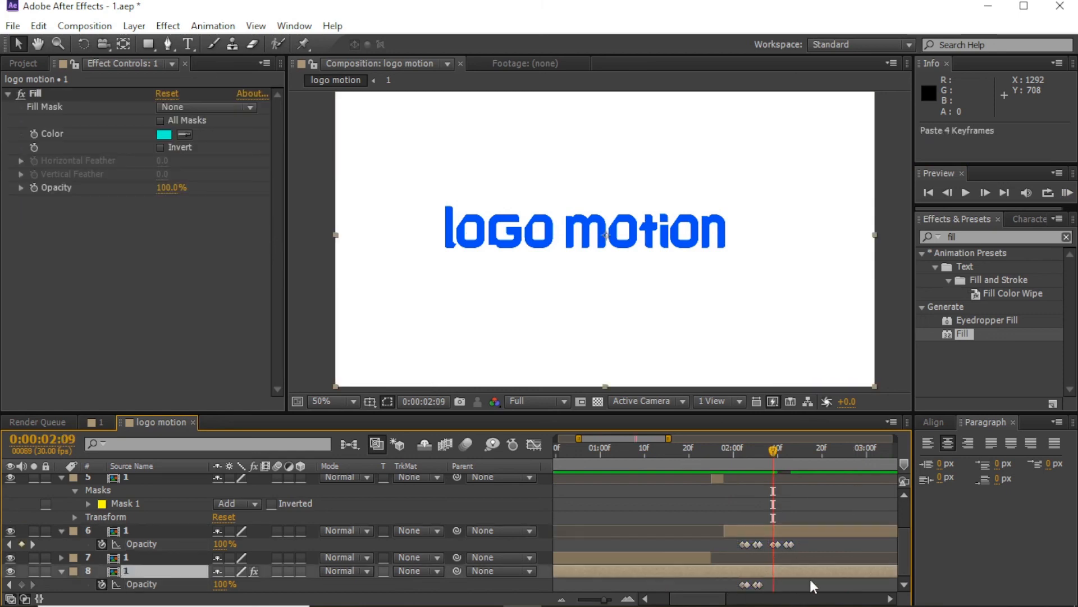
pyautogui.hotkey('ctrl', 'v')
pyautogui.click(1067, 192)
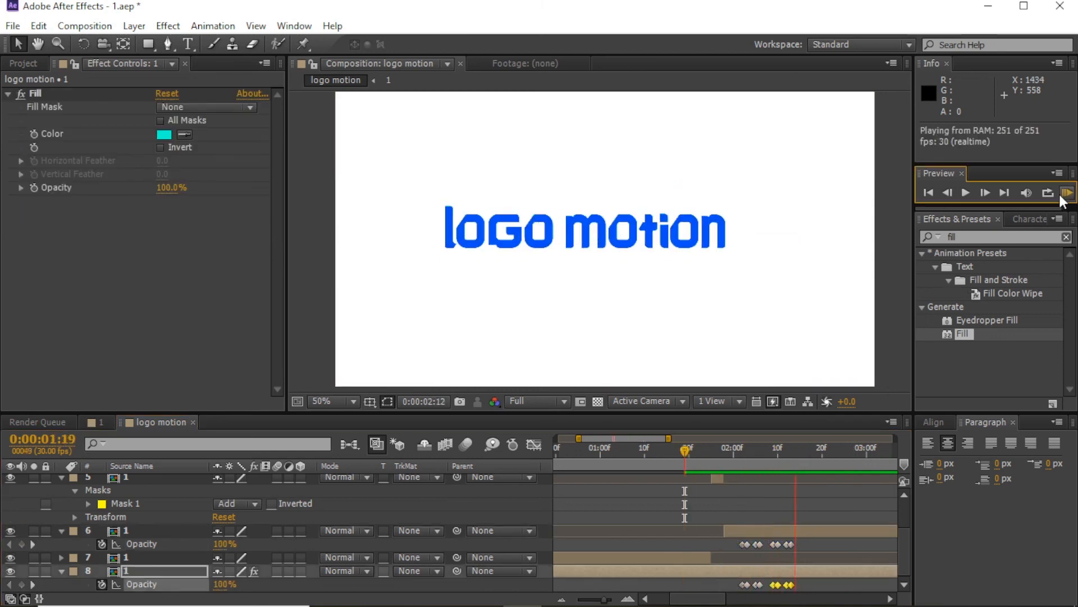
pyautogui.click(651, 231)
pyautogui.moveTo(752, 456); pyautogui.dragTo(505, 455)
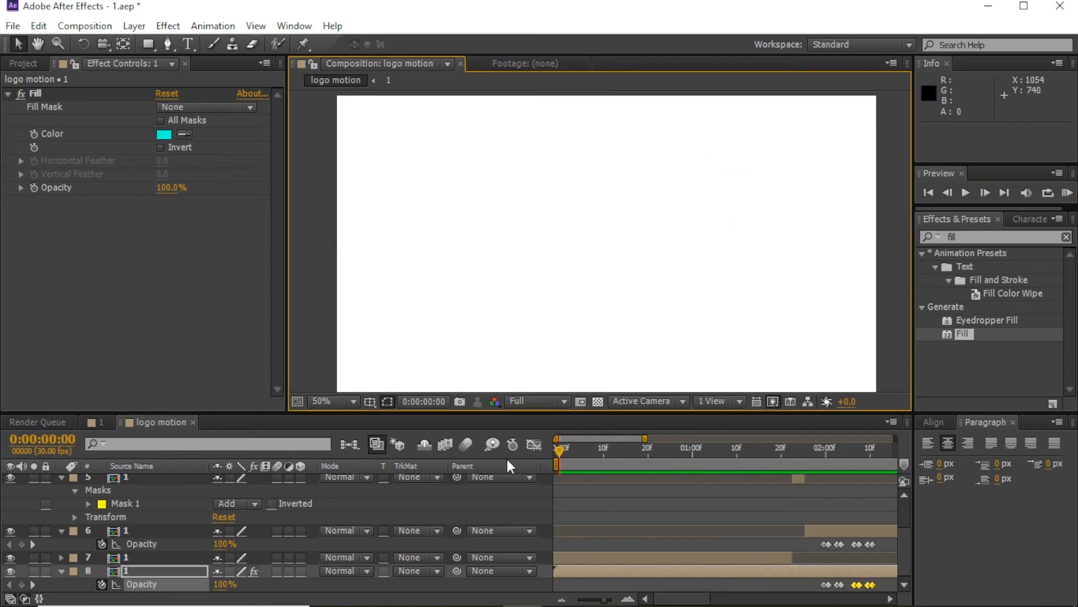
pyautogui.click(651, 351)
pyautogui.click(1068, 193)
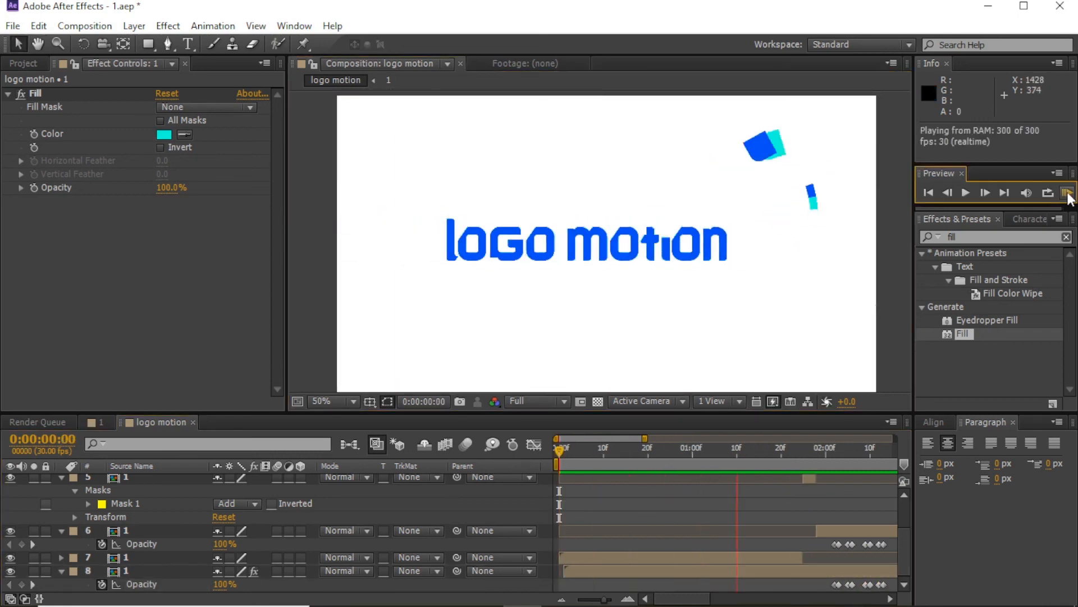
pyautogui.press('space')
pyautogui.moveTo(843, 454); pyautogui.dragTo(770, 465)
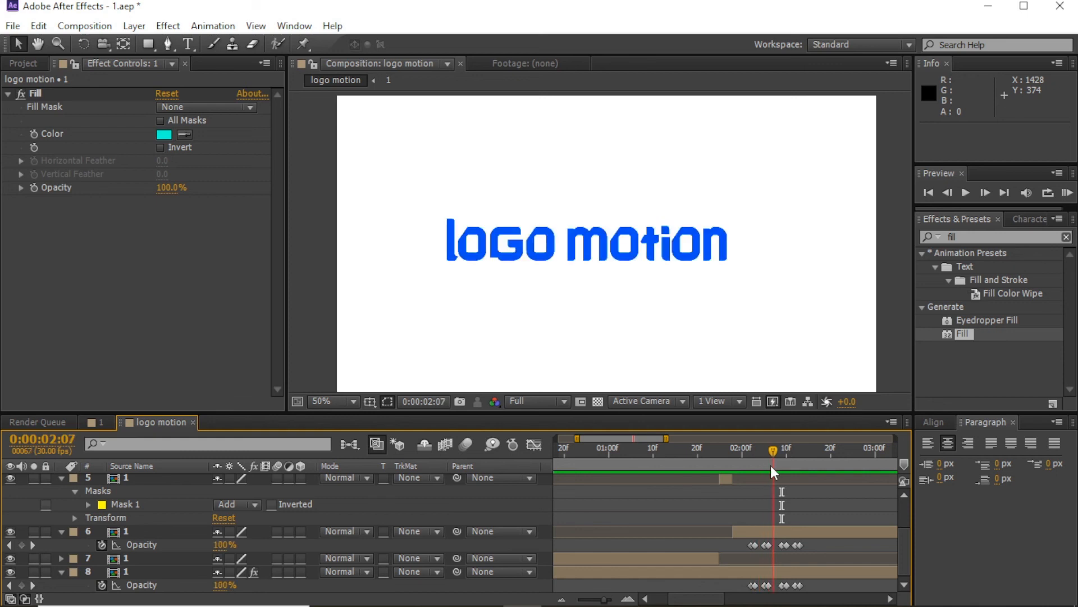
# Step: Split layer 6 at 2:06 and 2:09, then shift the middle slice up and left
pyautogui.click(770, 531)
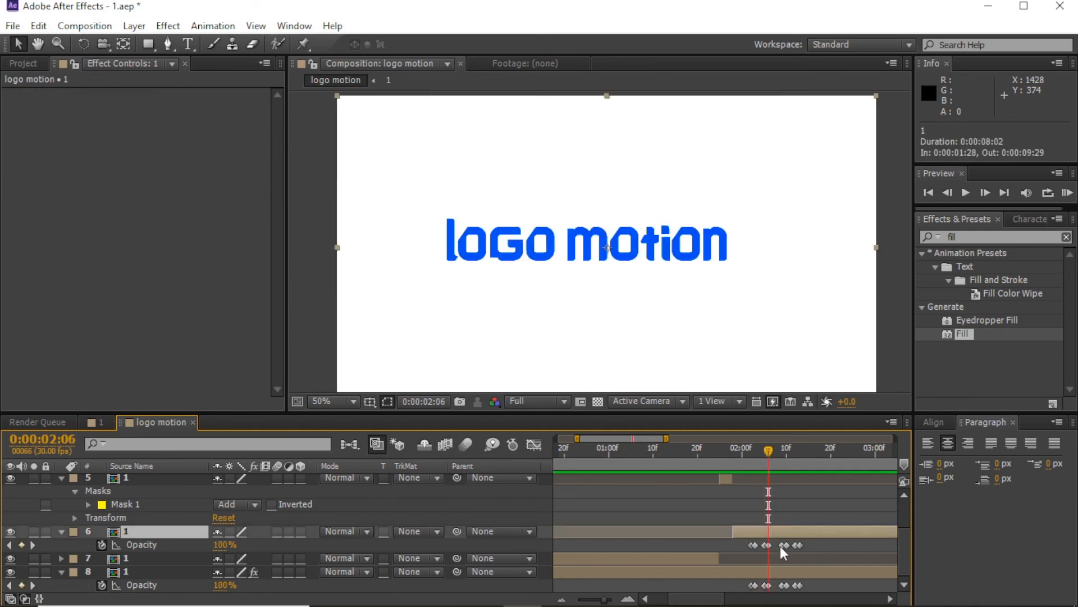
pyautogui.hotkey('ctrl', 'shift', 'd')
pyautogui.moveTo(776, 464); pyautogui.dragTo(782, 457)
pyautogui.hotkey('ctrl', 'shift', 'd')
pyautogui.click(779, 542)
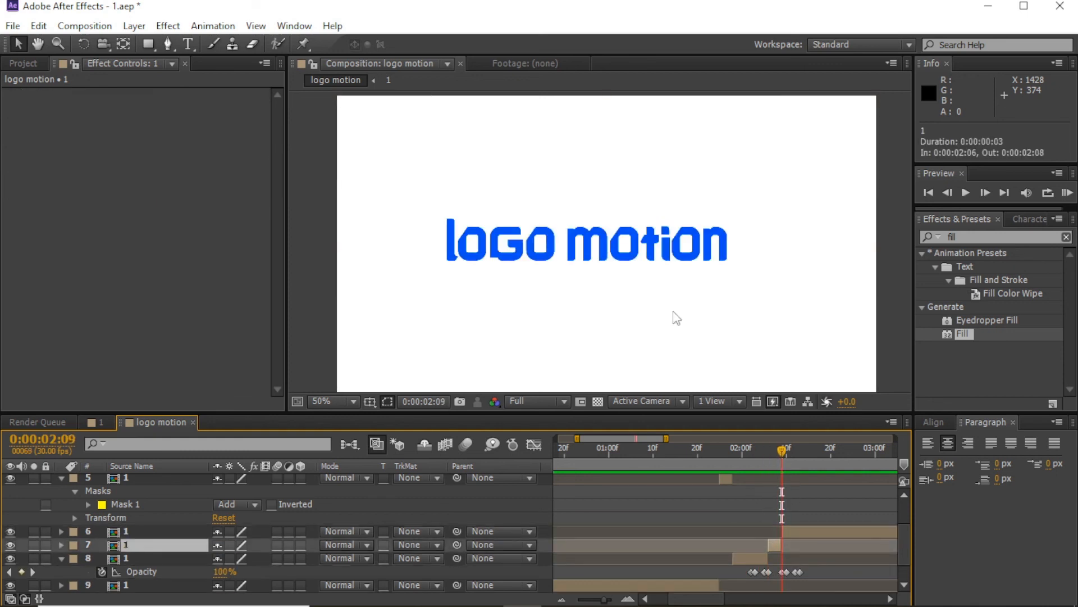
pyautogui.click(776, 447)
pyautogui.moveTo(620, 248); pyautogui.dragTo(614, 252)
# Step: Preview the glitch offset from 01:17
pyautogui.moveTo(767, 460); pyautogui.dragTo(683, 459)
pyautogui.click(799, 478)
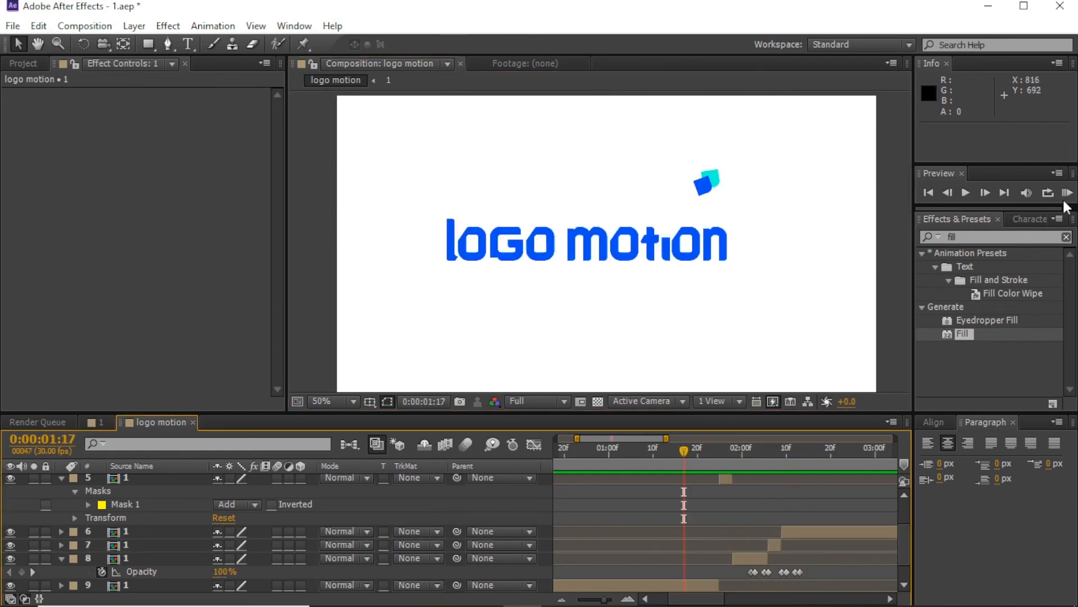
pyautogui.click(1066, 195)
pyautogui.press('space')
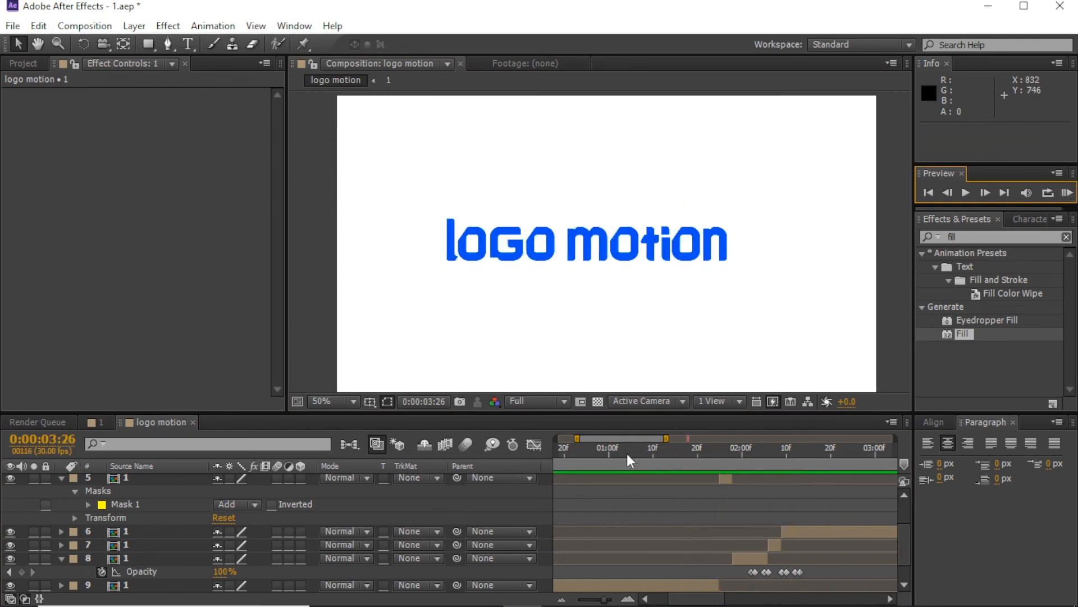
# Step: Collapse all layer properties and preview the whole animation from the start
pyautogui.hotkey('ctrl', 'a')
pyautogui.press('u')
pyautogui.press('u')
pyautogui.moveTo(603, 600); pyautogui.dragTo(563, 599)
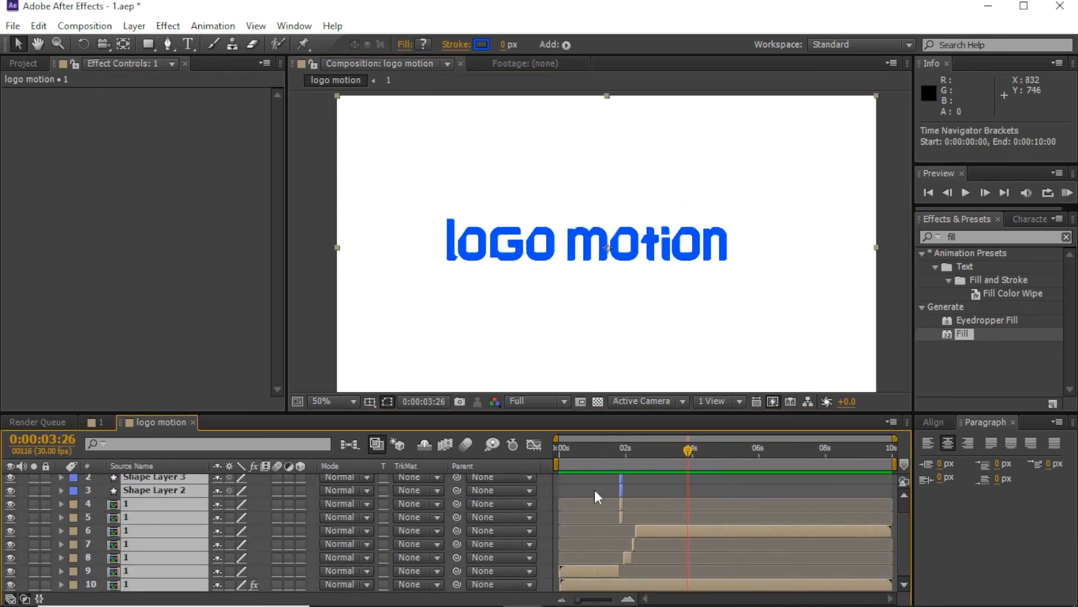
pyautogui.click(596, 492)
pyautogui.moveTo(574, 456); pyautogui.dragTo(546, 469)
pyautogui.click(1067, 195)
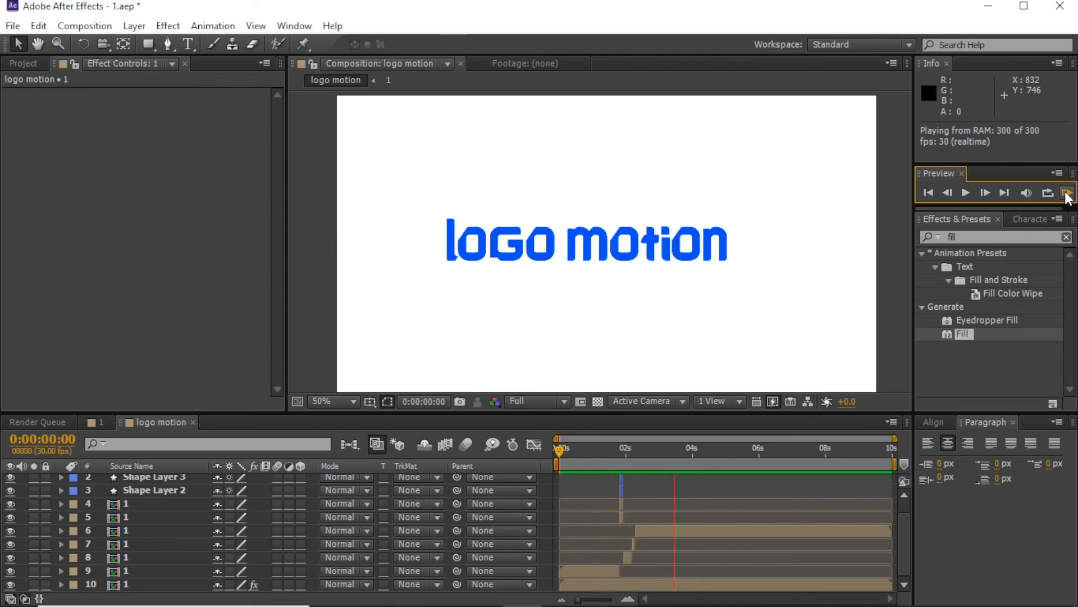
pyautogui.click(1067, 194)
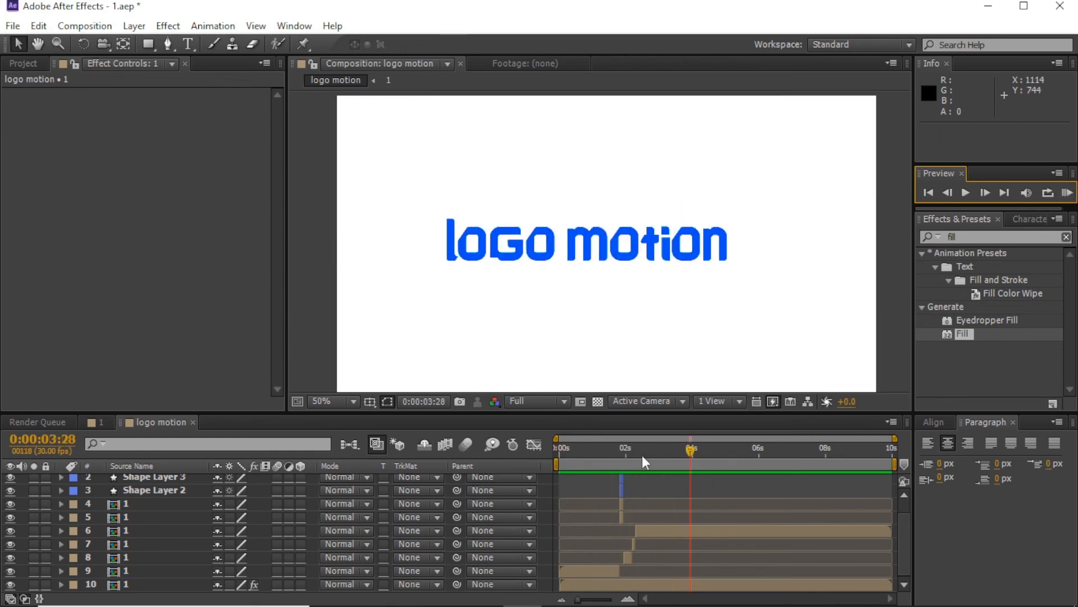
# Step: Preview again from 01:28, then zoom the timeline in around 02:08
pyautogui.moveTo(642, 455); pyautogui.dragTo(557, 454)
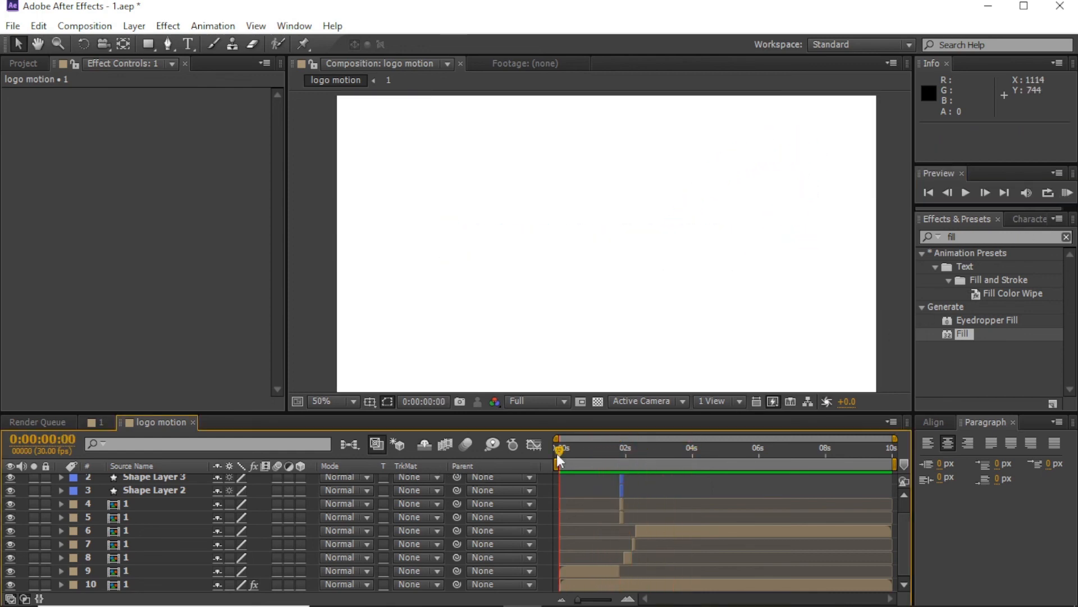
pyautogui.click(1067, 193)
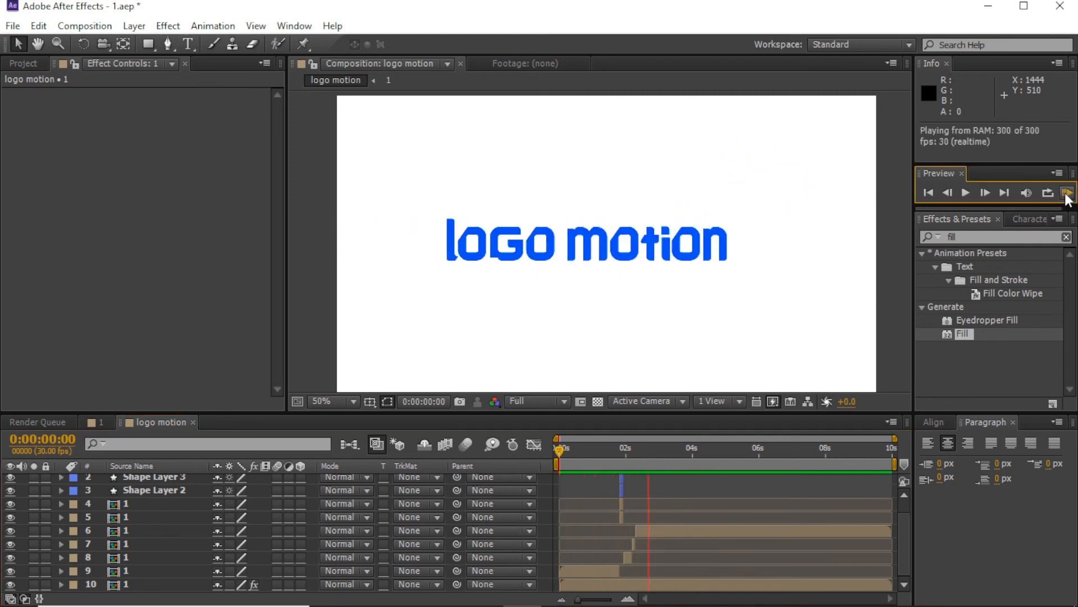
pyautogui.click(689, 482)
pyautogui.click(631, 454)
pyautogui.press('=')
pyautogui.press('=')
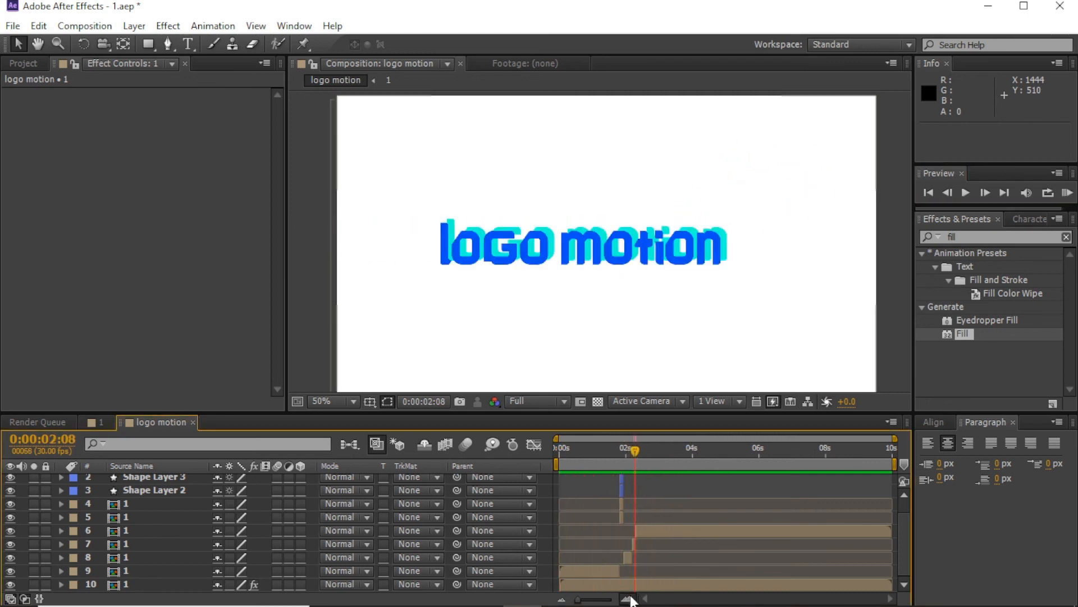
# Step: Duplicate Shape Layer 4, start the copy at 02:07, and move its blue bar left and up
pyautogui.press('pageup')
pyautogui.moveTo(721, 524); pyautogui.dragTo(839, 541)
pyautogui.click(656, 506)
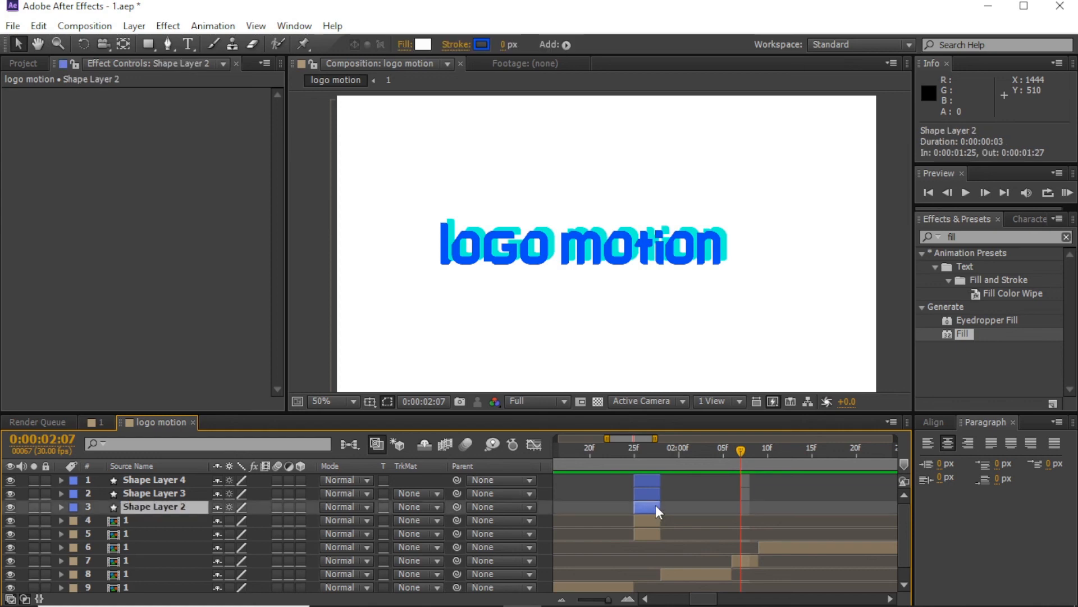
pyautogui.click(658, 478)
pyautogui.hotkey('ctrl', 'd')
pyautogui.moveTo(739, 486); pyautogui.dragTo(749, 487)
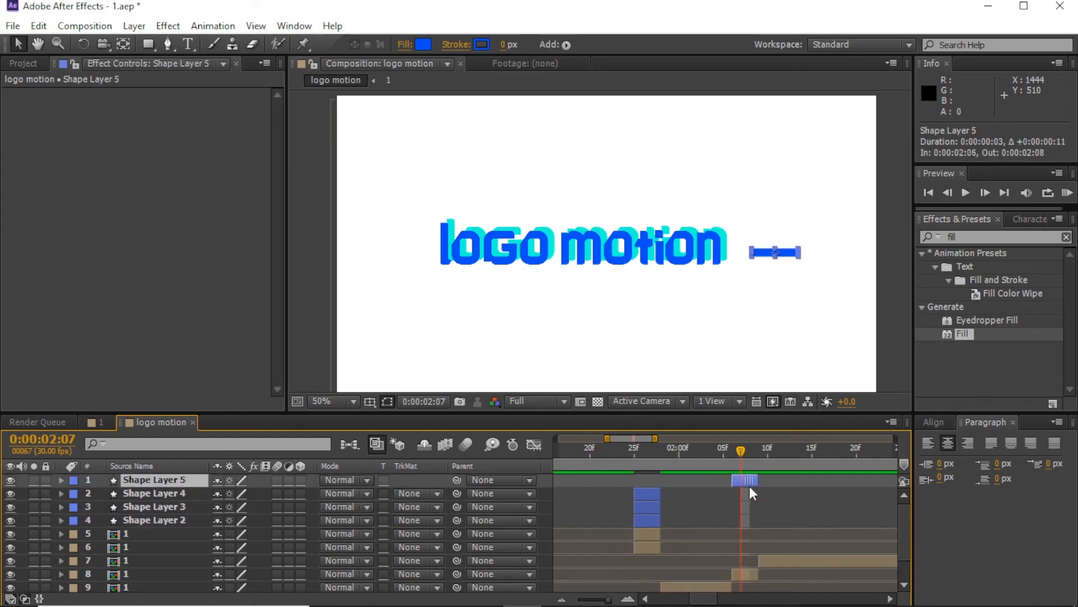
pyautogui.moveTo(780, 324); pyautogui.dragTo(782, 317)
pyautogui.click(779, 254)
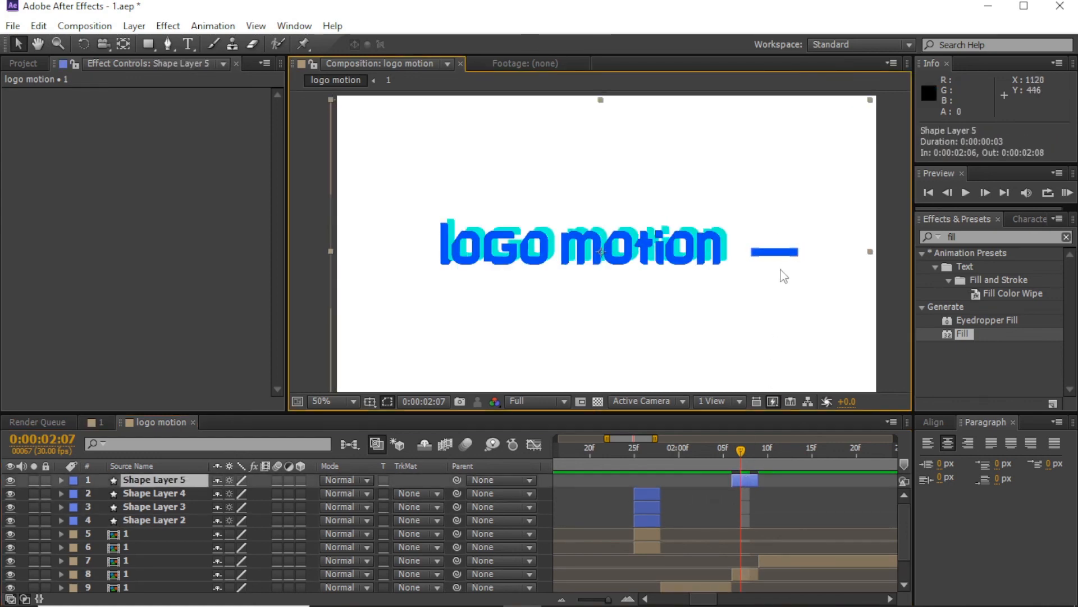
pyautogui.moveTo(763, 248); pyautogui.dragTo(700, 263)
# Step: Duplicate Shape Layer 5 into Shape Layer 6, undoing an accidental logo move
pyautogui.hotkey('ctrl', 'd')
pyautogui.hotkey('ctrl', 'z')
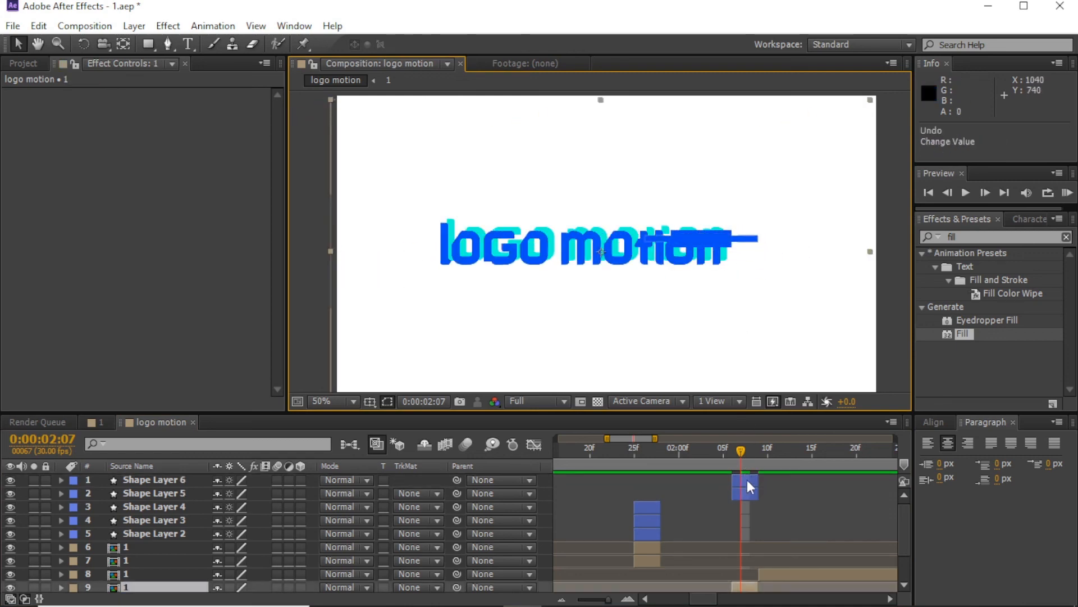
pyautogui.click(747, 480)
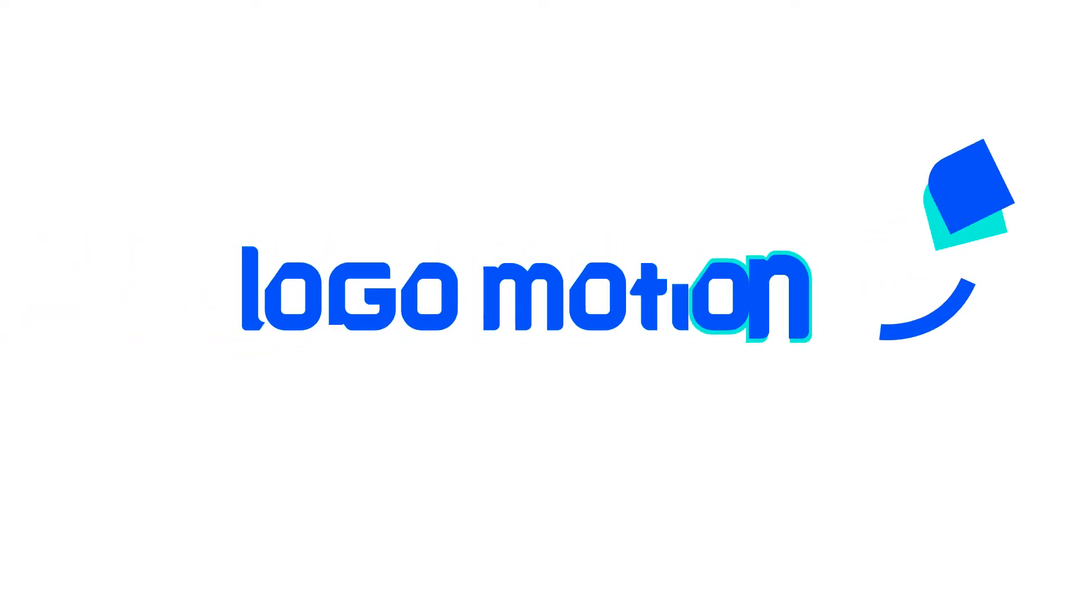